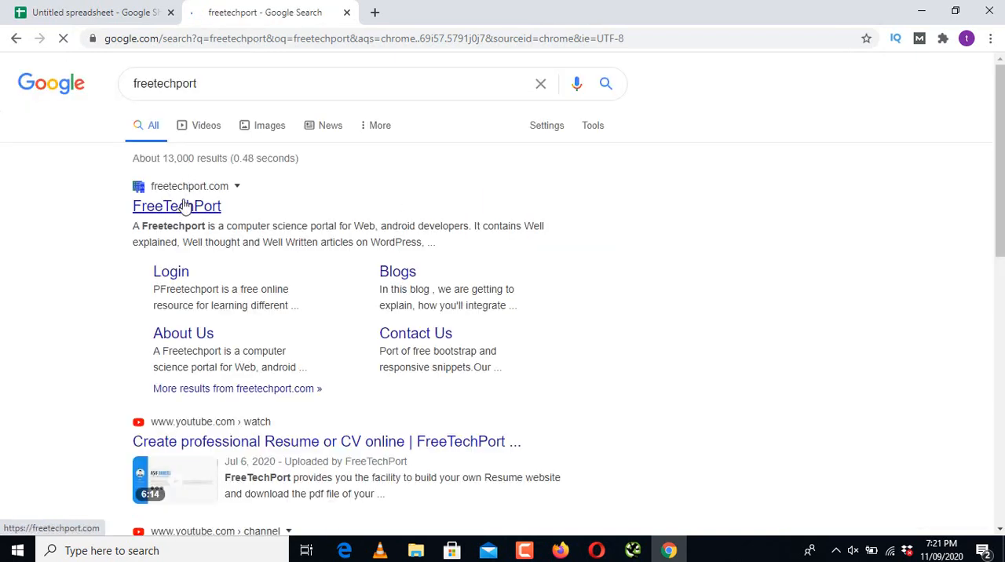
click(185, 206)
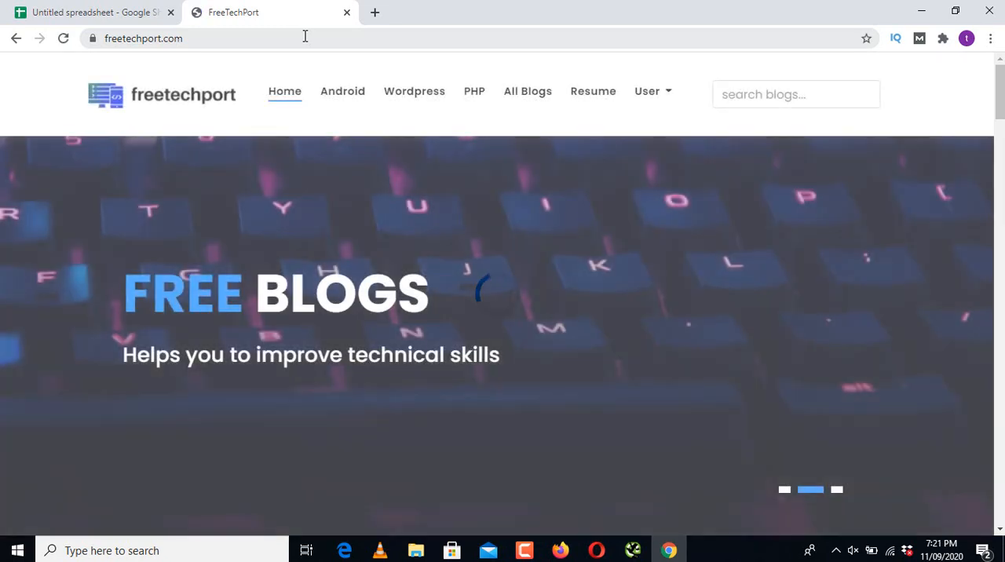
click(305, 36)
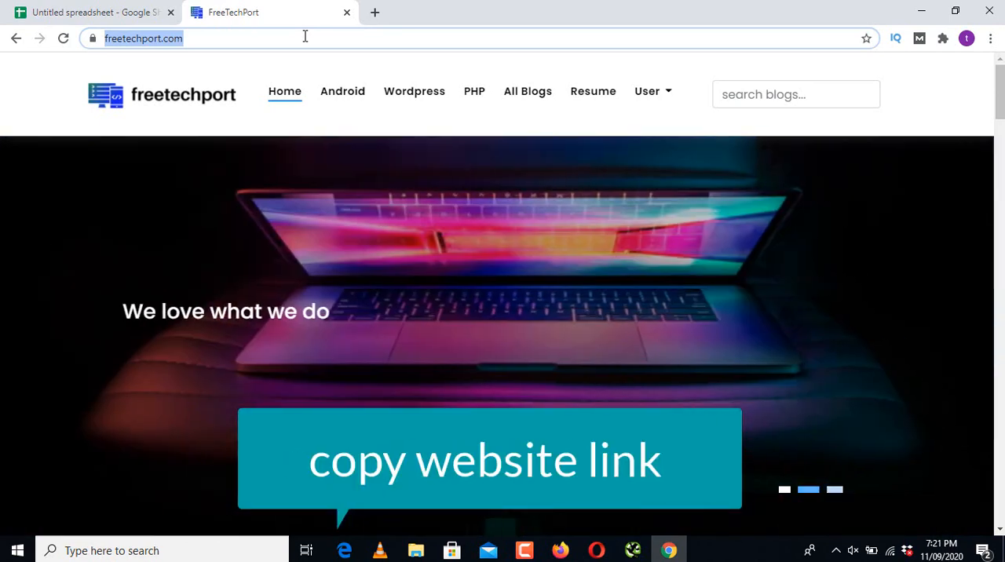
click(306, 38)
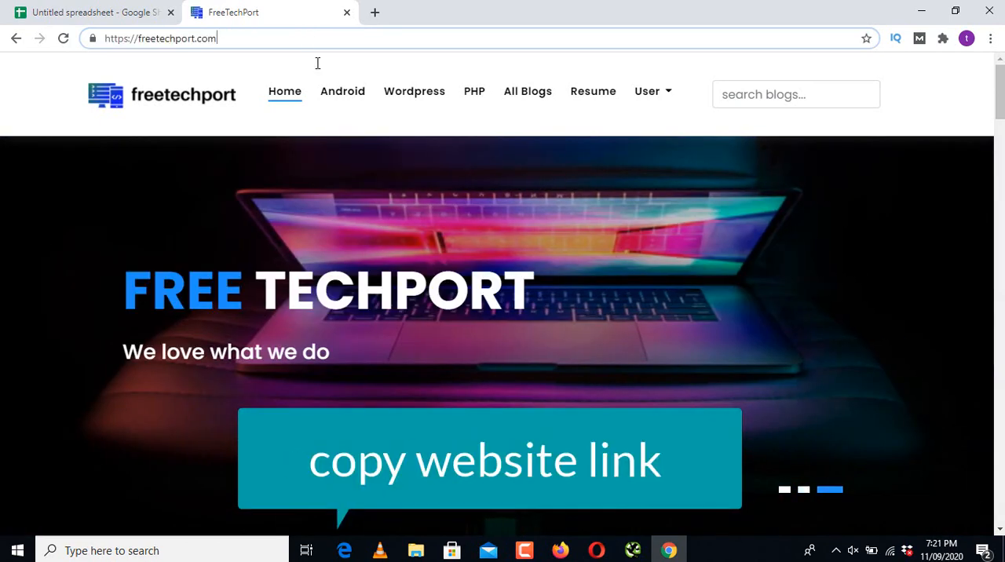
double_click(245, 37)
triple_click(246, 37)
right_click(246, 37)
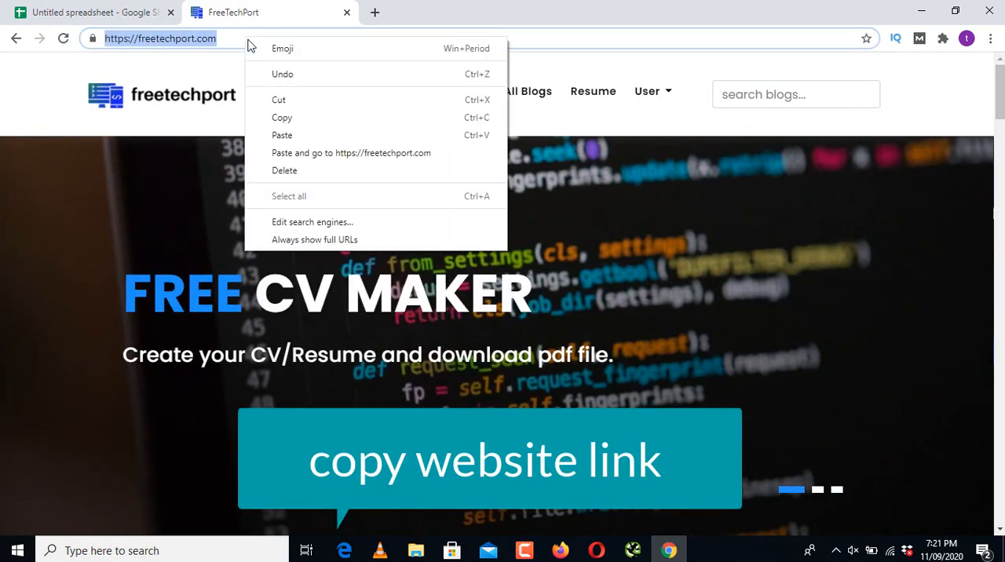
click(282, 117)
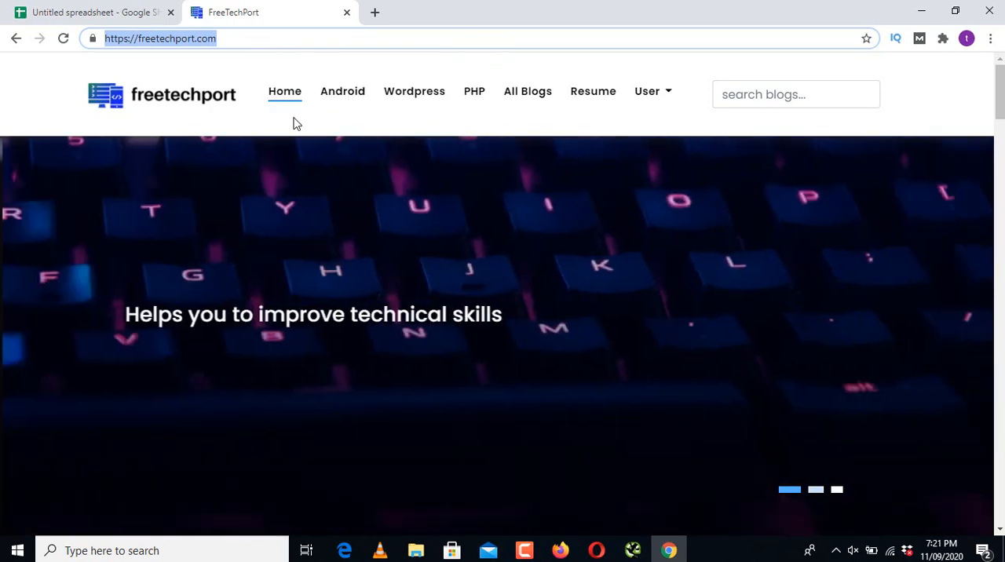
Step: Switch to Screaming Frog SEO Spider, paste the copied website address as the URL to spider, and start the crawl
click(633, 551)
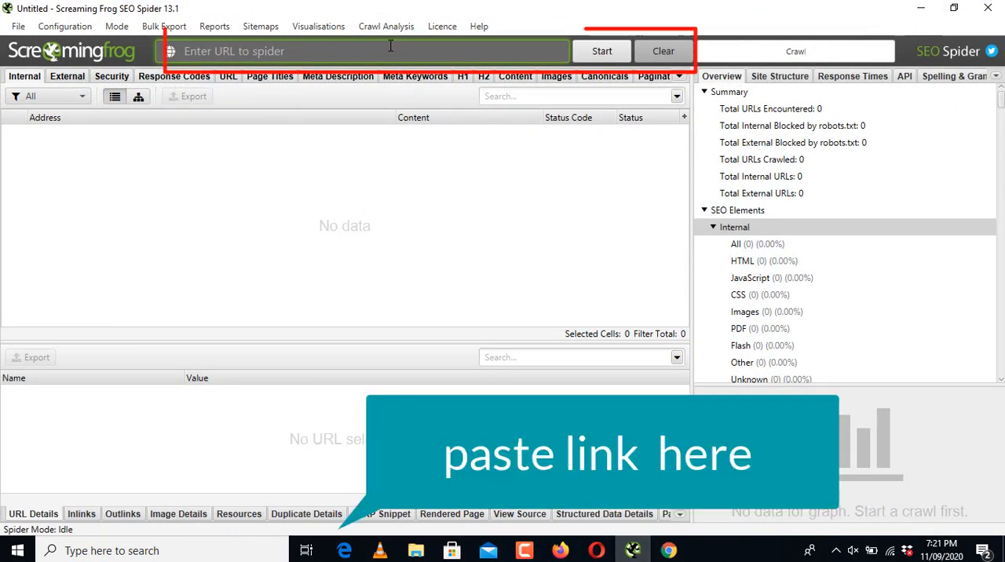
right_click(304, 52)
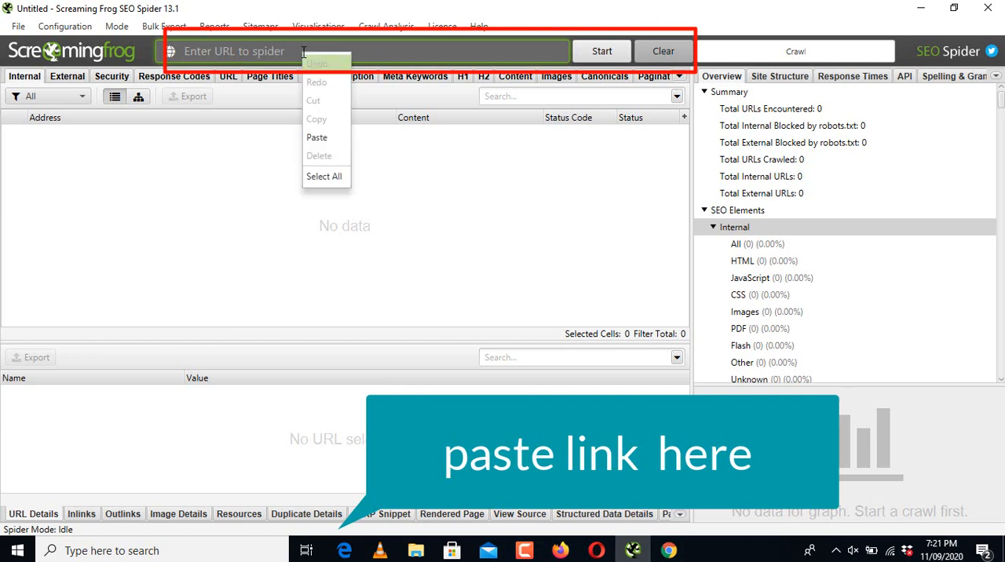
click(318, 131)
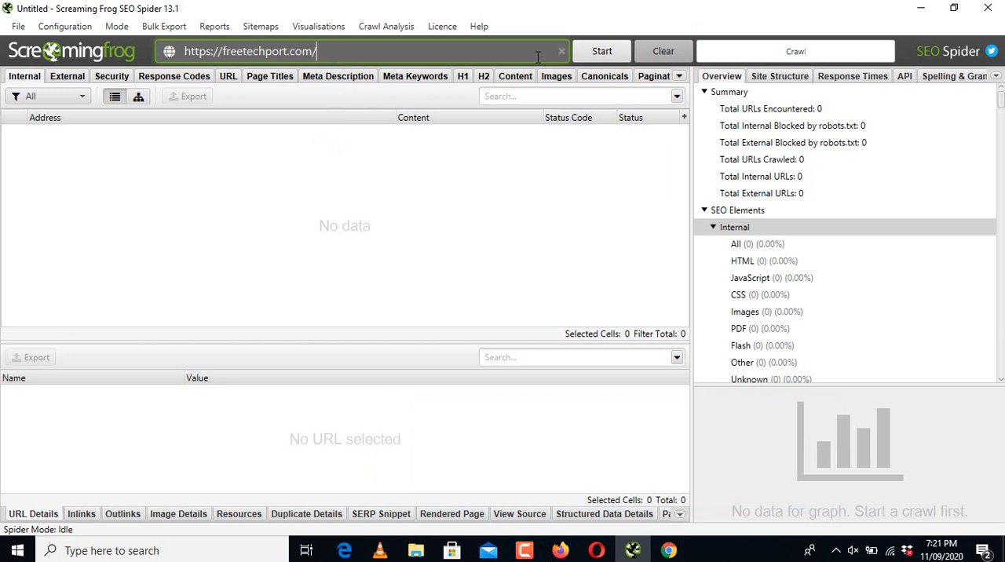
click(605, 57)
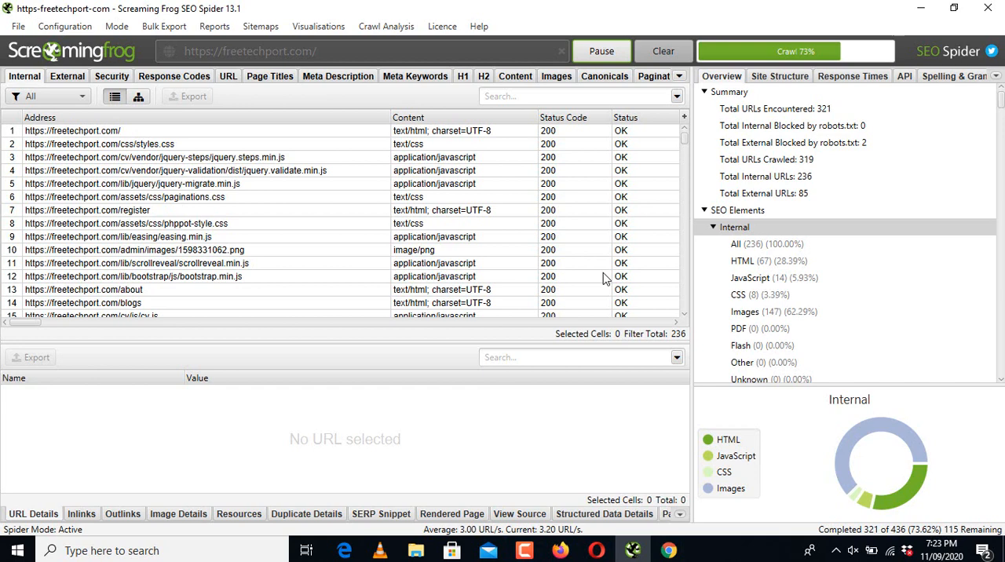
Step: Inspect the file-type segments of the Internal chart during the crawl and dismiss the crawl limit notice
mouse_move(919, 489)
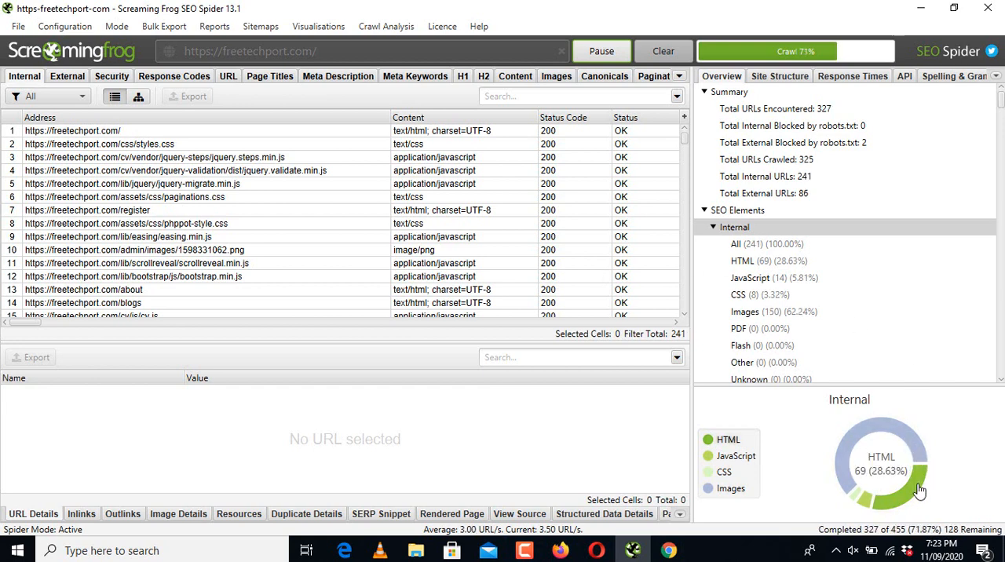
mouse_move(862, 508)
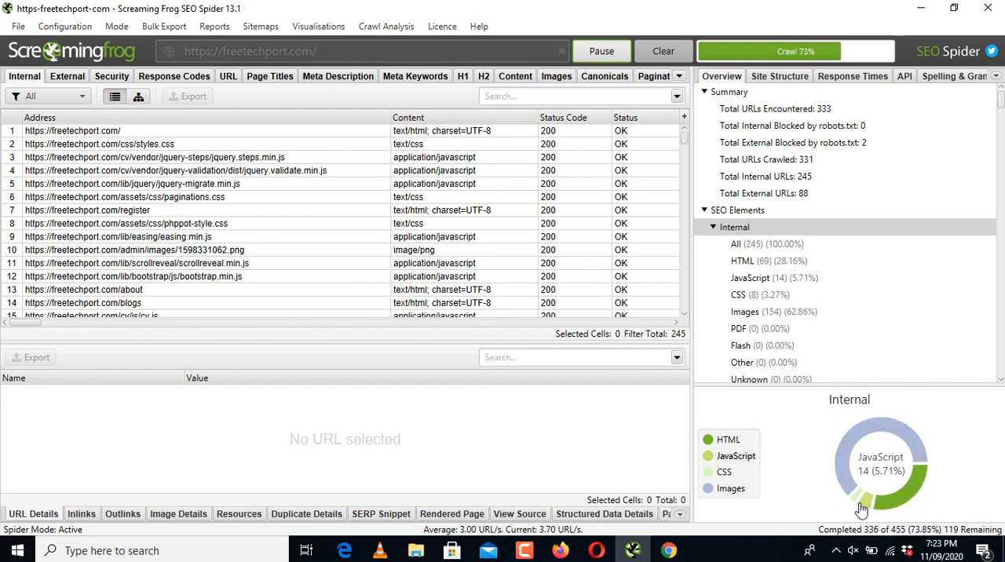
mouse_move(919, 457)
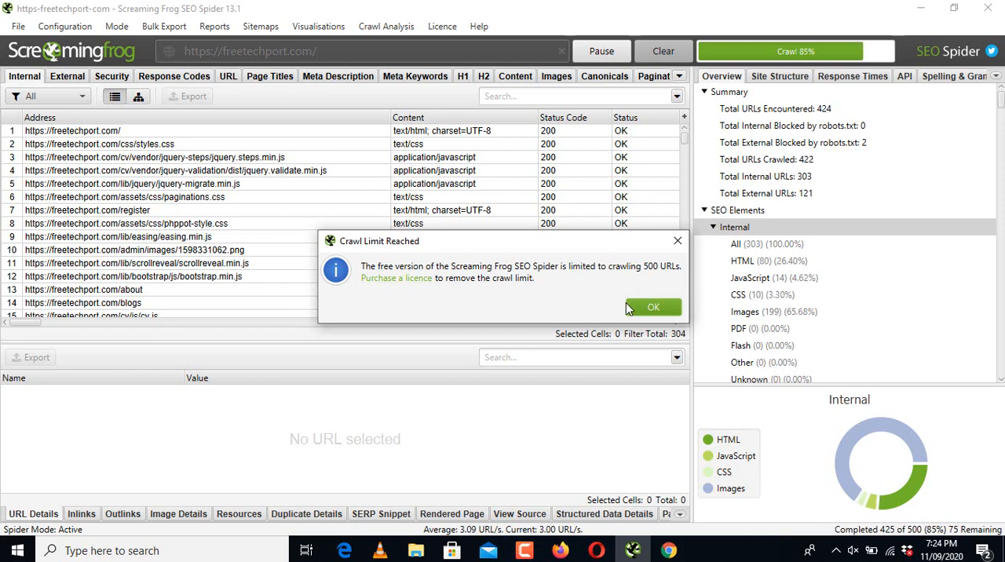
click(637, 307)
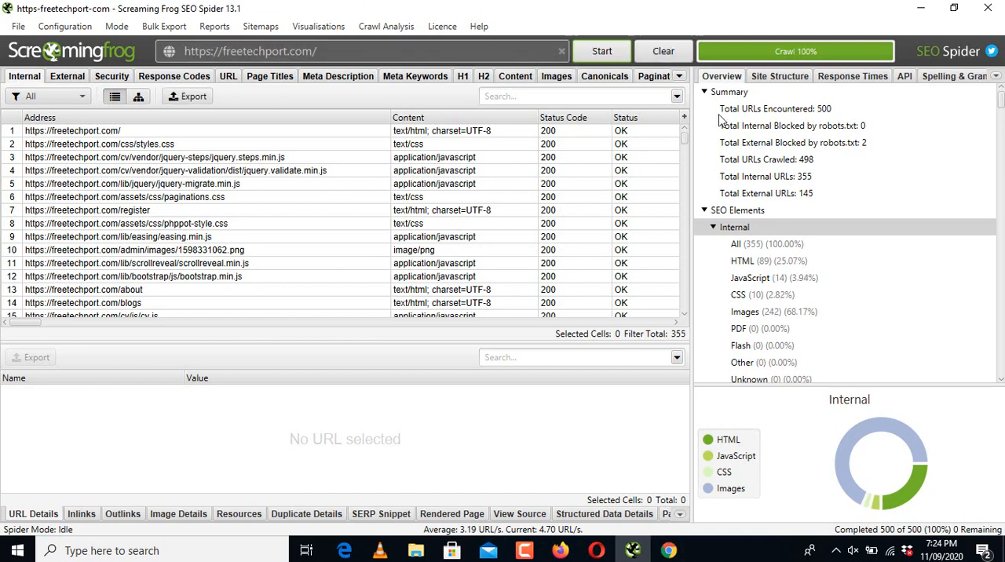
Step: Review the list of crawled internal URLs, and examine the Page Titles data across all its columns and rows
drag(684, 140, 686, 172)
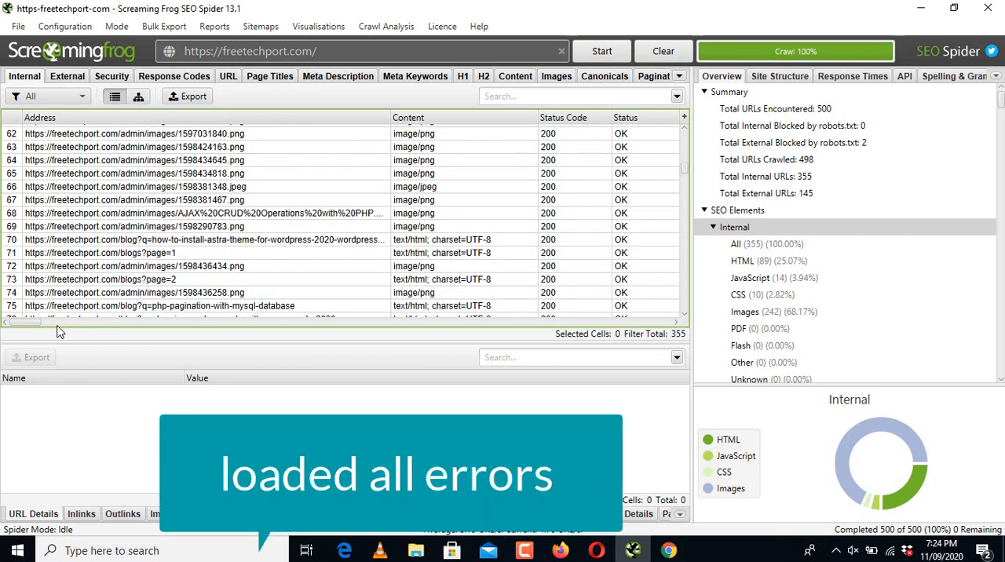
scroll(11, 328, right, 5)
scroll(11, 330, left, 5)
click(272, 81)
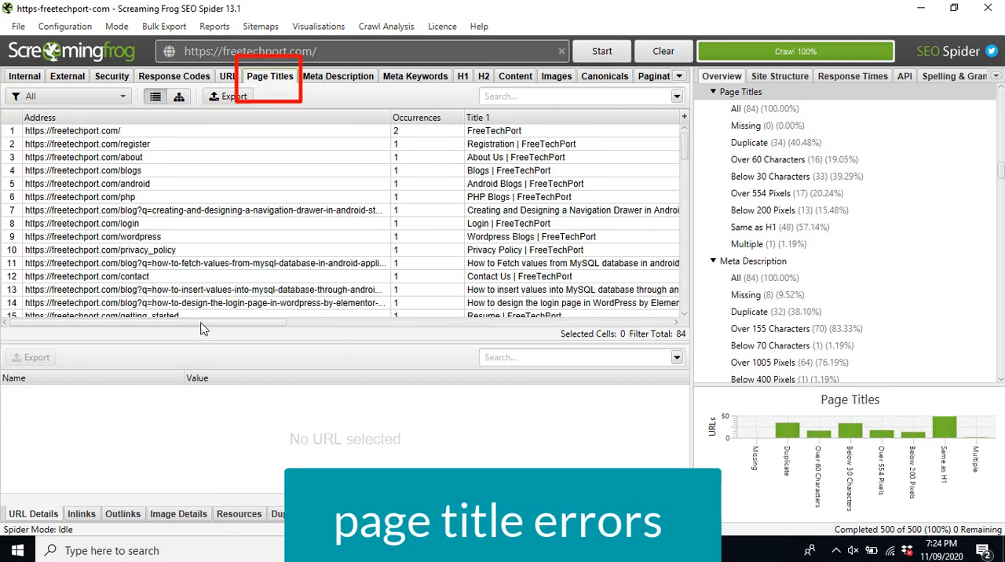
drag(202, 322, 589, 337)
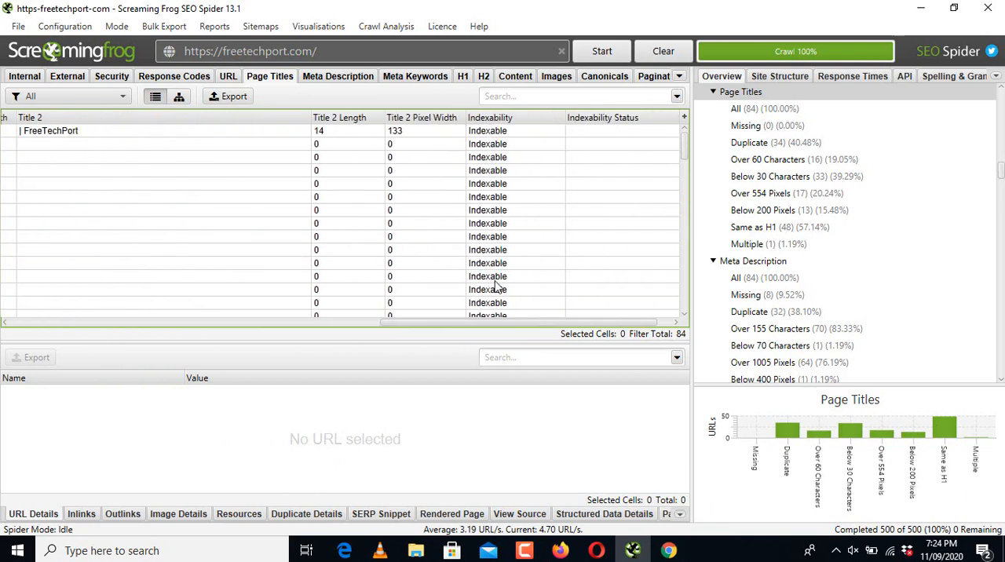
drag(685, 143, 684, 304)
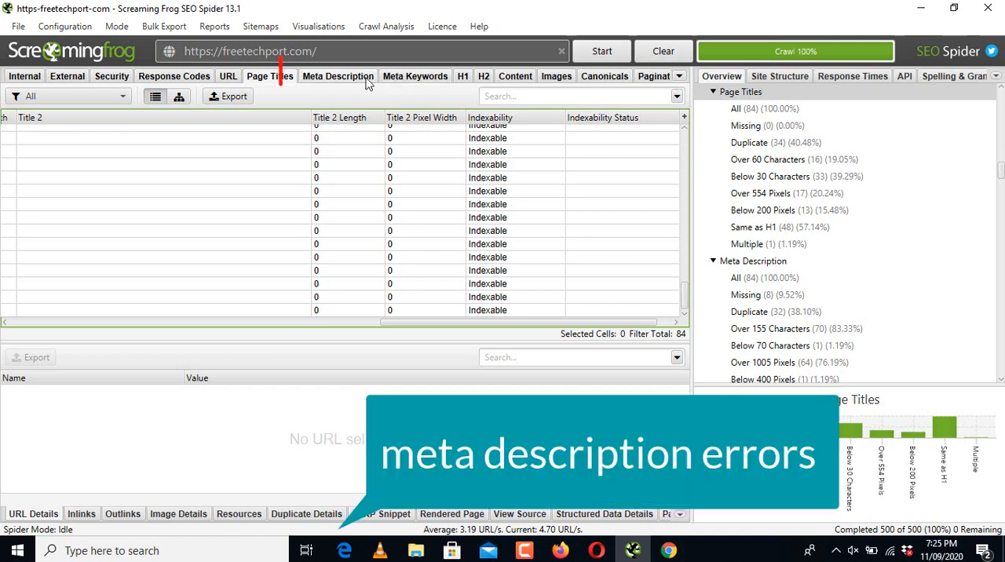
click(369, 84)
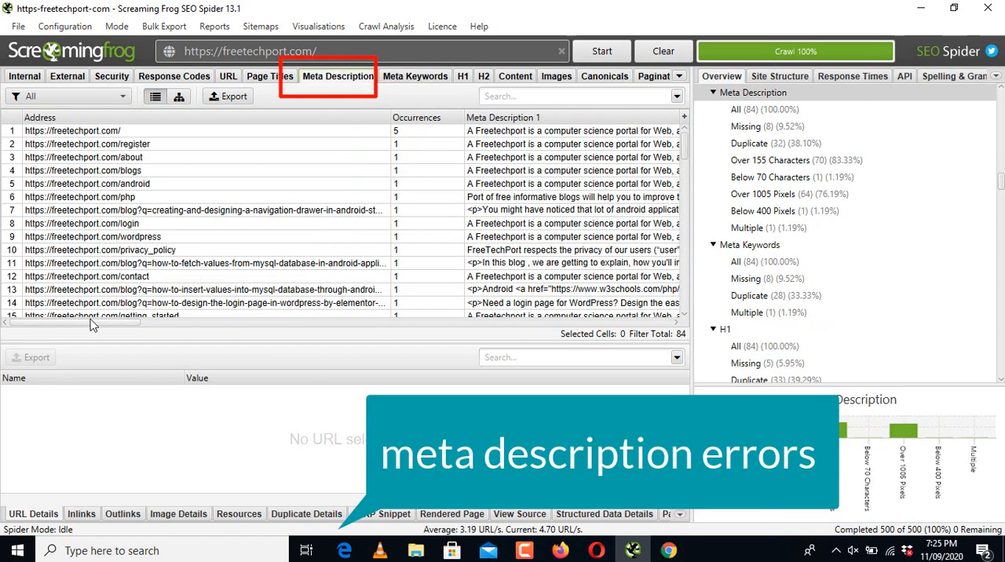
drag(94, 322, 163, 322)
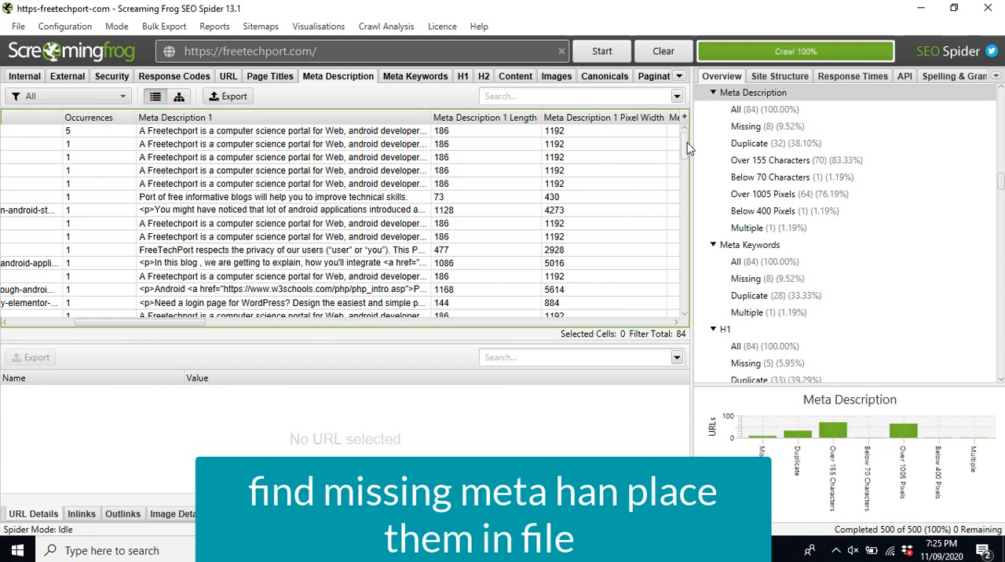
drag(685, 141, 685, 160)
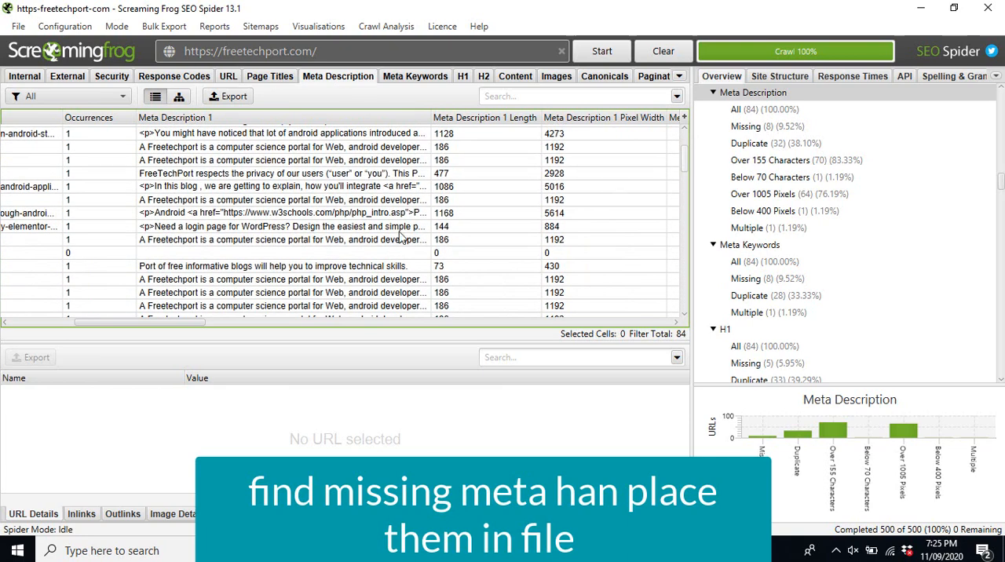
click(185, 253)
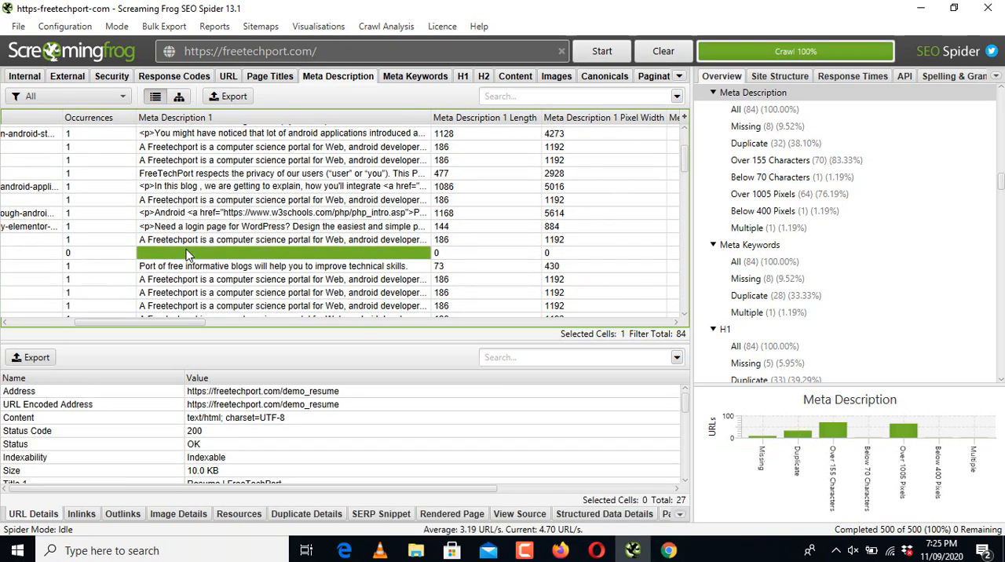
drag(150, 321, 96, 332)
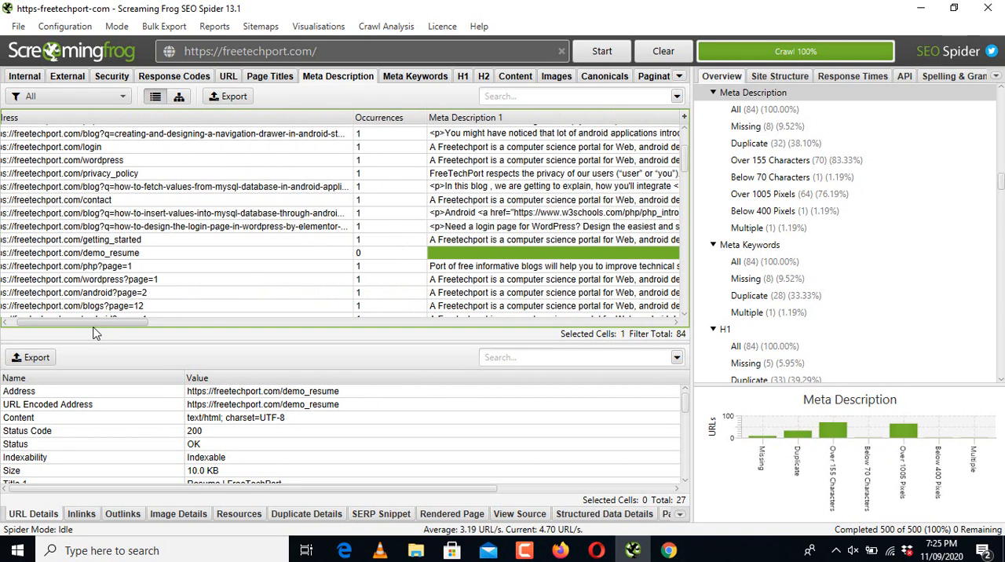
click(208, 261)
drag(136, 323, 106, 329)
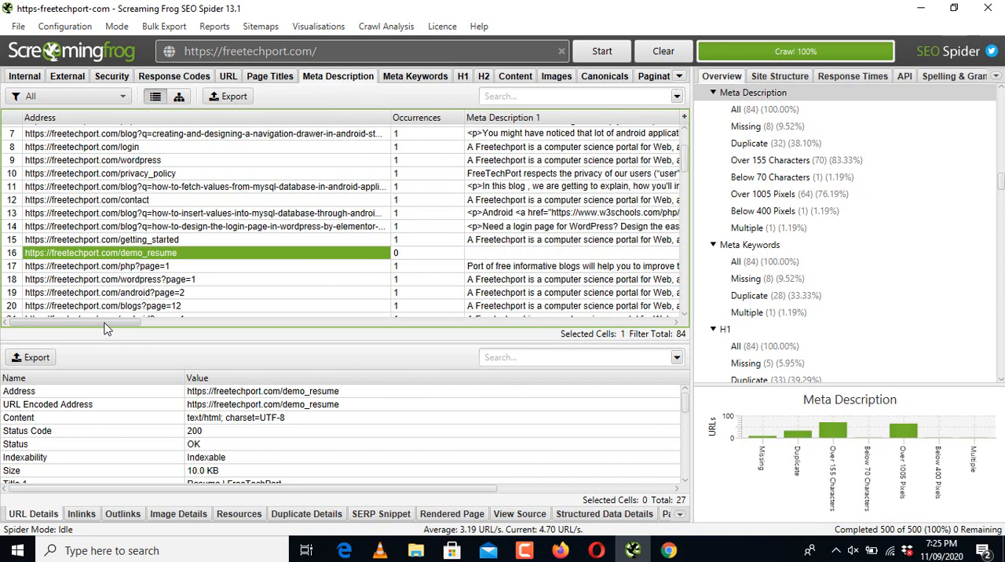
right_click(166, 259)
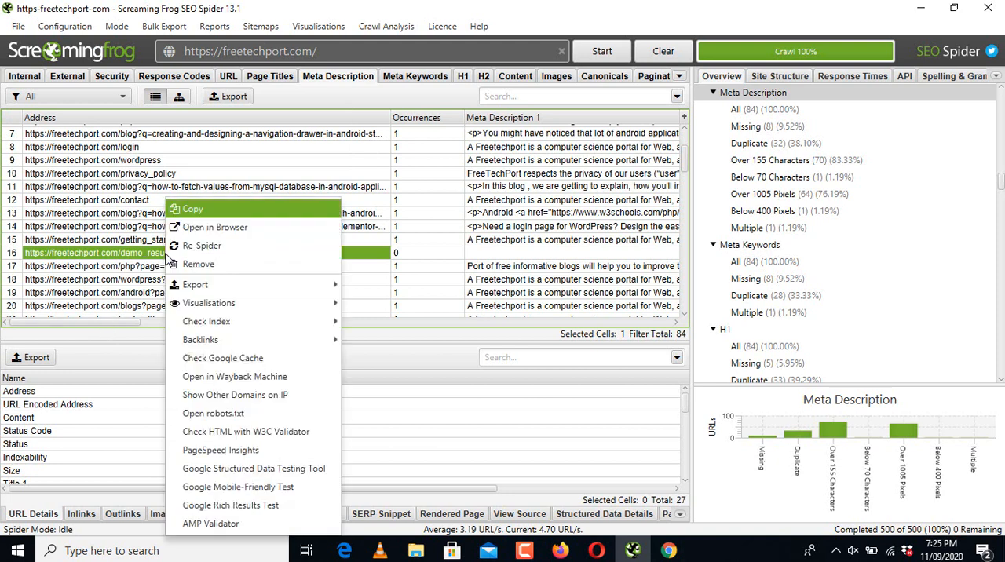
click(208, 211)
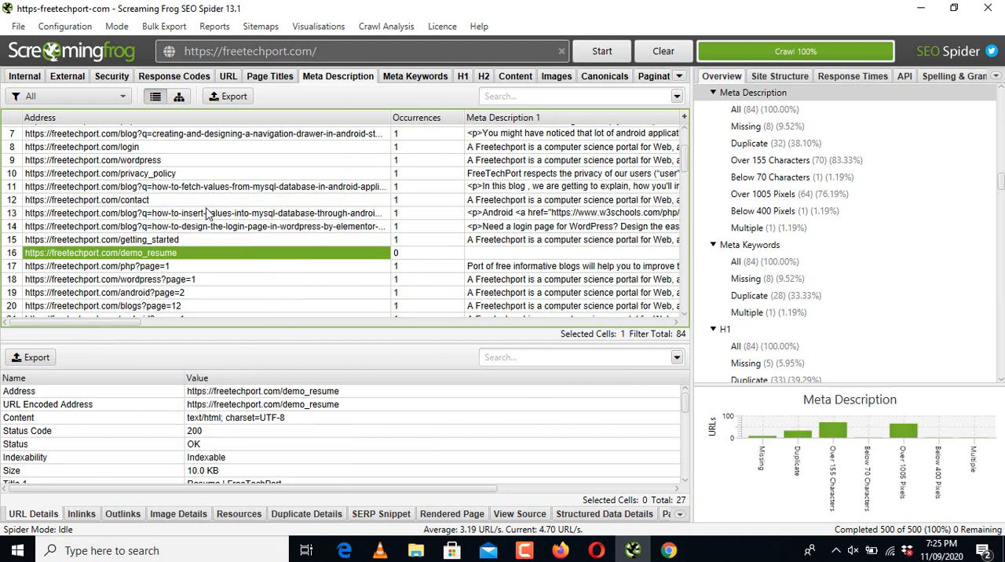
Step: Switch to the untitled Google Sheets spreadsheet in Chrome and rename Sheet1 as "meta description-Errors"
click(662, 552)
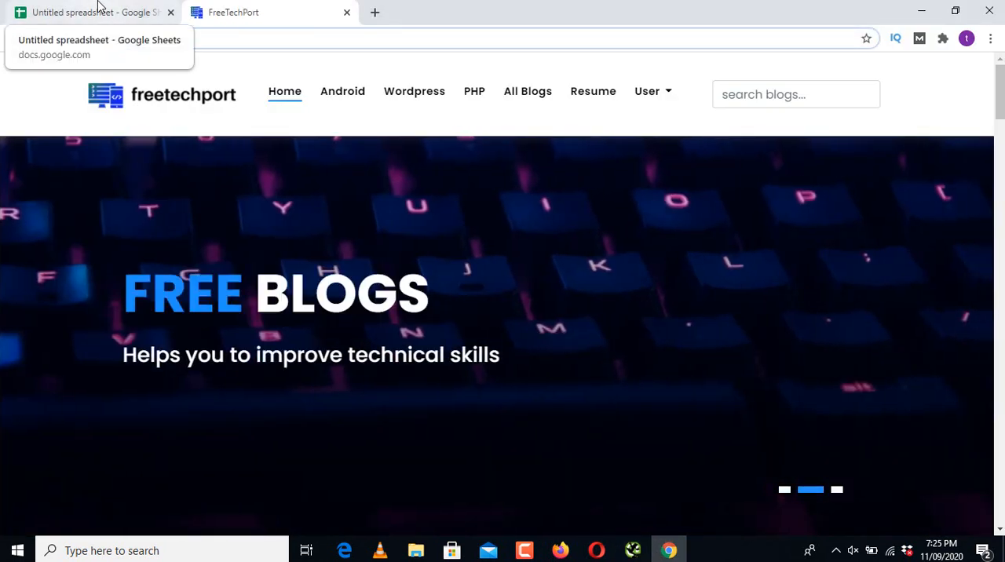
click(100, 6)
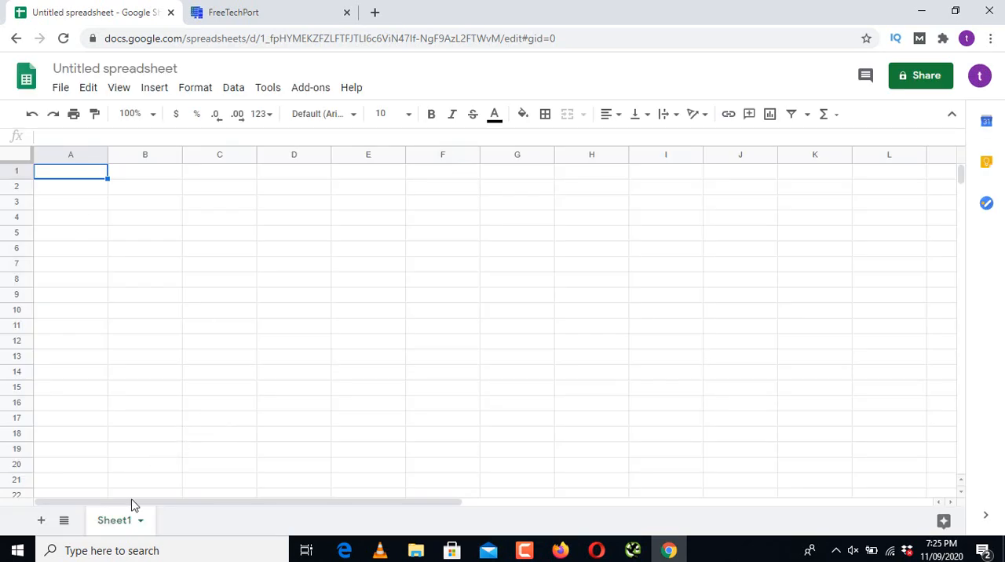
double_click(120, 524)
text(meta descri)
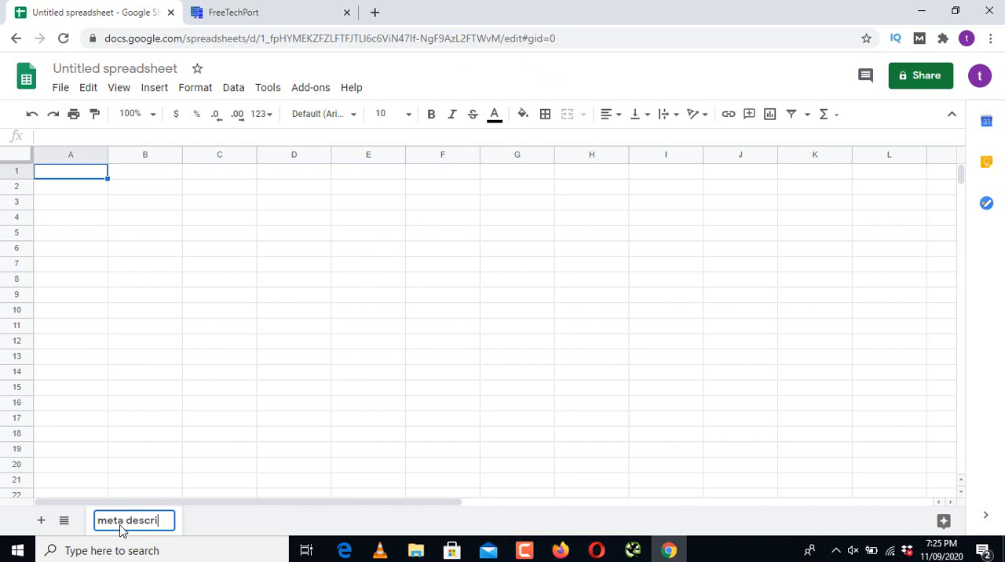
text(ptio)
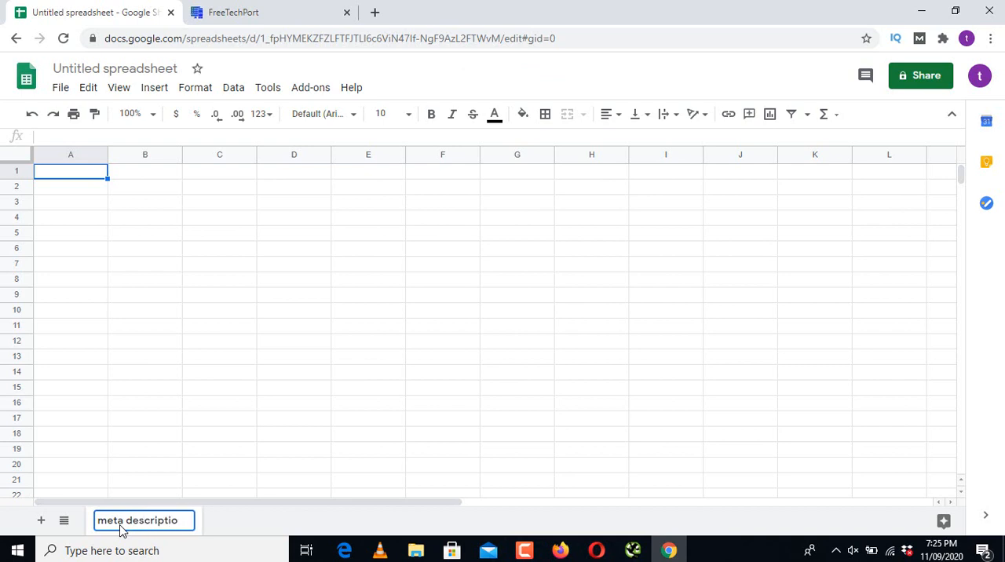
text(n -Errors)
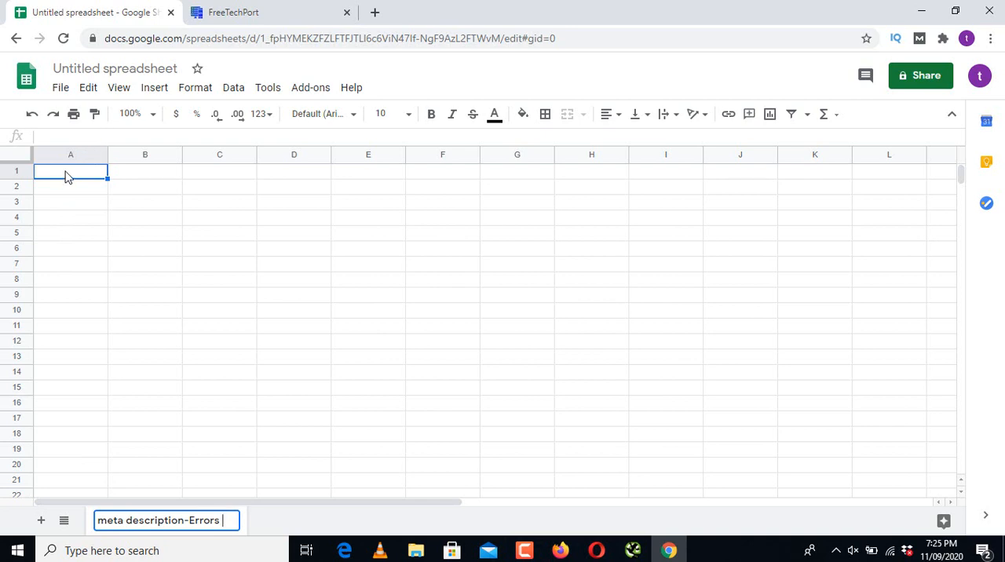
click(92, 164)
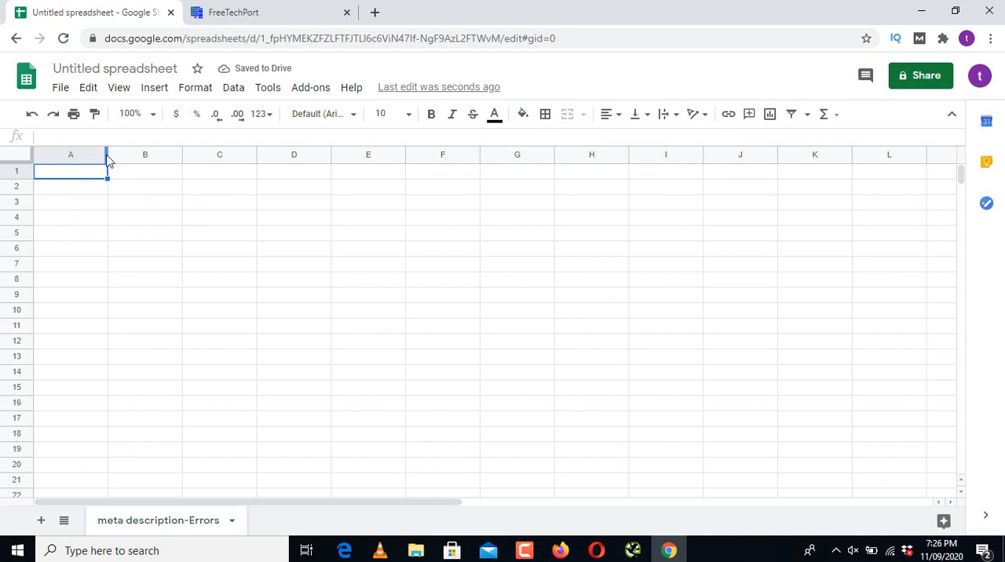
Step: Widen column A to roughly five times its width and paste the copied demo_resume address into cell A1
drag(106, 161, 412, 199)
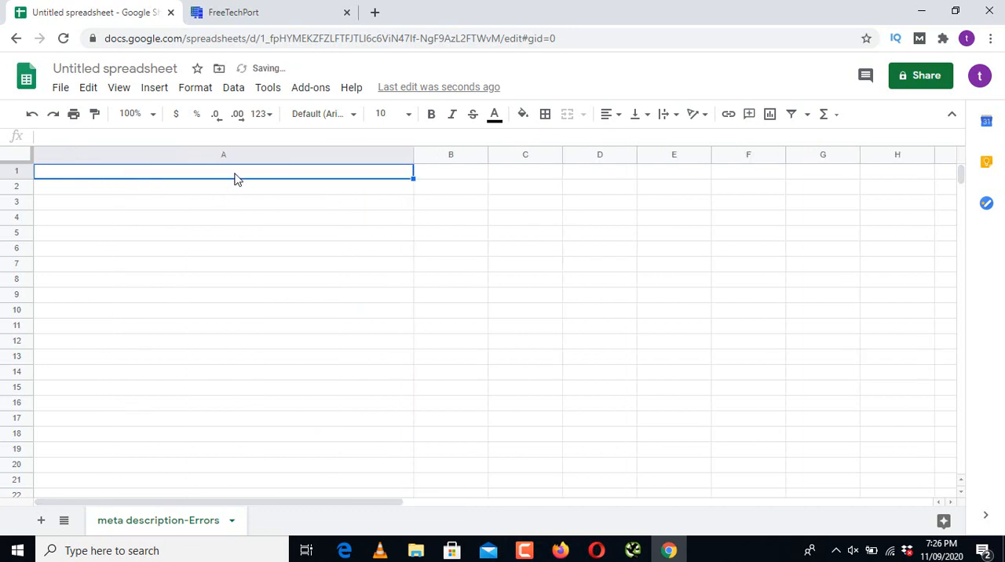
key(ctrl+v)
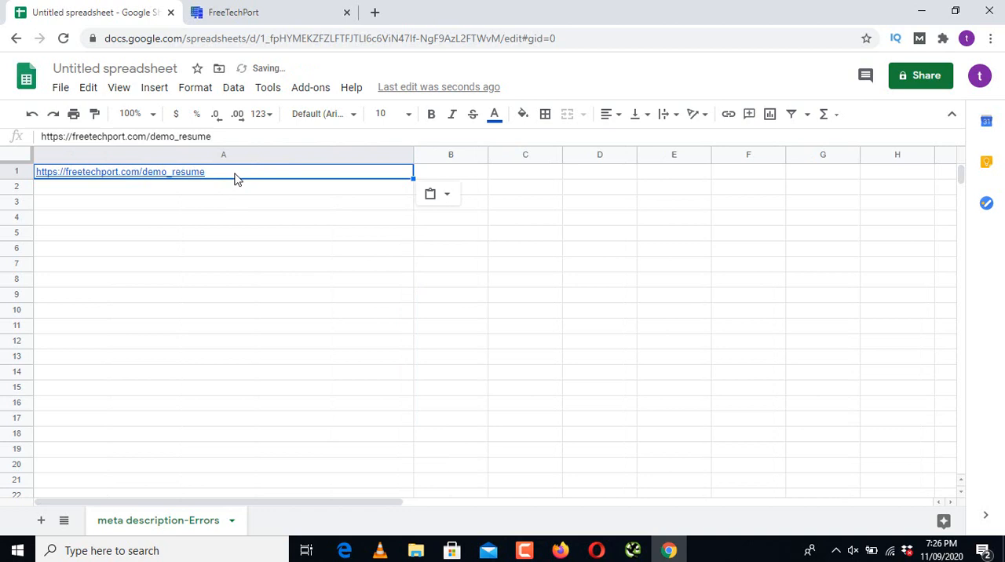
Step: Enter "missing meta" in cell B1 beside the demo_resume address
click(459, 174)
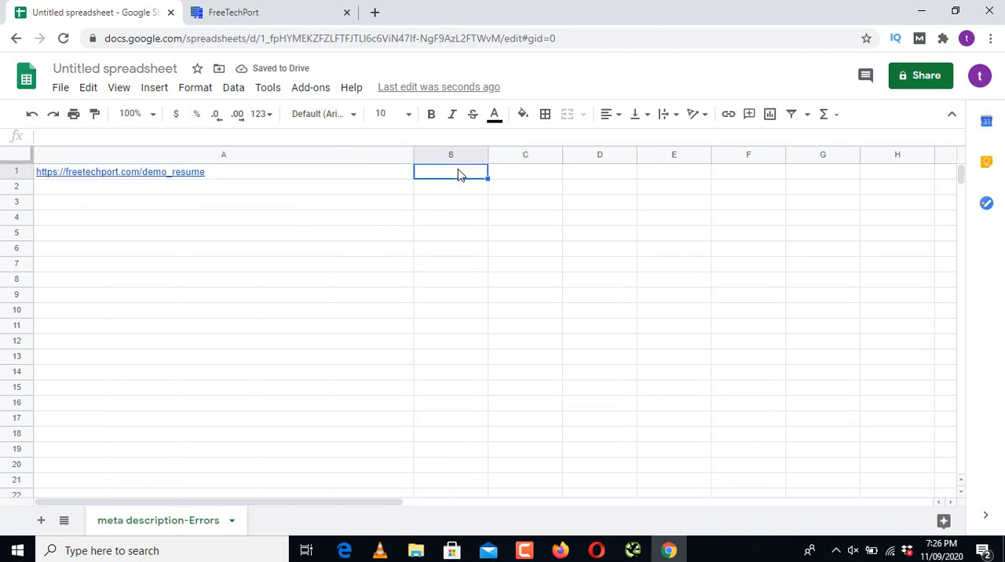
text(misis)
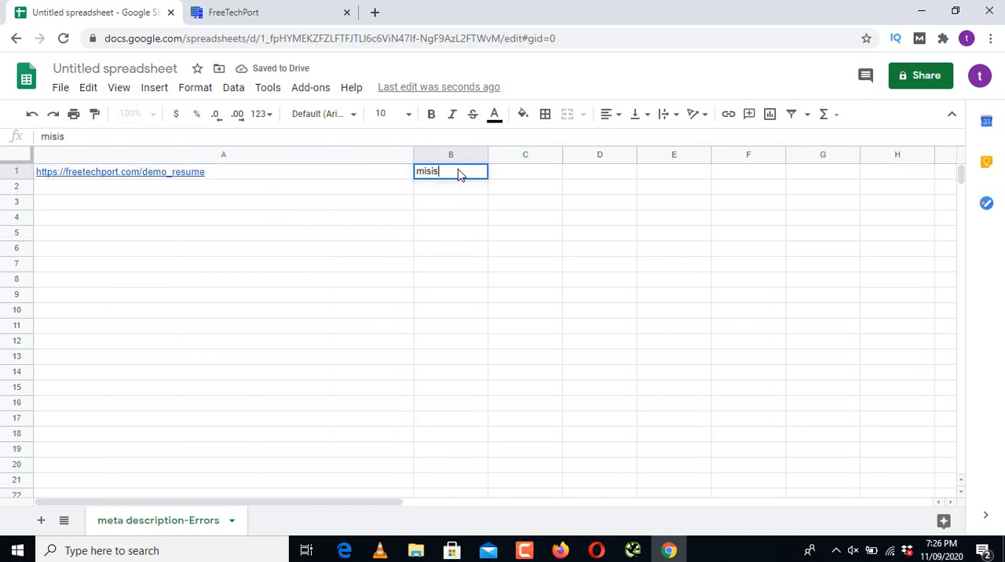
key(BackSpace)
key(BackSpace)
text(sing meta)
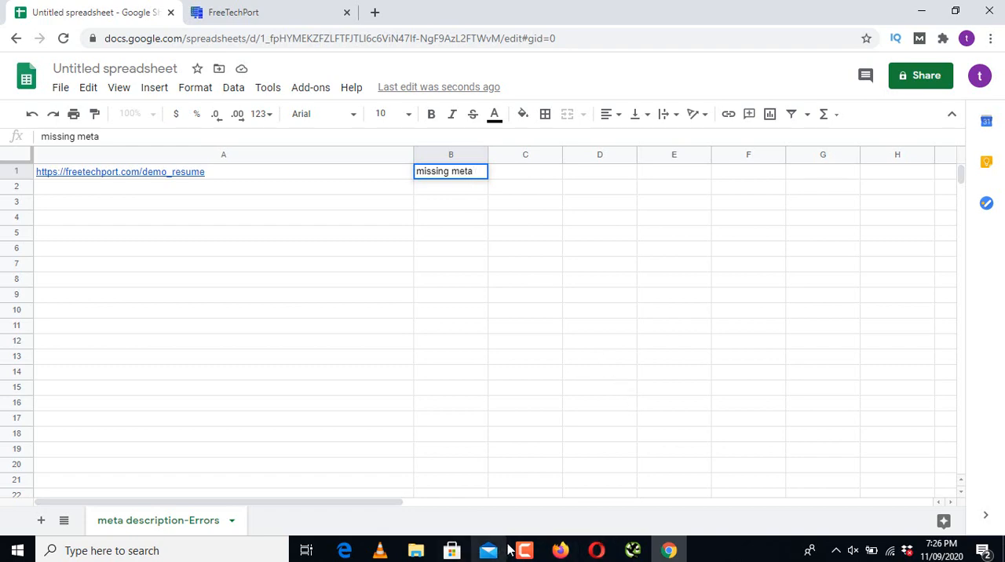
click(633, 550)
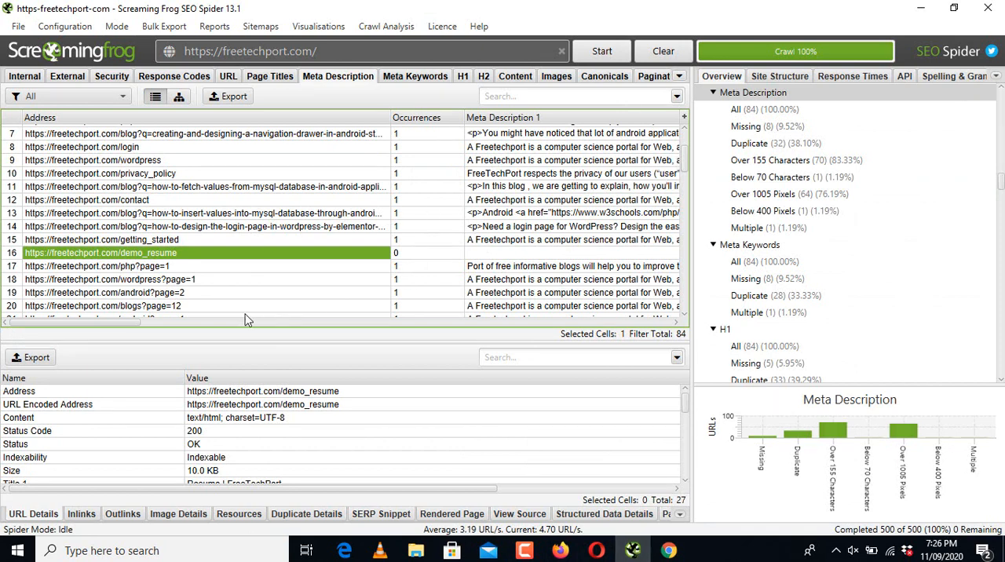
drag(81, 323, 112, 324)
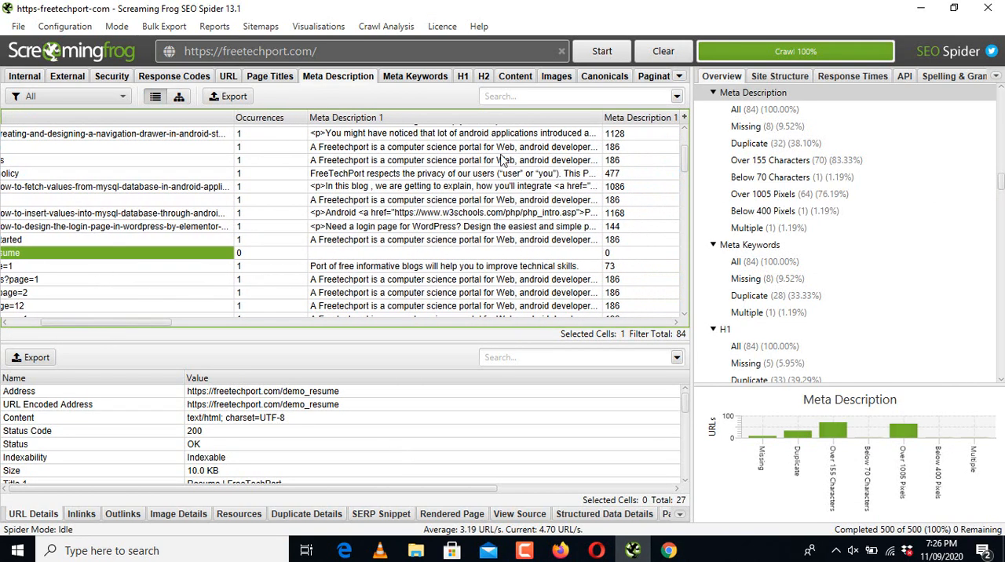
drag(685, 162, 686, 181)
click(348, 227)
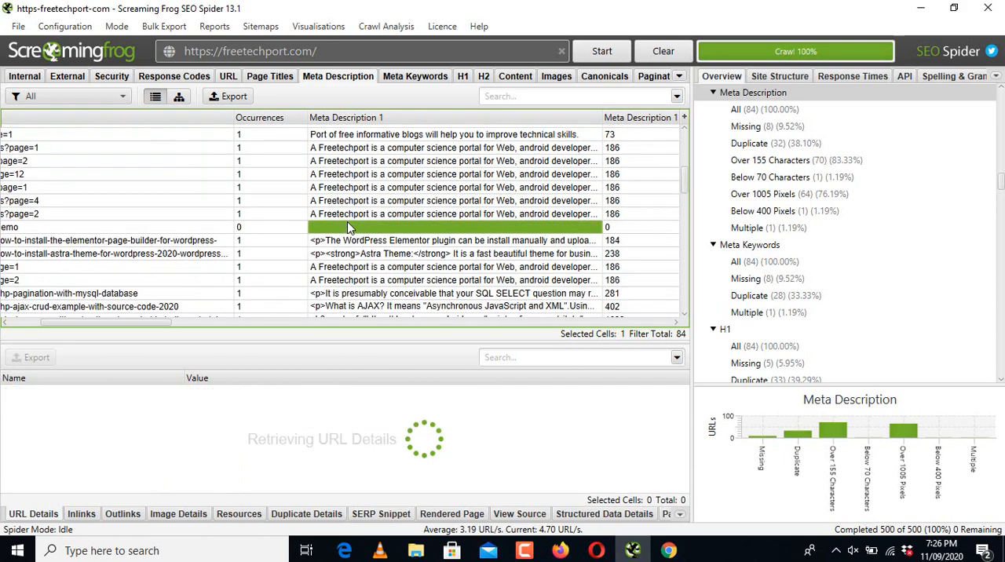
click(187, 228)
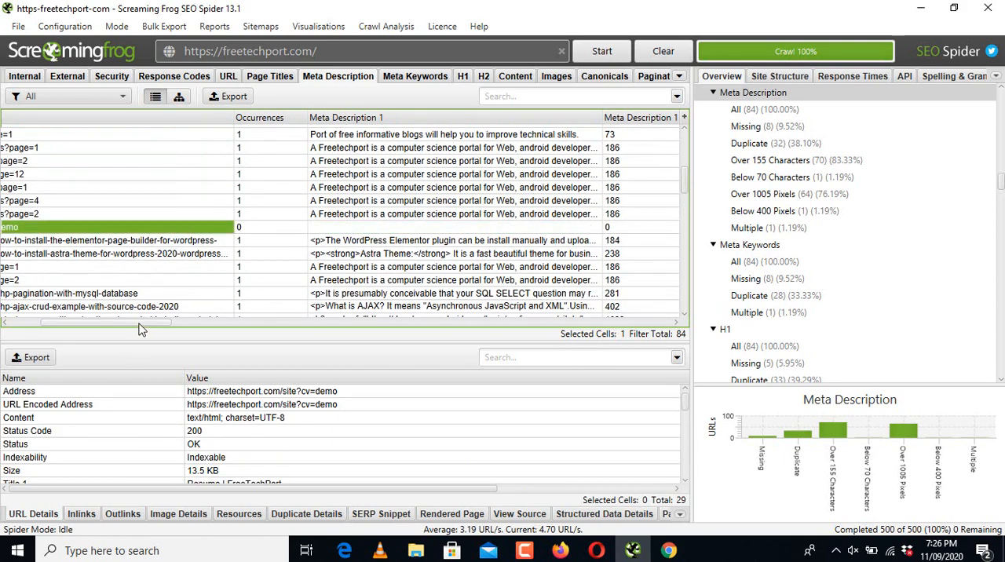
drag(139, 323, 84, 334)
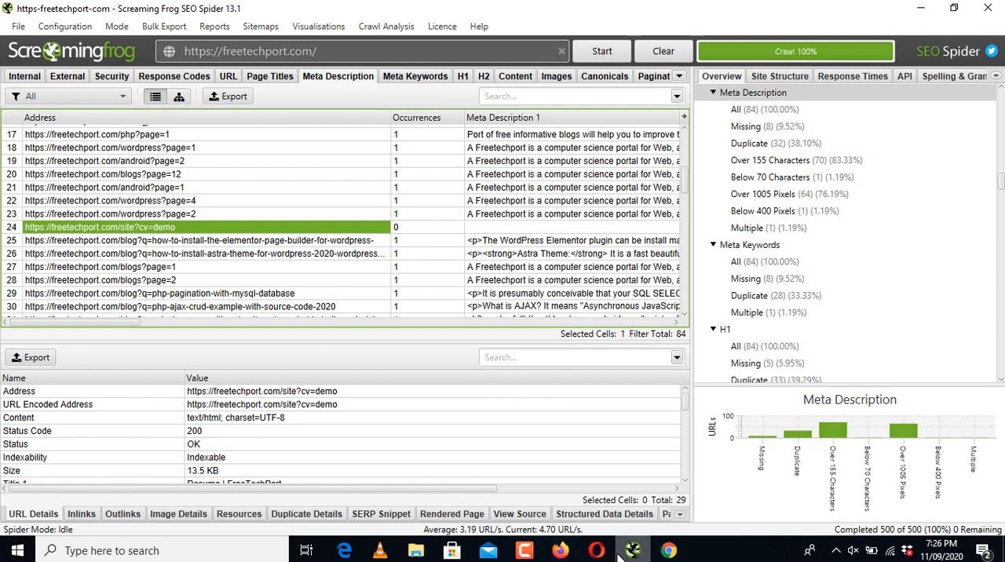
Step: Switch to the Google Sheets spreadsheet, paste the copied site?cv=demo address into cell A2 and fill "missing meta" from B1 down to B2
click(666, 552)
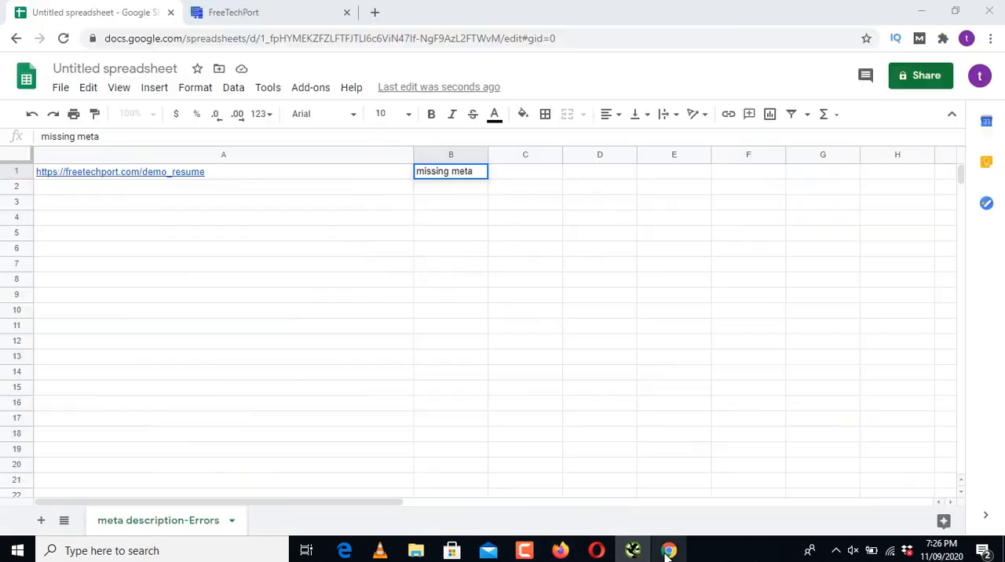
click(134, 189)
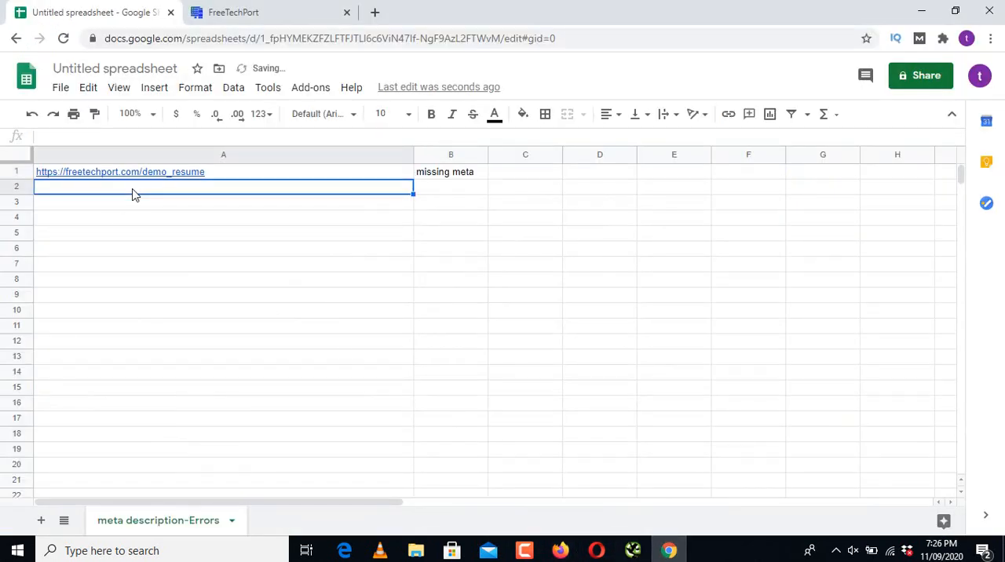
key(ctrl+v)
click(473, 177)
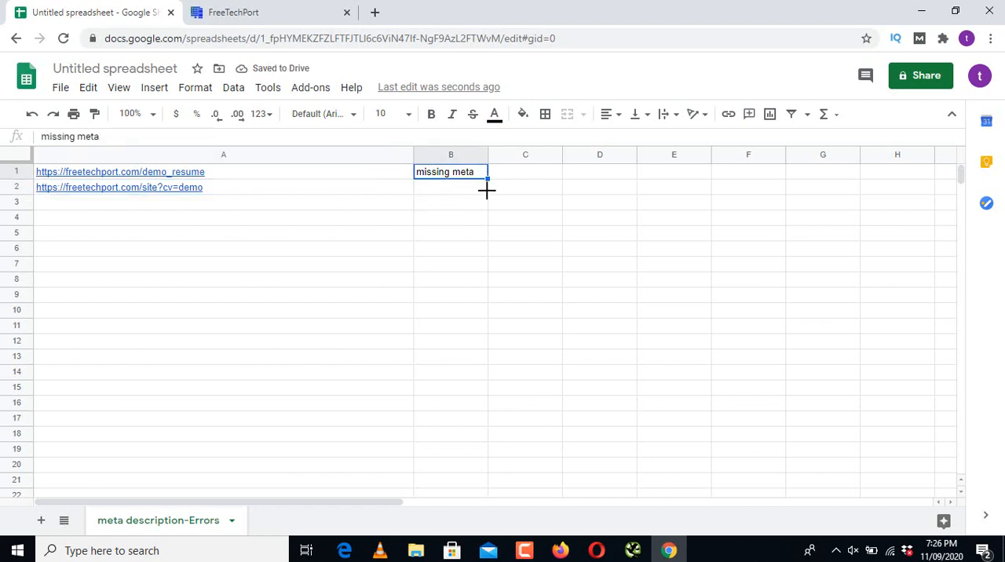
drag(487, 190, 487, 188)
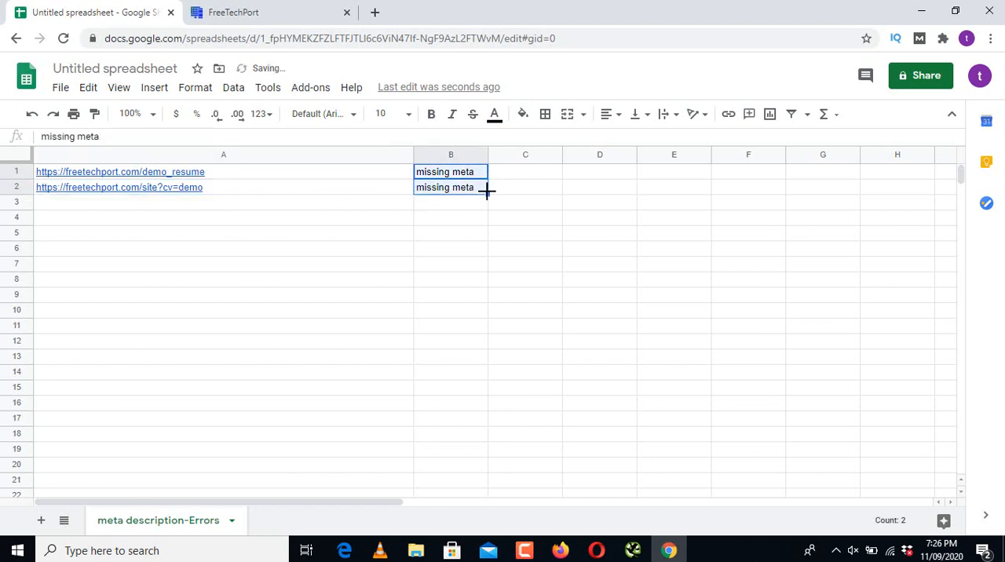
click(632, 550)
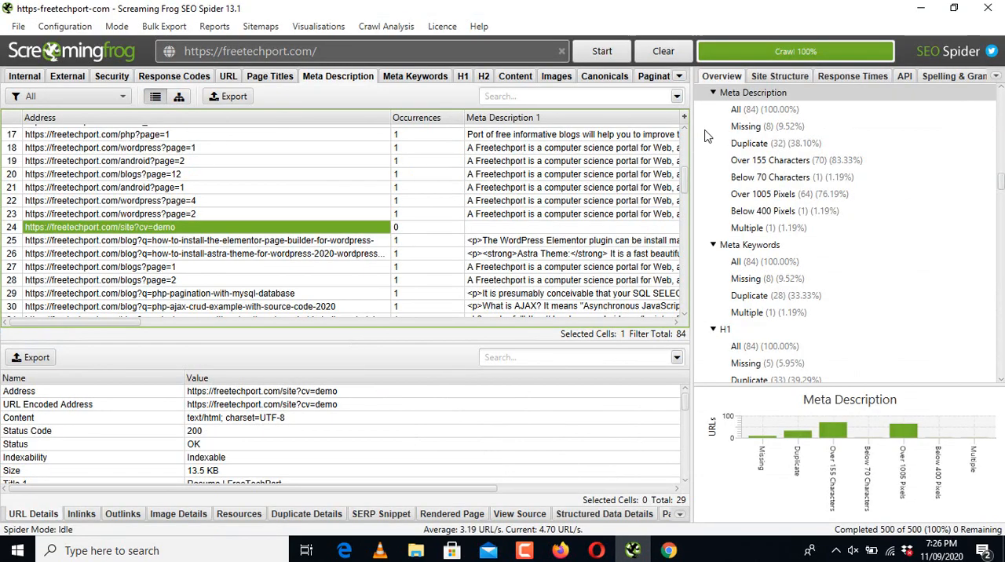
drag(684, 180, 686, 206)
click(504, 250)
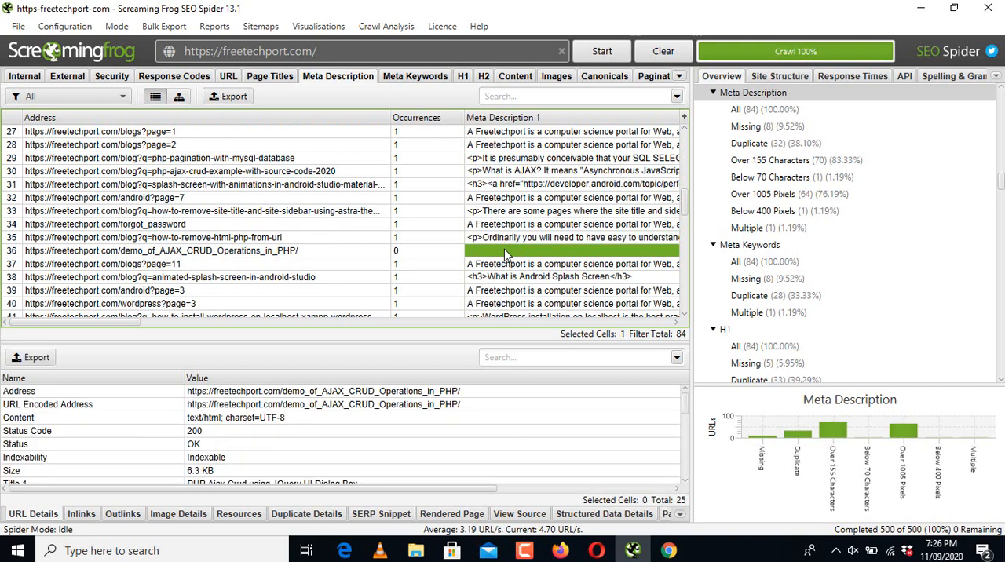
click(330, 253)
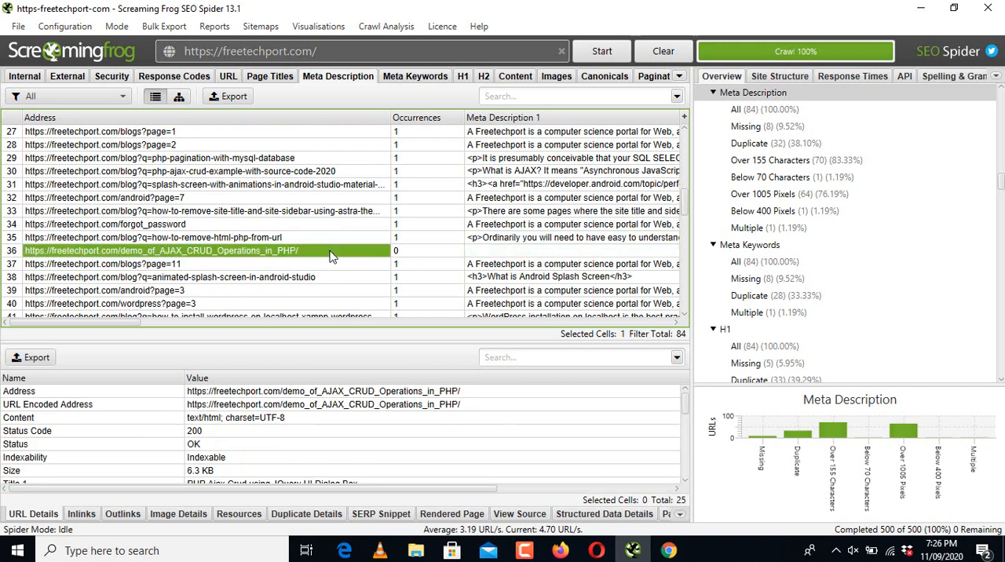
click(668, 550)
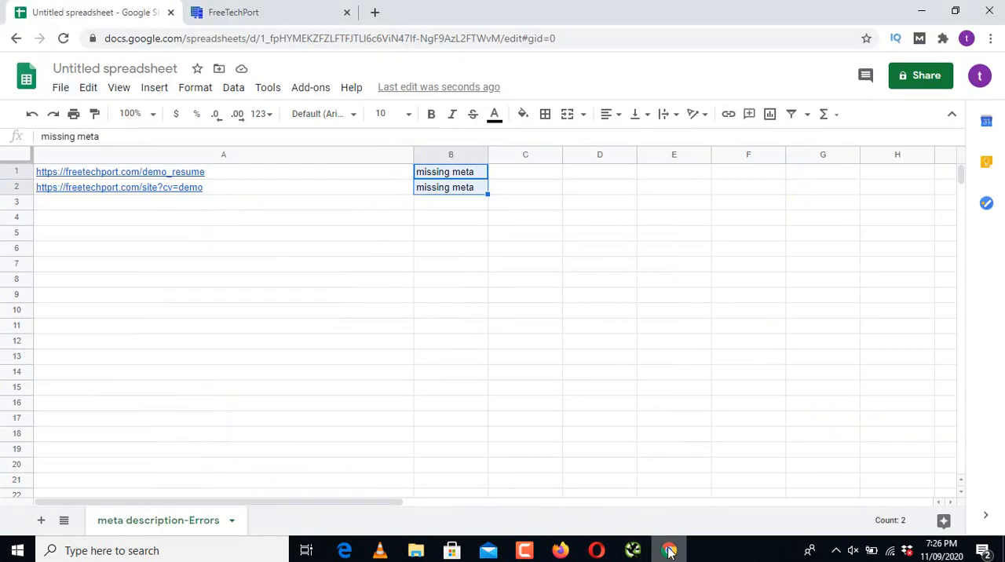
click(144, 208)
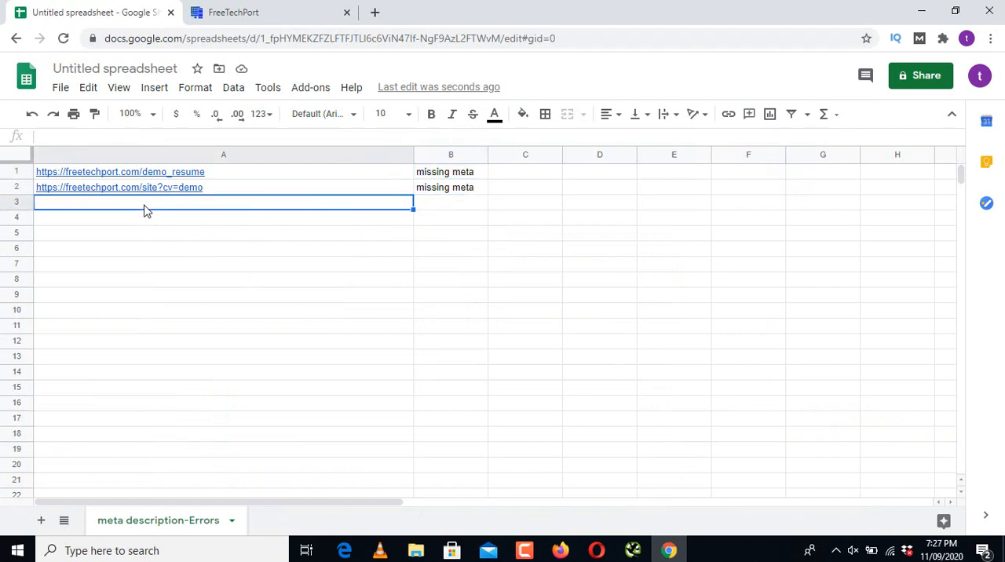
text(https://freetechport.com/demo_of_AJAX_CRUD_Operations_in_PHP/)
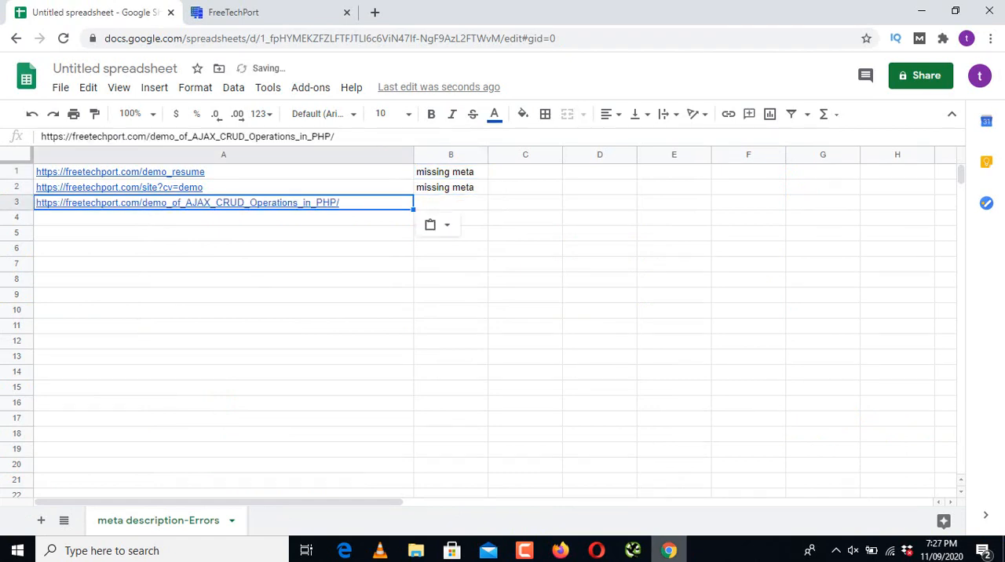
click(637, 551)
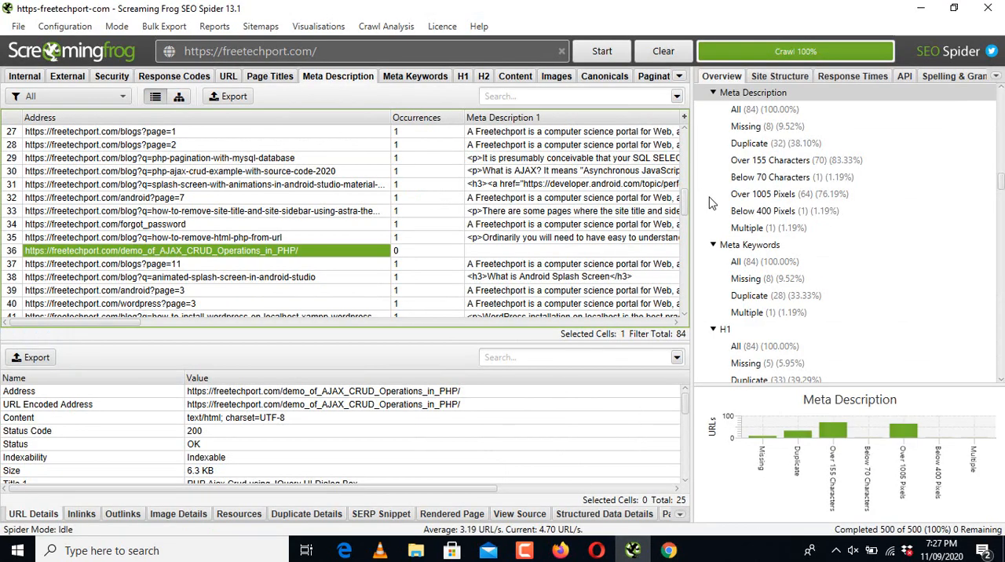
drag(687, 204, 685, 253)
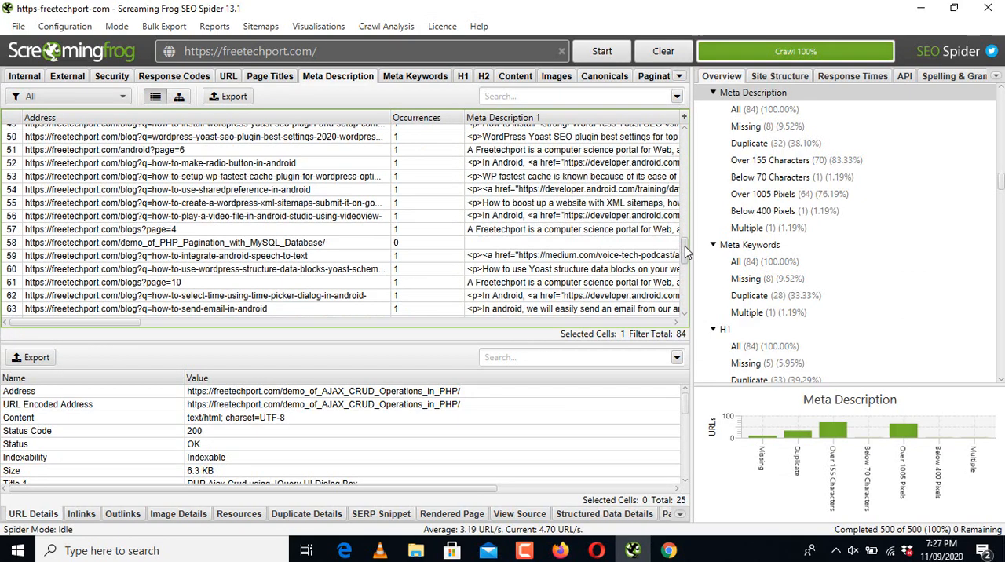
click(503, 245)
click(336, 248)
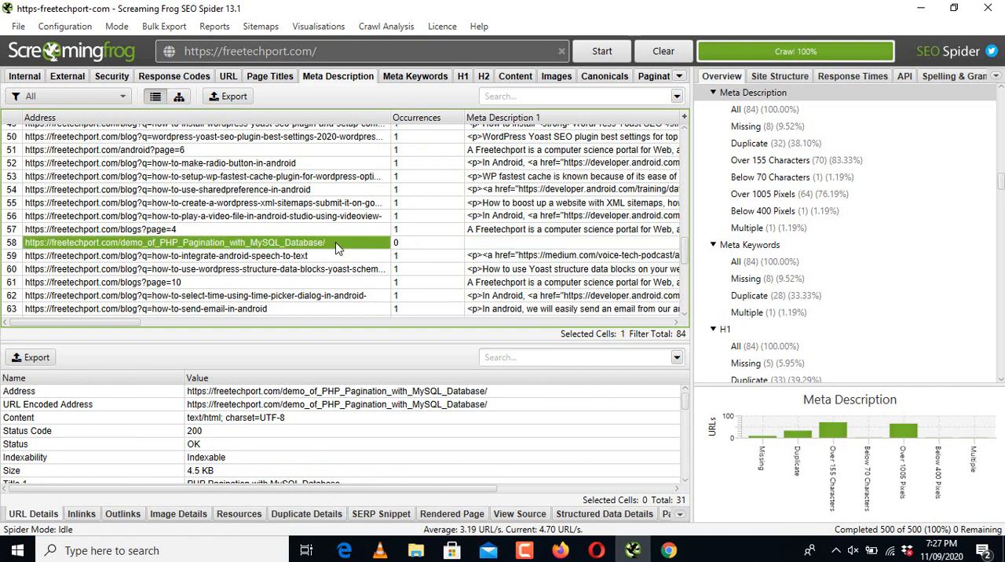
right_click(336, 248)
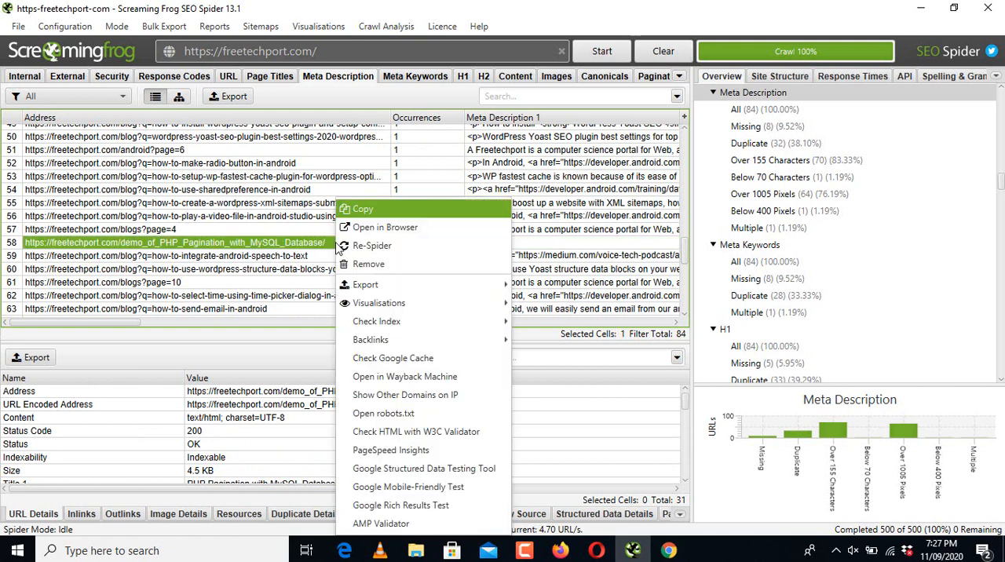
click(382, 210)
click(669, 550)
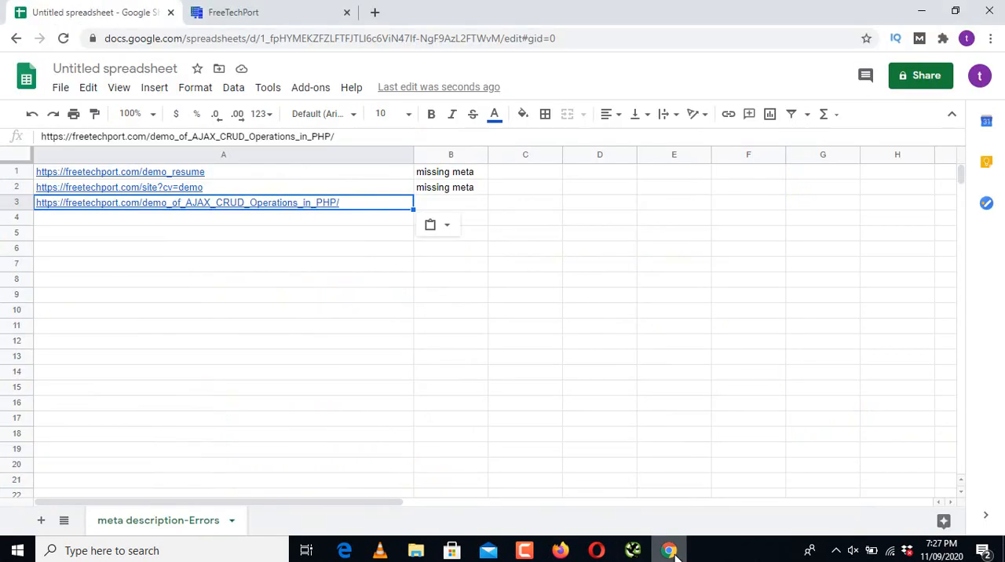
click(318, 222)
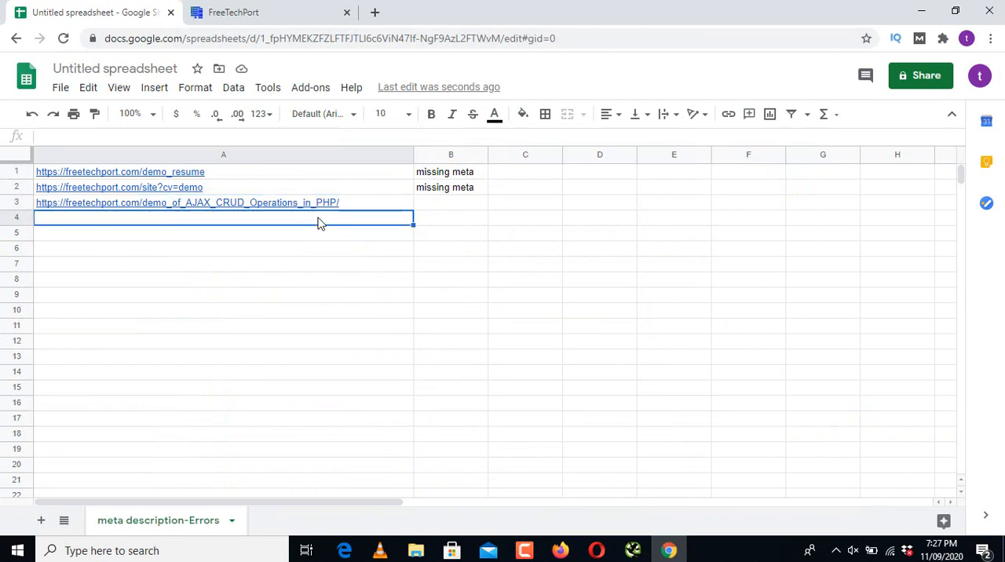
key(ctrl+v)
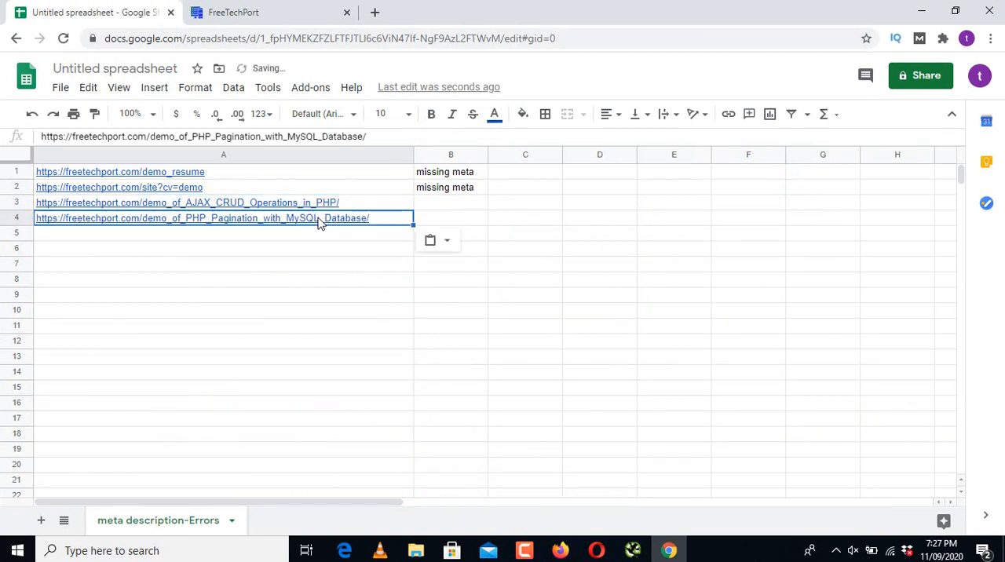
Step: Copy the row 72 address ending in demo_of_PHP_Pagination_with_MySQL_Database/index.php?page=1 from Screaming Frog's Meta Description data into cell A5 of the spreadsheet
click(636, 552)
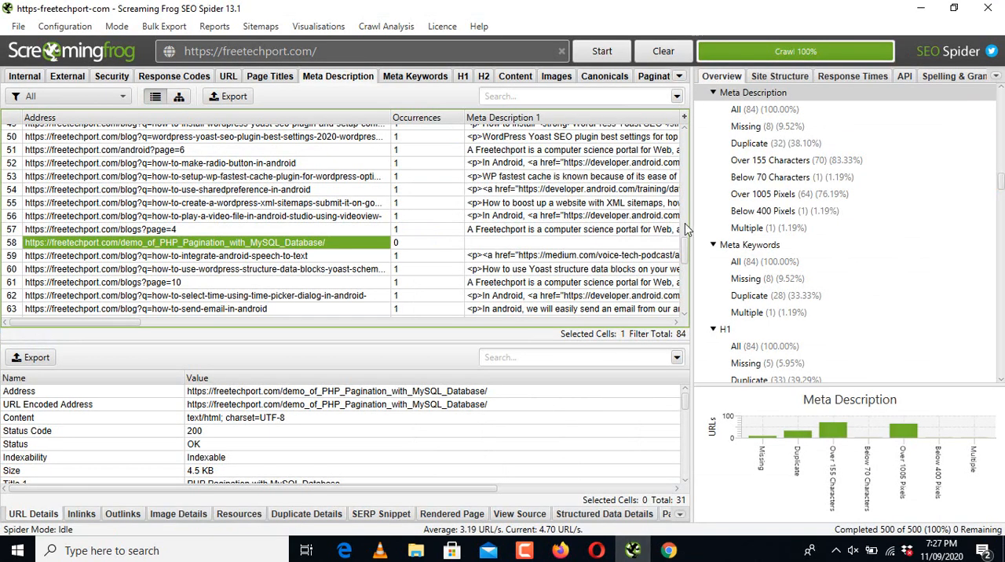
drag(685, 245, 687, 280)
click(491, 213)
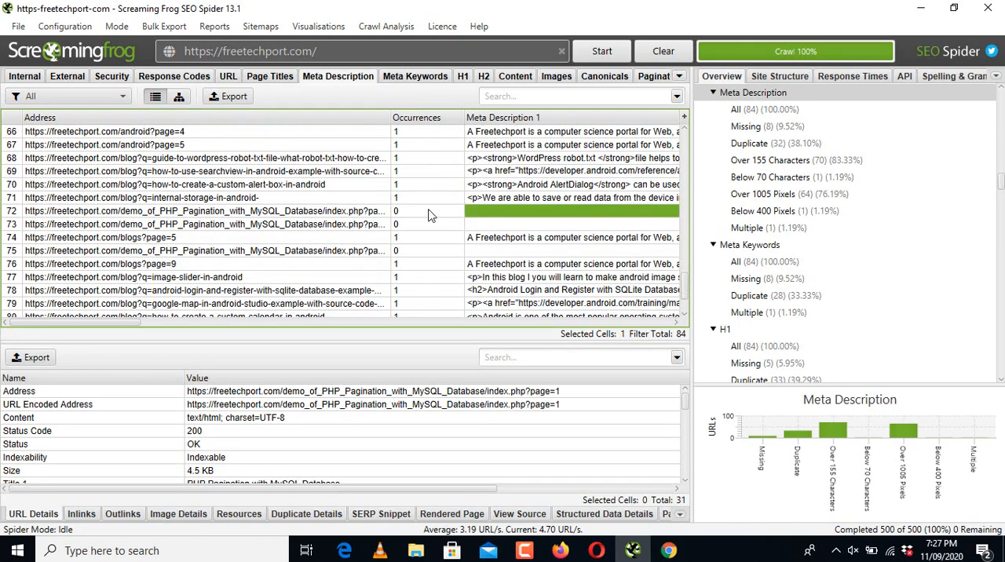
click(374, 211)
right_click(373, 211)
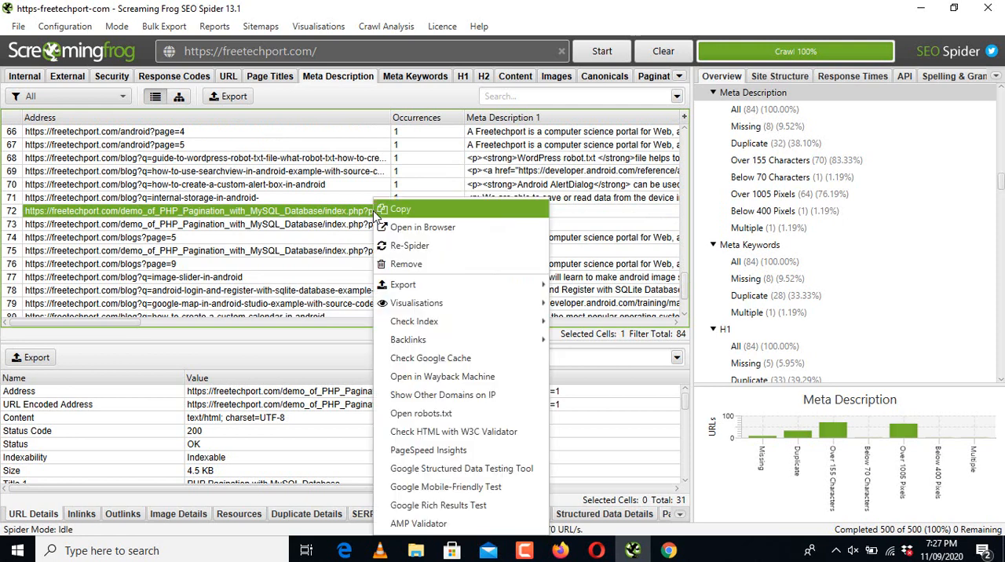
click(405, 214)
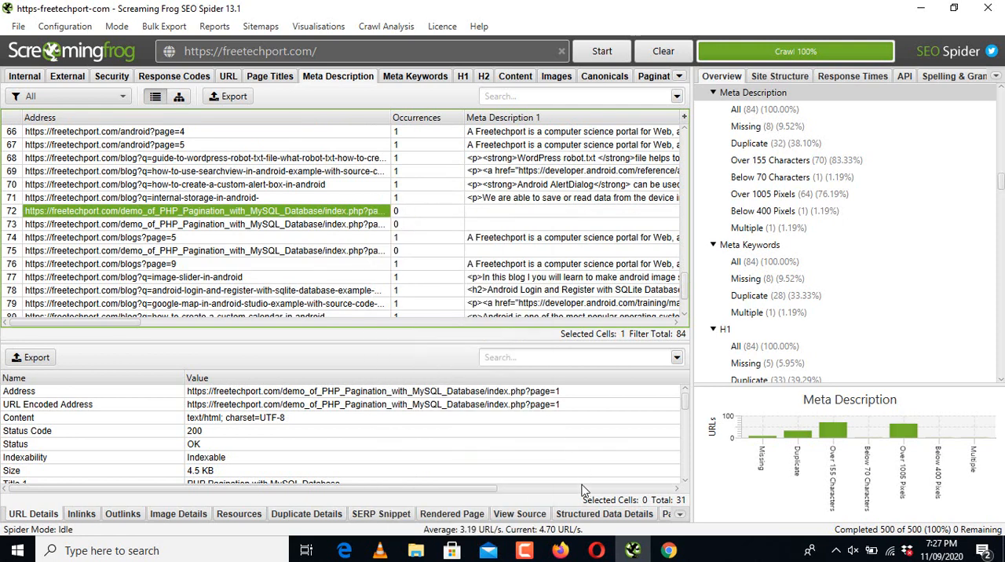
click(669, 550)
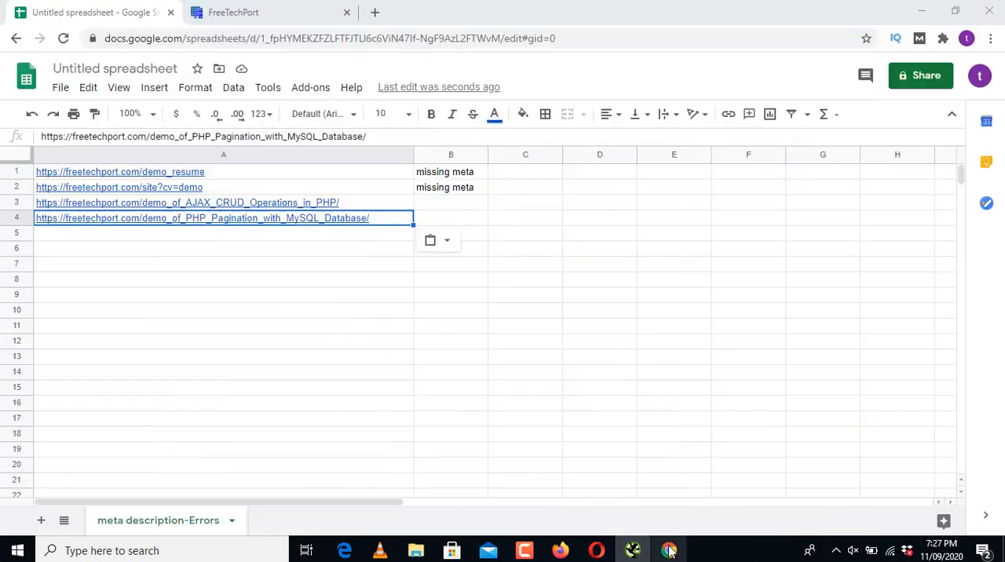
click(136, 237)
key(ctrl+v)
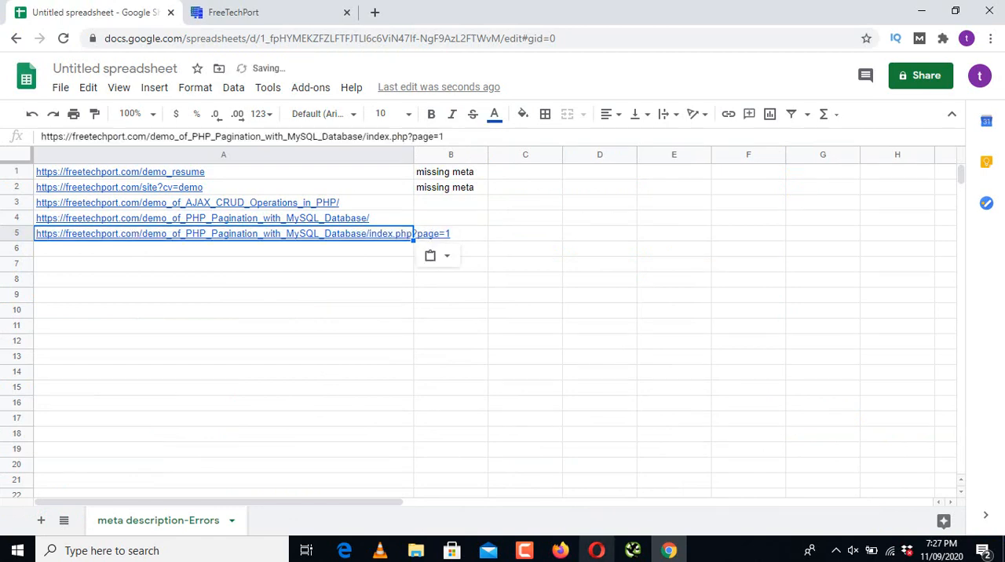
Step: Copy the row 73 address ending in index.php?page=2 from Screaming Frog's Meta Description data into cell A6 of the spreadsheet
click(632, 550)
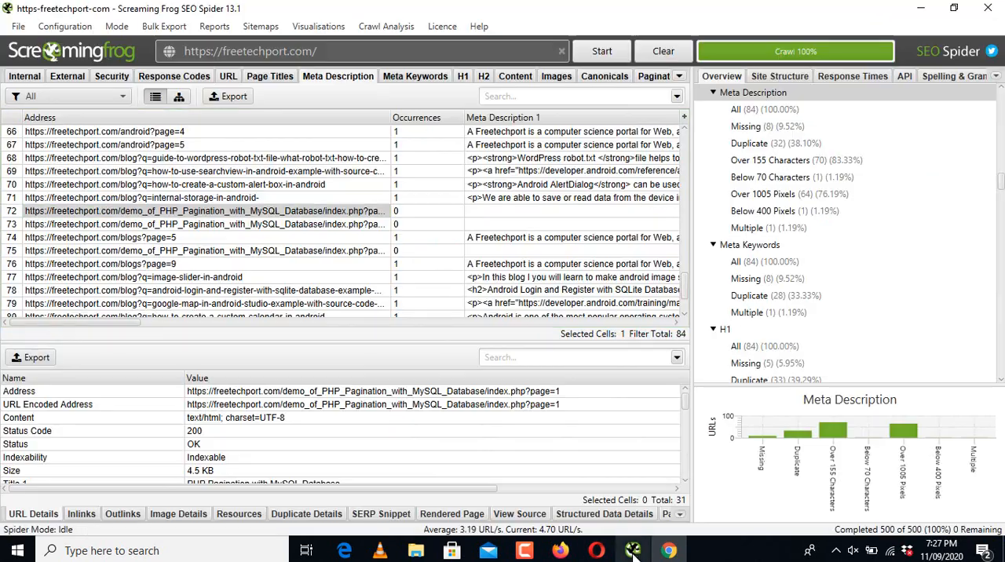
click(297, 225)
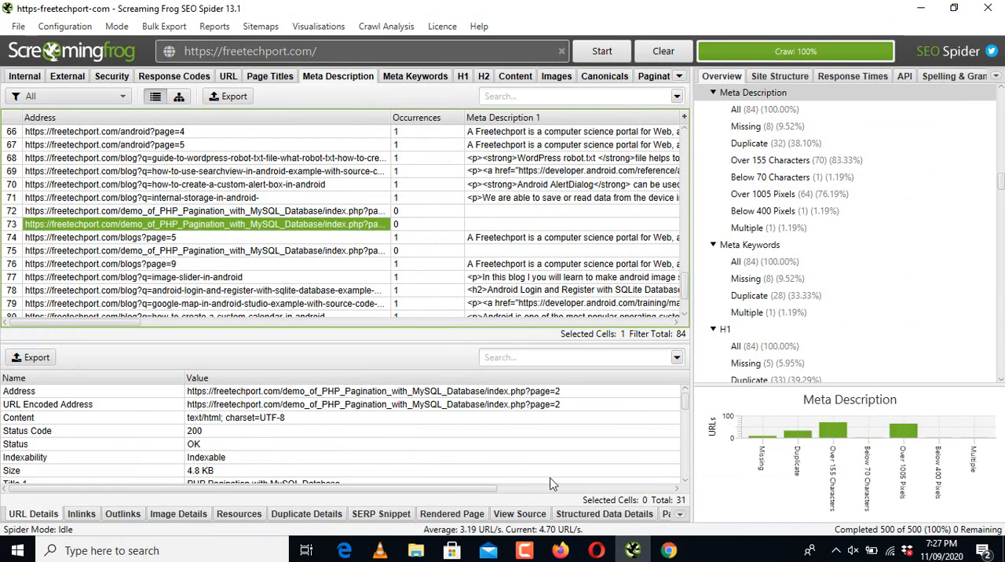
click(669, 551)
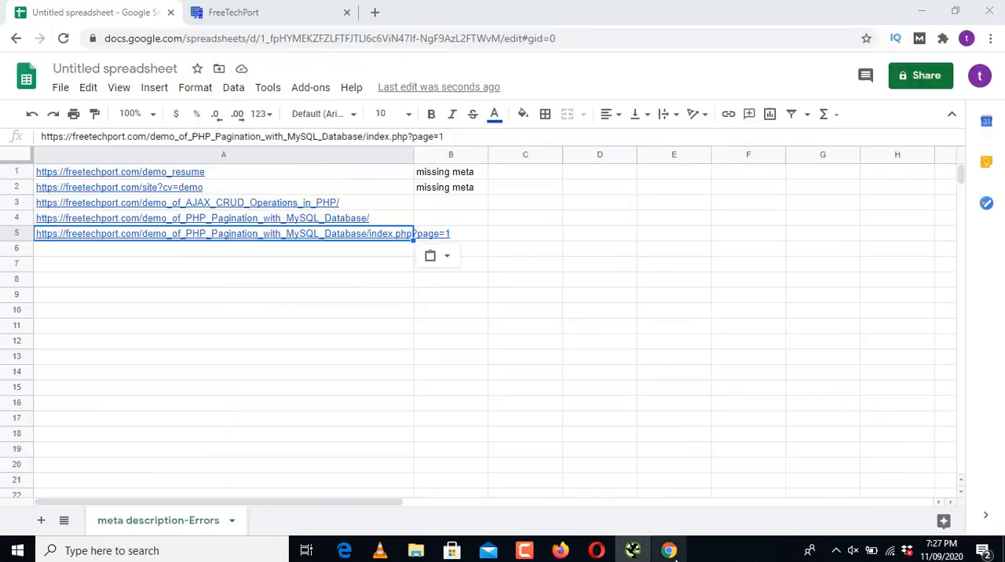
click(302, 253)
key(ctrl+v)
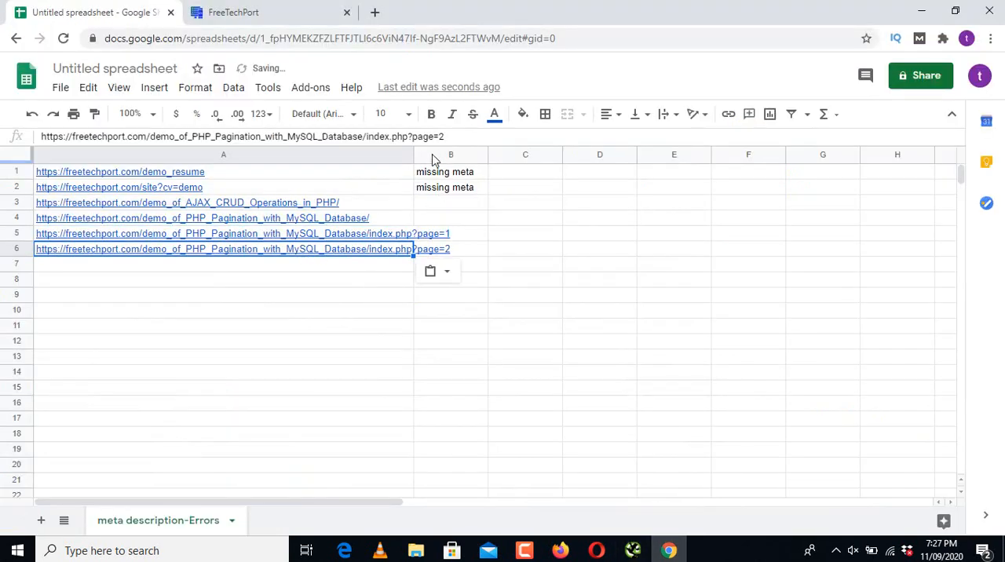
Step: Widen column A to fit the addresses, and copy the row 75 address ending in index.php?page=9 from Screaming Frog into cell A7
drag(413, 155, 485, 155)
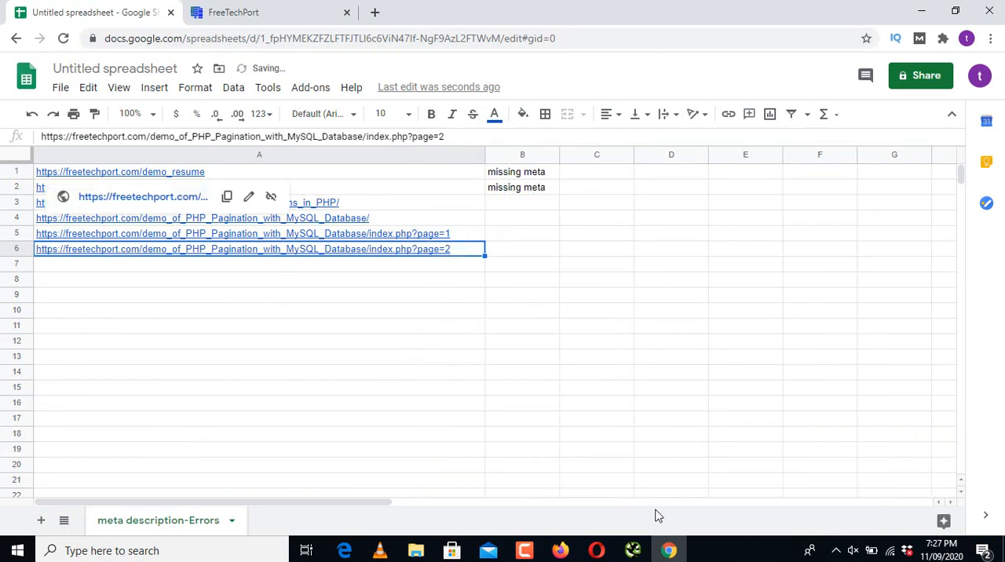
click(633, 550)
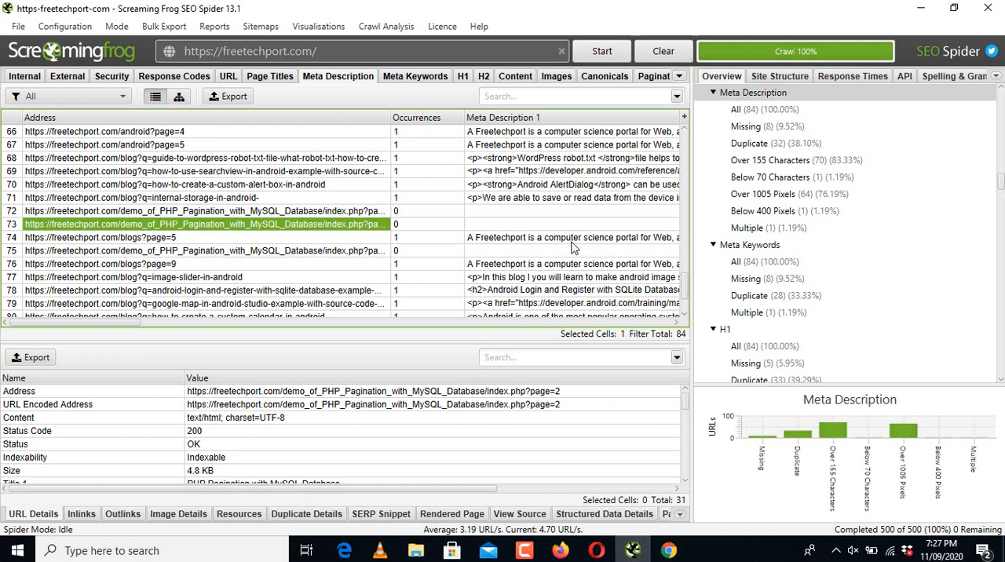
click(548, 251)
click(364, 254)
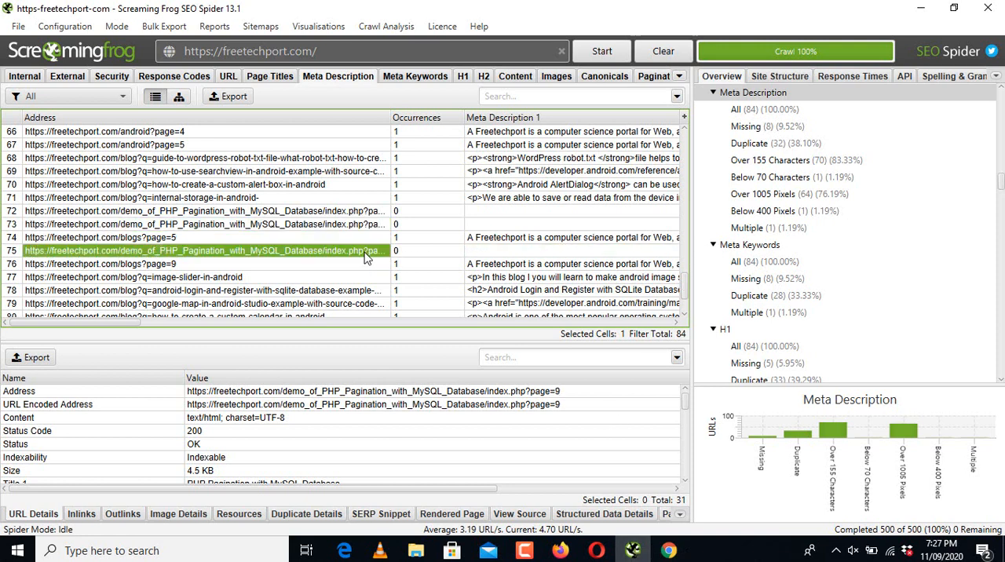
click(669, 550)
click(407, 266)
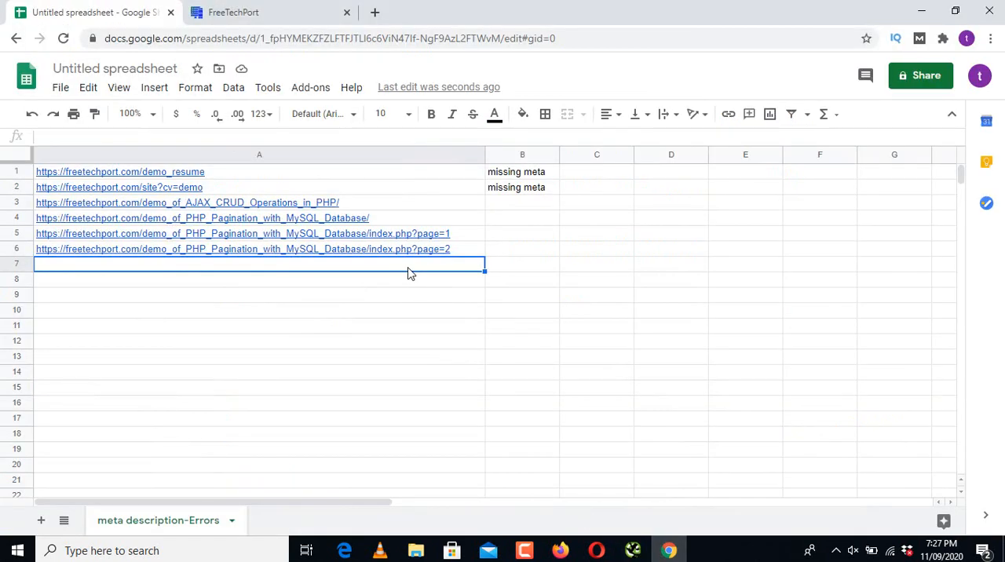
key(ctrl+v)
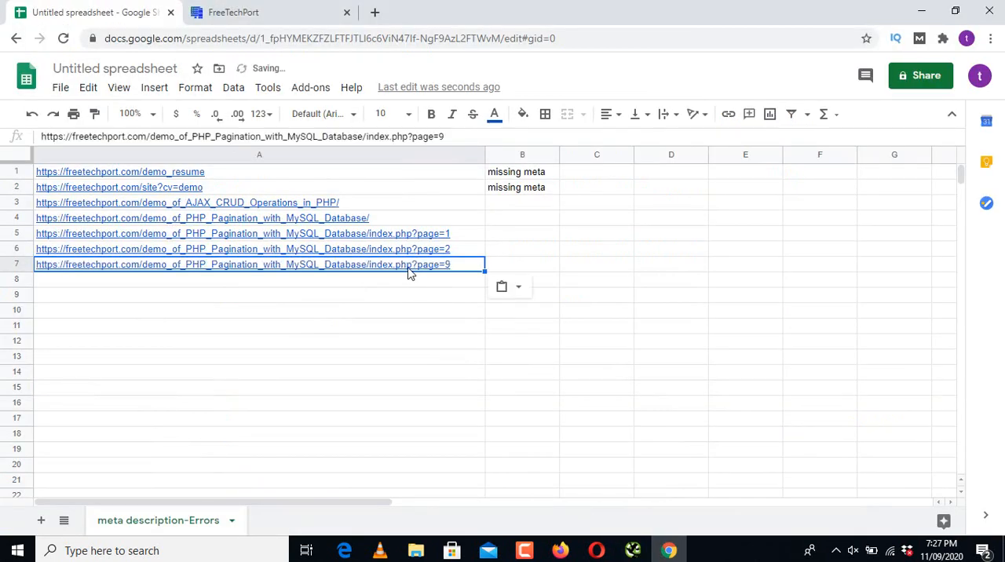
Step: Copy the row 83 address ending in demo_of_PHP_Pagination_with_MySQL_Database/?page=2 from Screaming Frog's Meta Description data into cell A8 of the spreadsheet
click(636, 550)
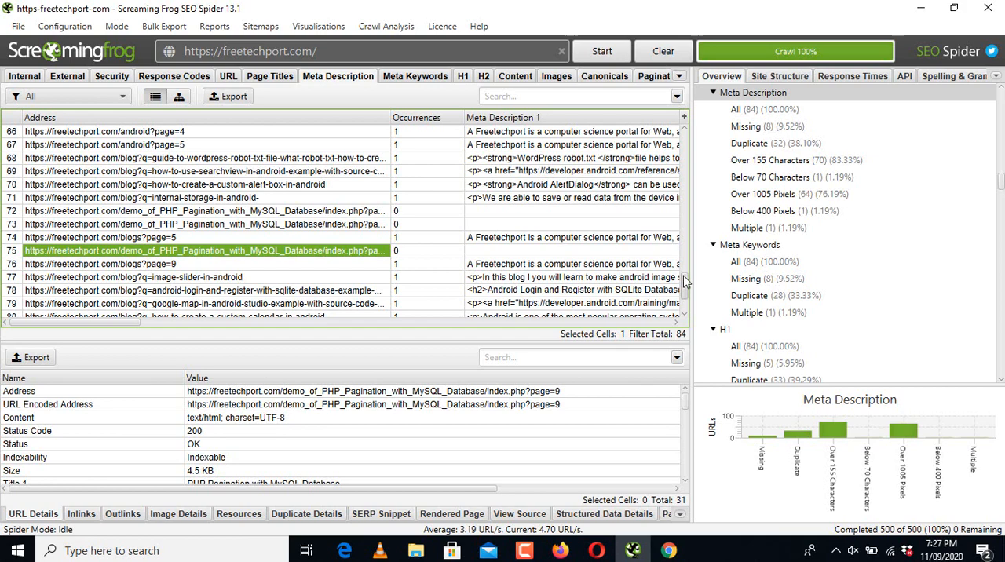
scroll(685, 293, down, 2)
click(502, 296)
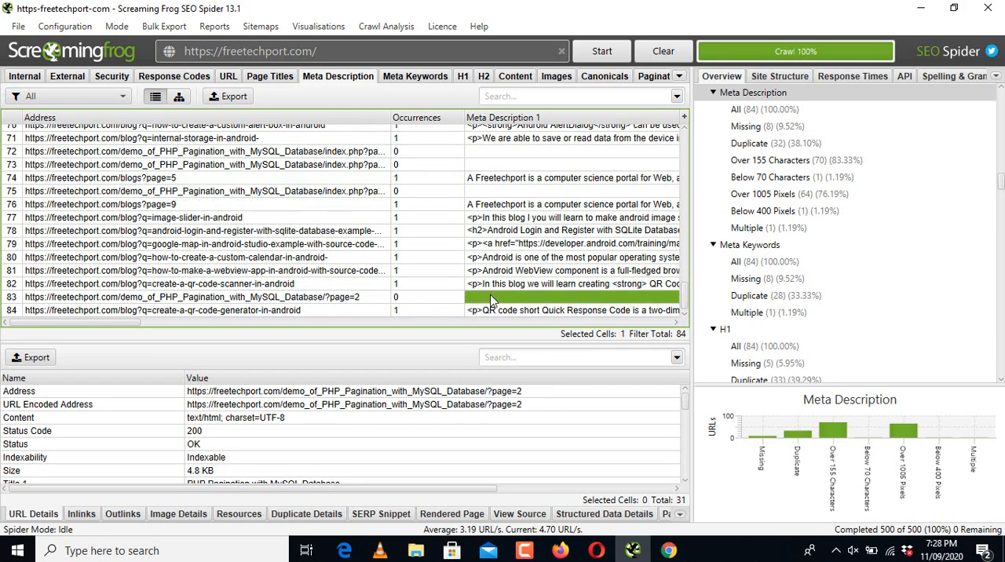
click(358, 298)
right_click(357, 299)
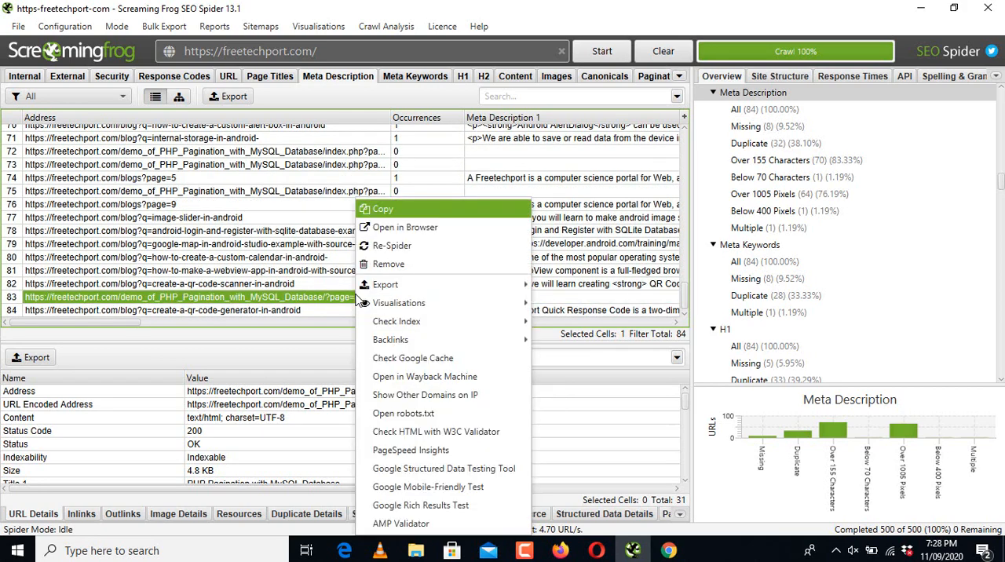
click(395, 210)
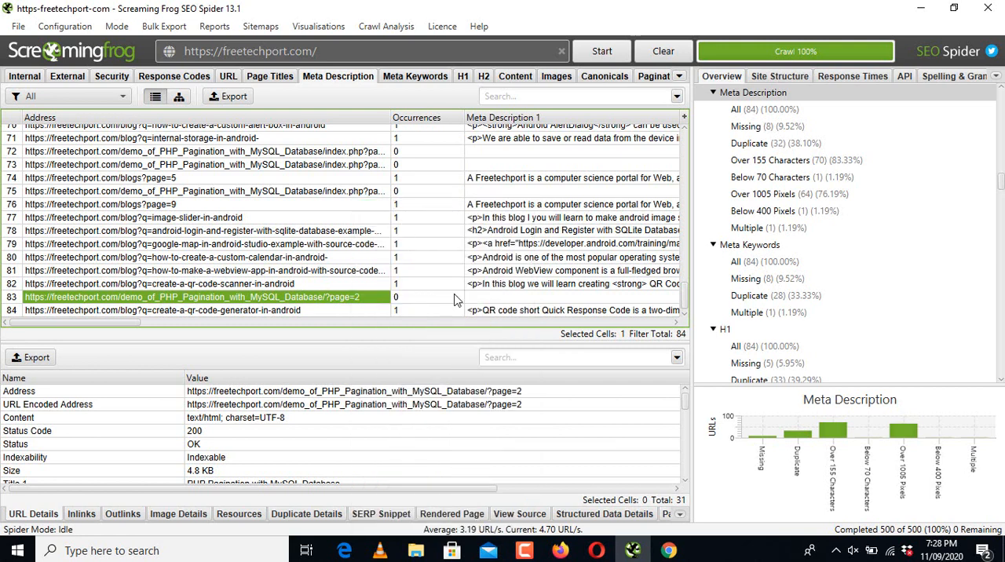
click(669, 551)
click(265, 283)
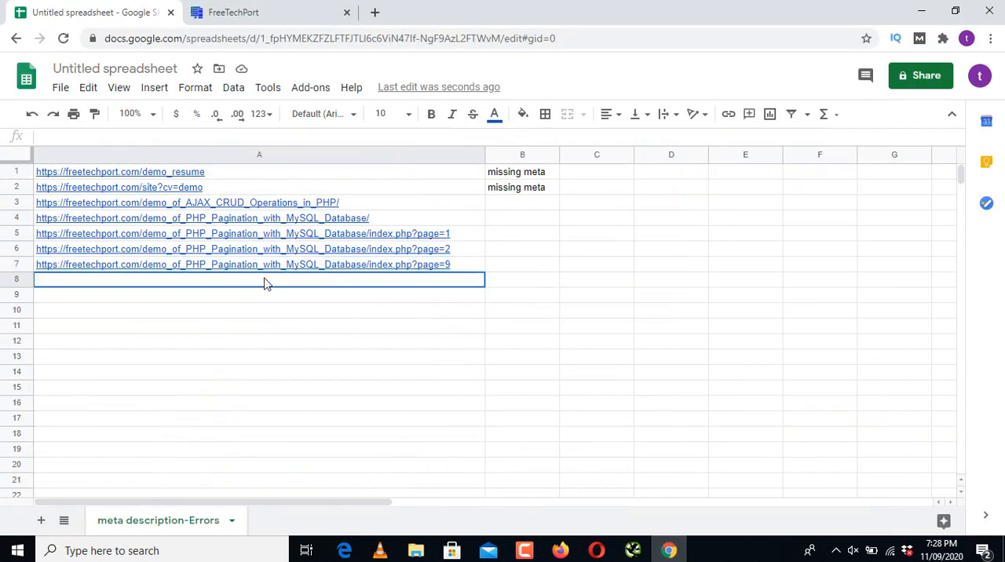
key(ctrl+v)
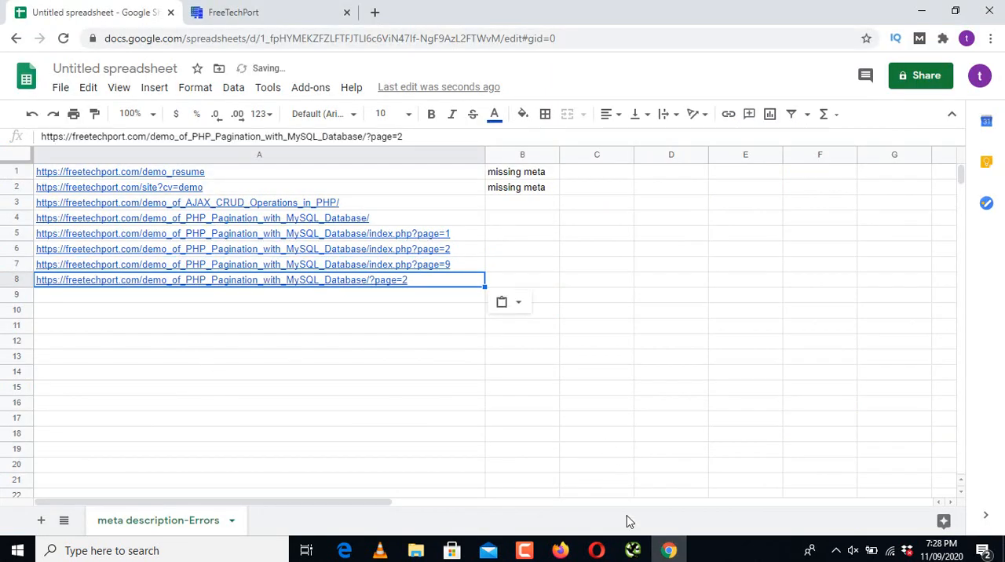
Step: Fill the "missing meta" label from cell B2 down through B8
click(519, 204)
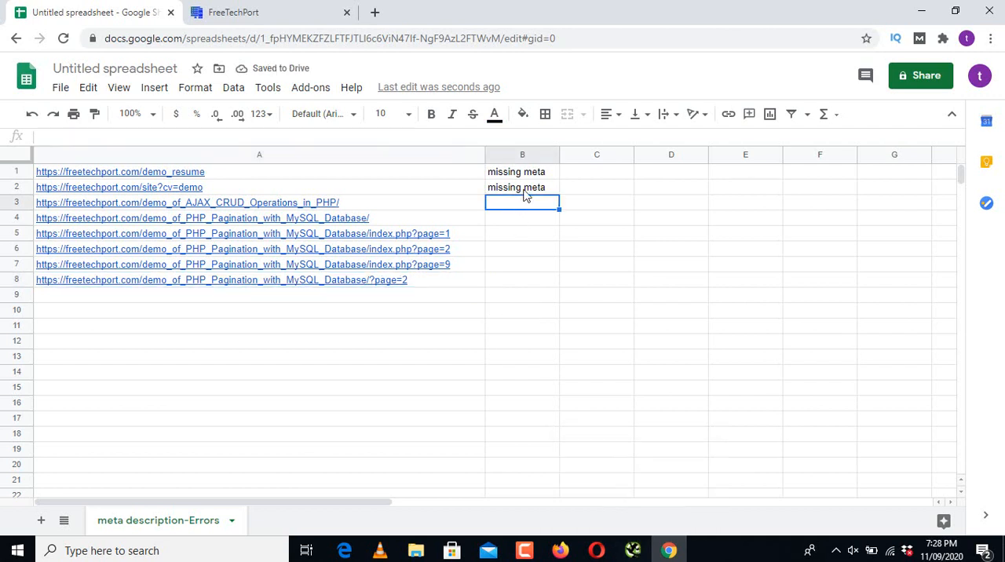
click(527, 193)
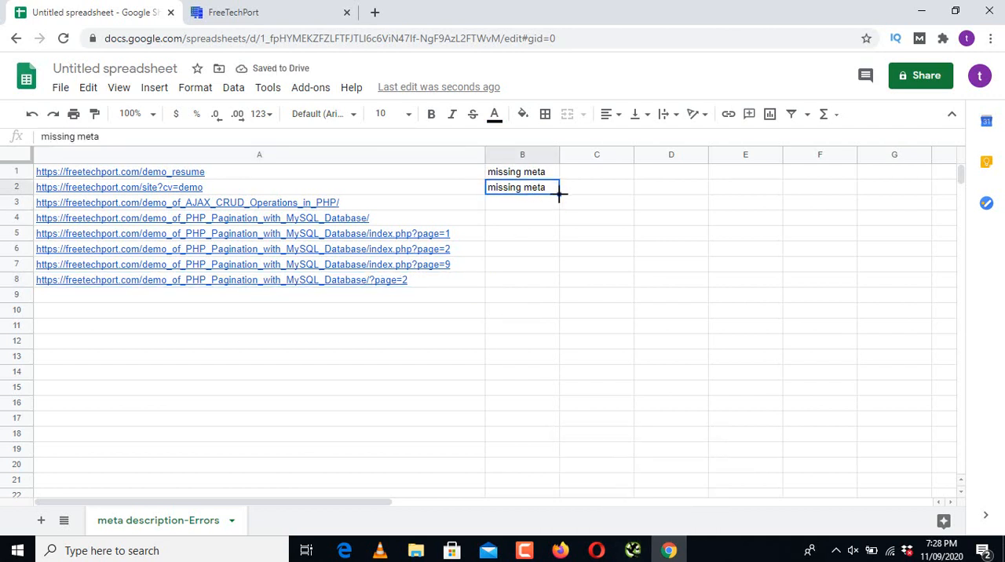
drag(559, 193, 562, 288)
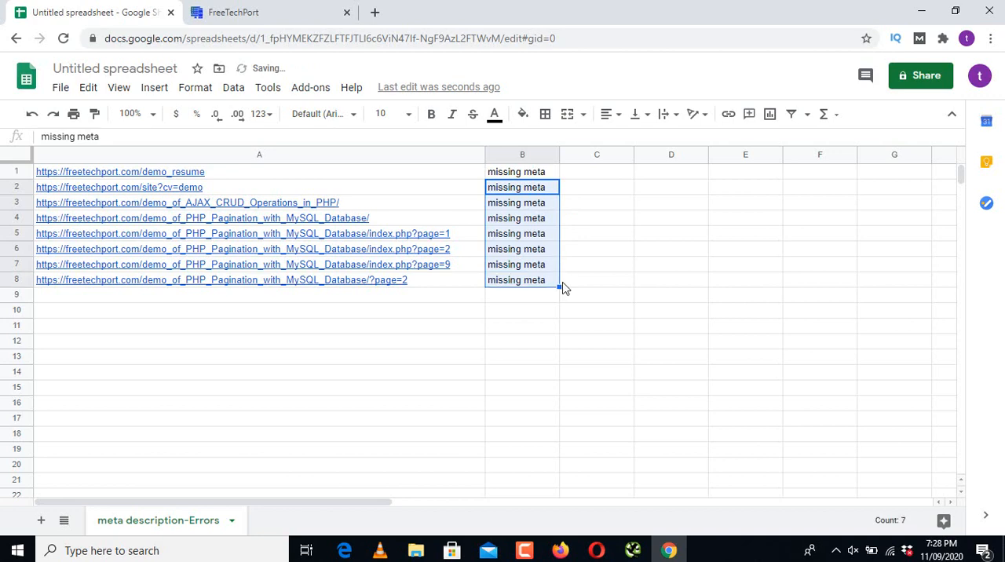
click(620, 363)
click(633, 551)
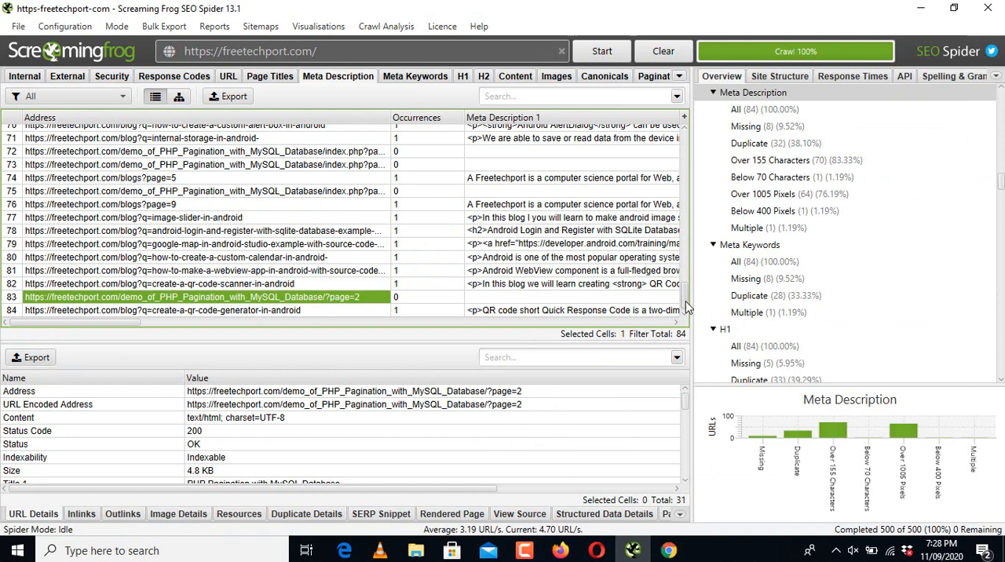
click(396, 78)
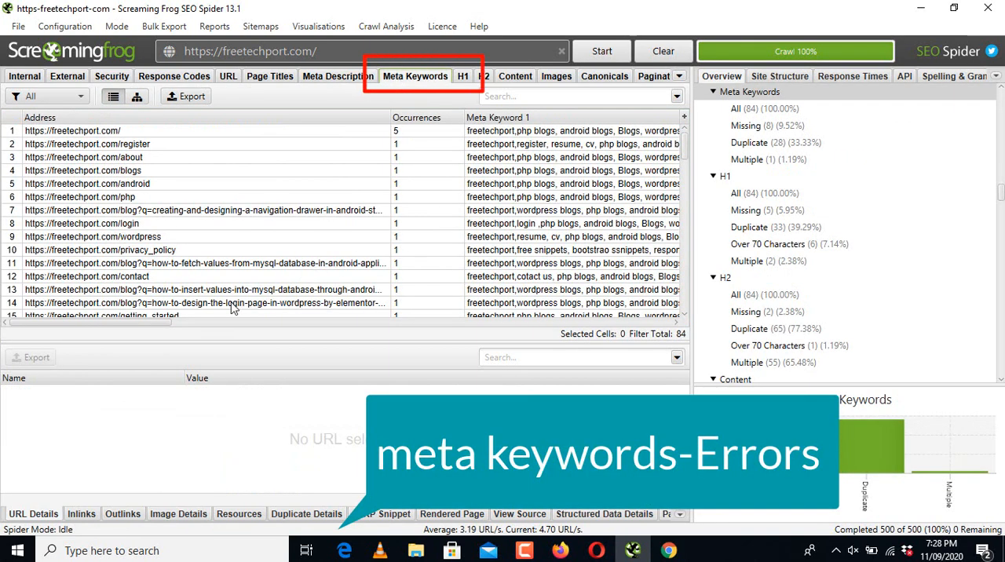
click(82, 323)
drag(84, 328, 135, 328)
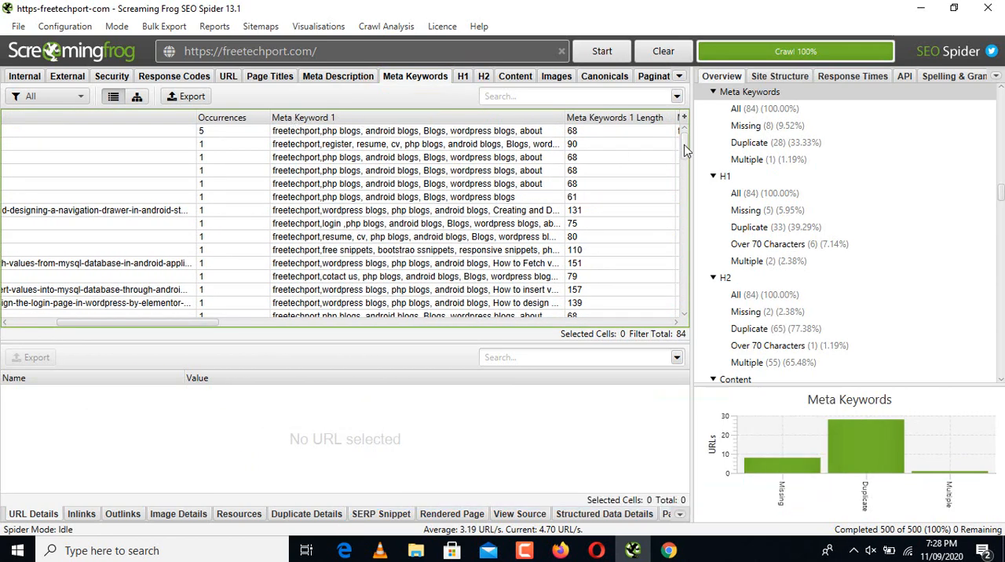
drag(686, 148, 685, 169)
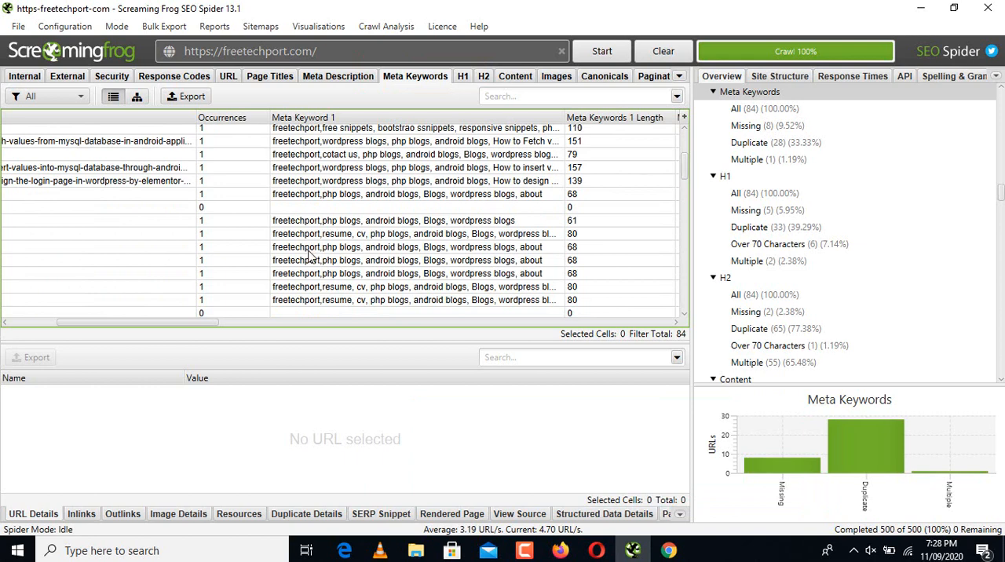
click(349, 209)
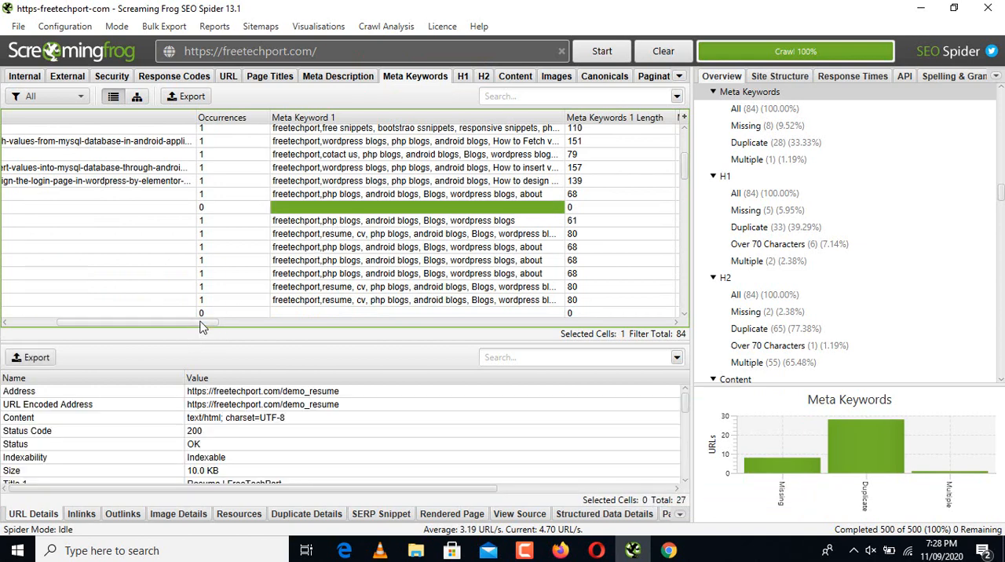
drag(198, 322, 165, 327)
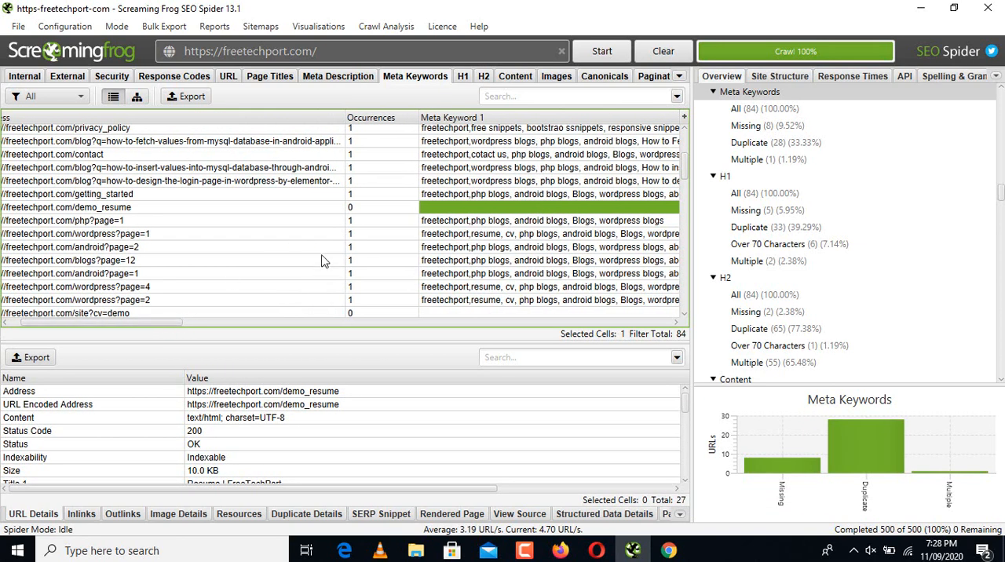
click(288, 208)
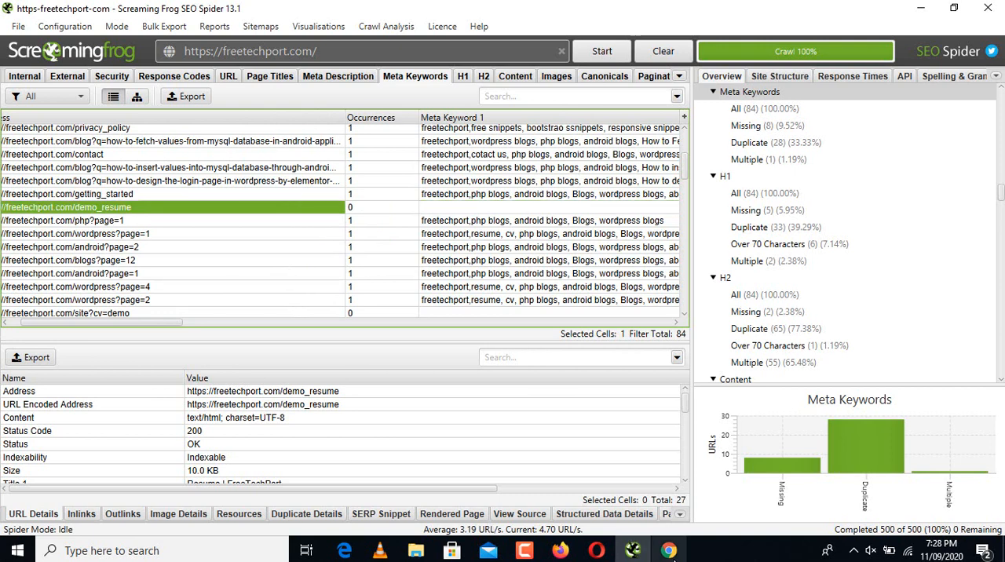
Step: Add a new sheet to the Google Sheets spreadsheet and name it "meta keywords-error"
click(669, 550)
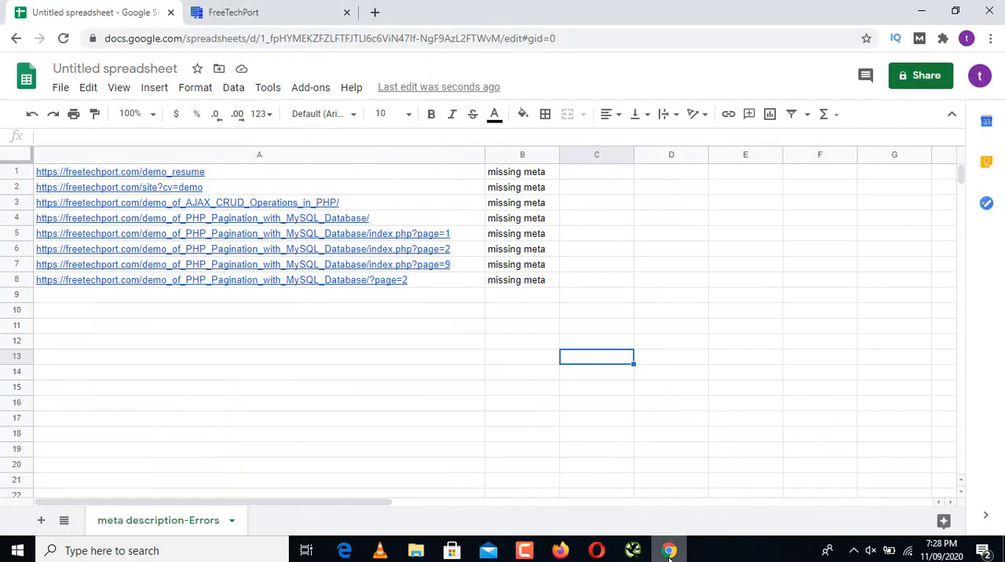
click(39, 524)
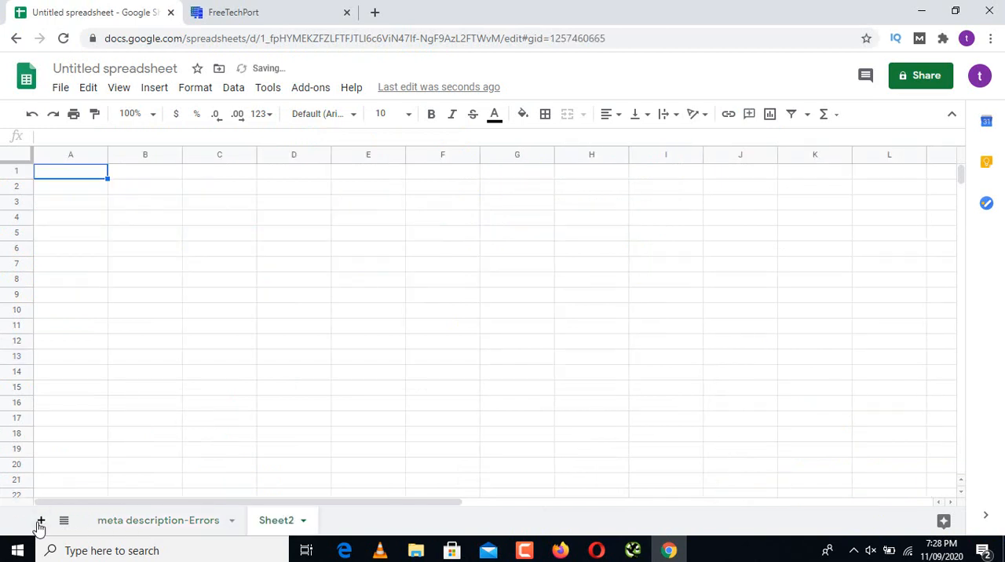
double_click(281, 521)
text(m)
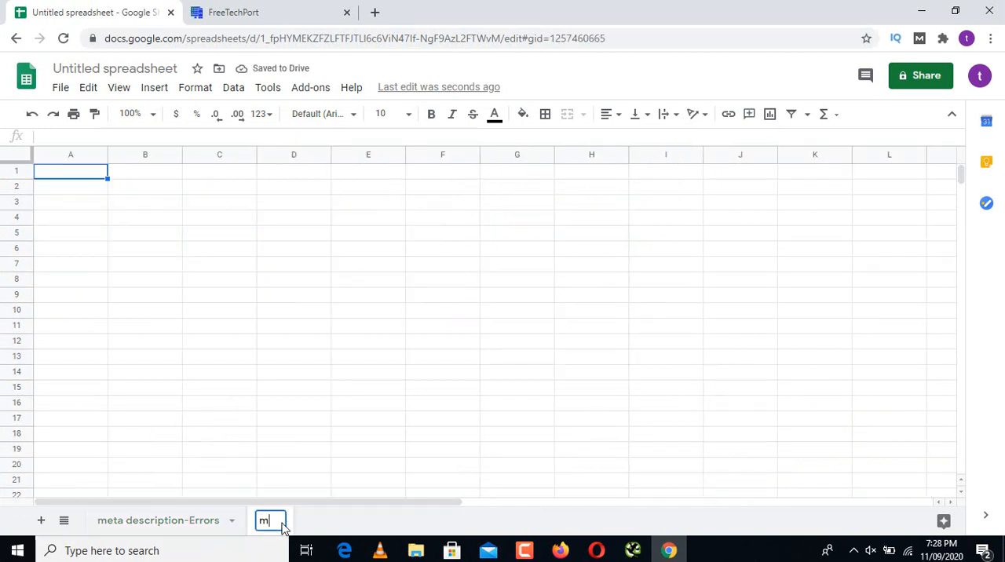
text(eta keyw)
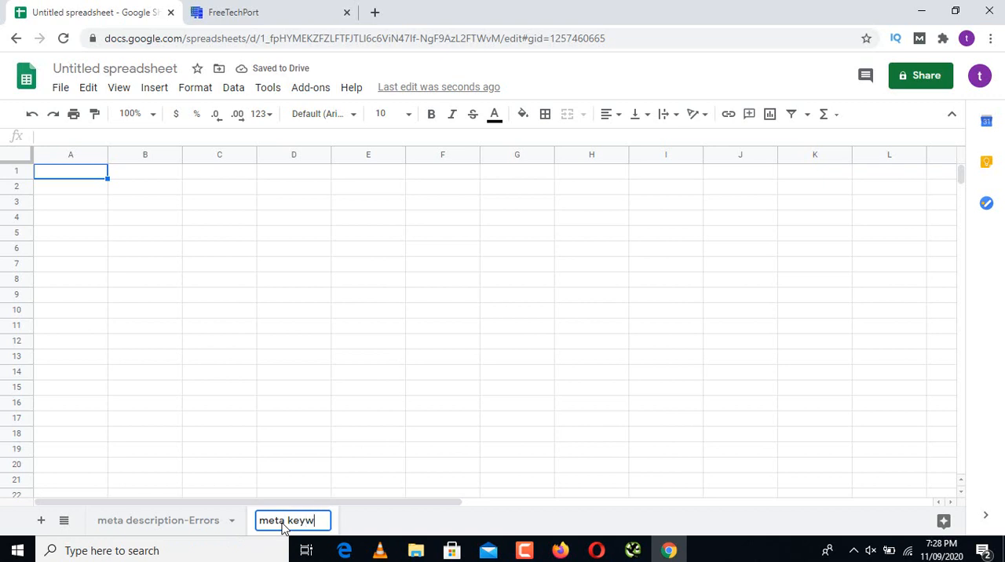
text(ords-)
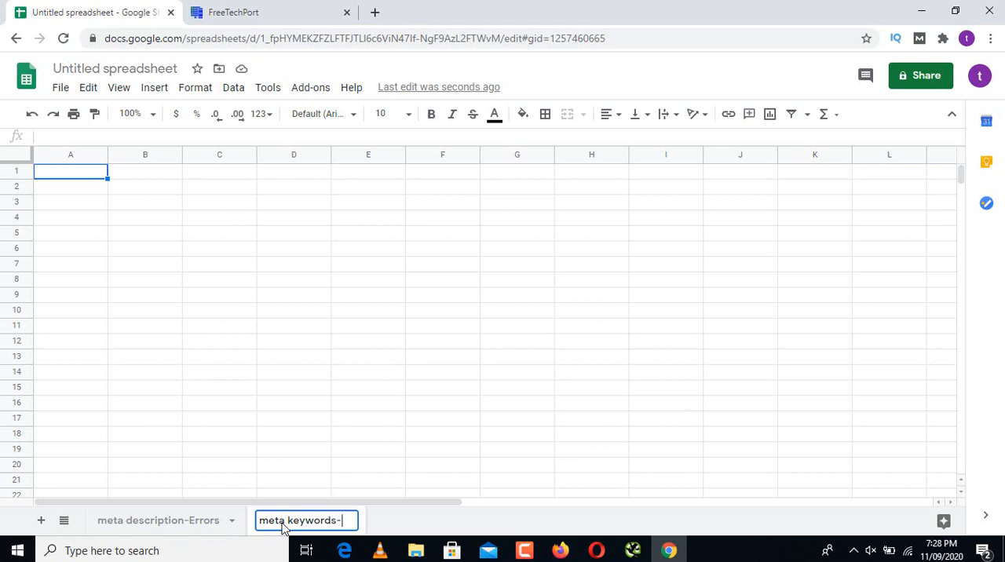
text(error)
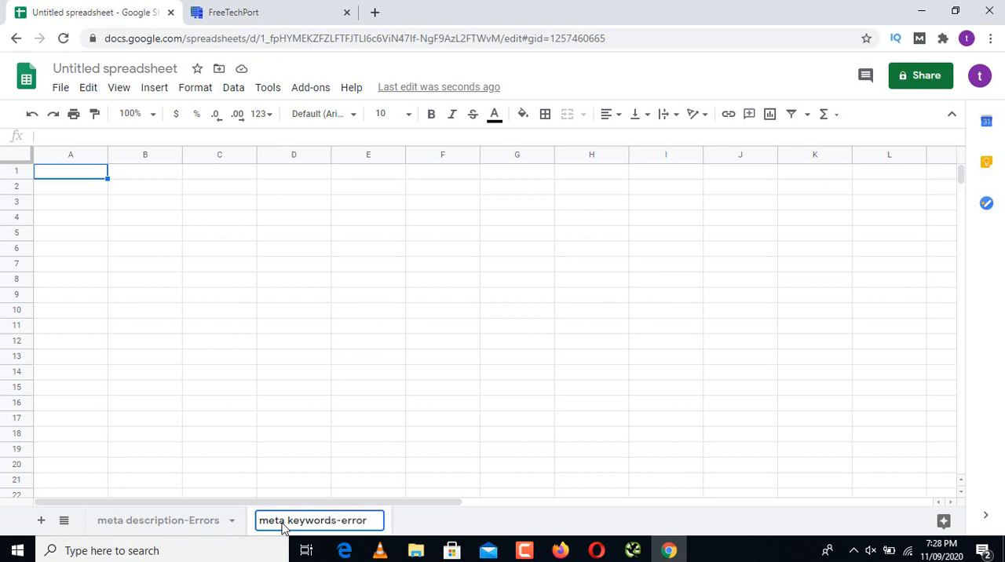
key(Return)
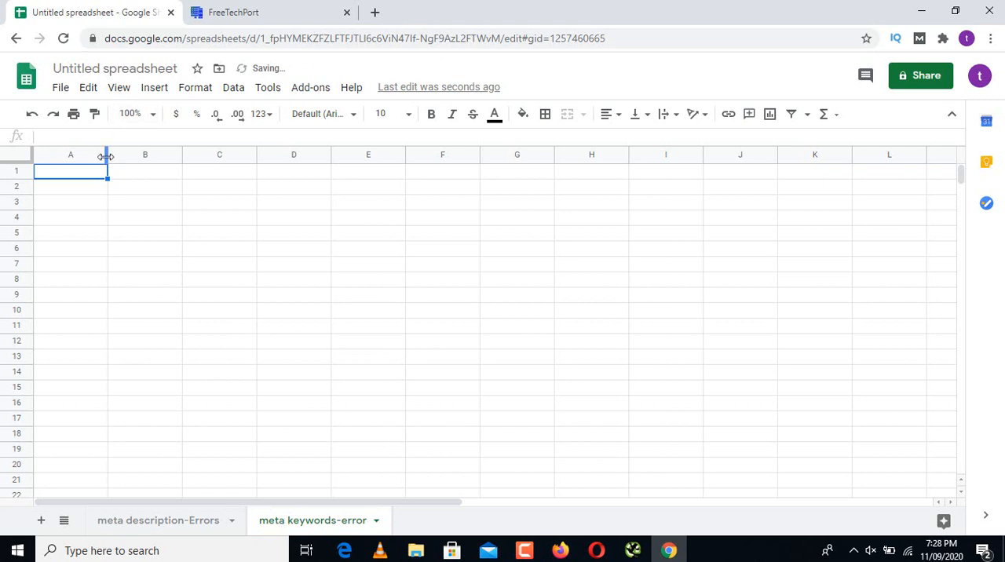
Step: Widen column A of the meta keywords-error sheet and paste the copied demo_resume address into cell A1
drag(108, 155, 327, 185)
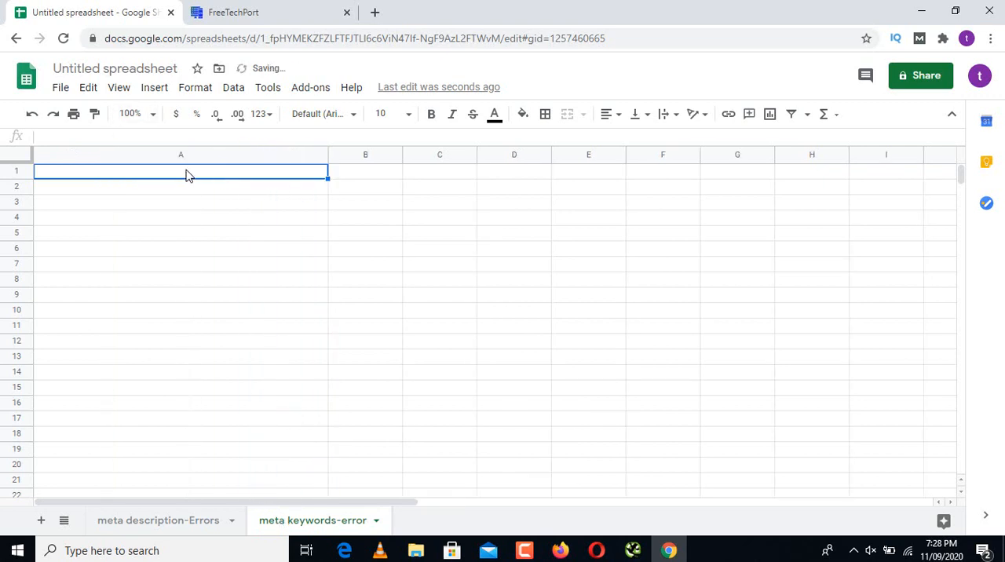
click(186, 178)
text(https://freetechport.com/demo_resume)
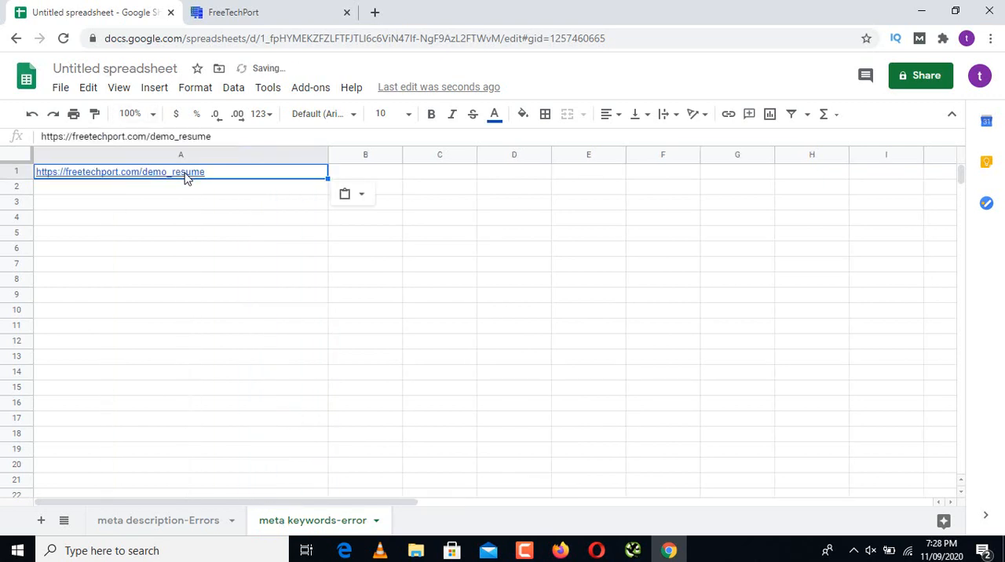
Step: Enter "missing keywords" in cell B1 beside the demo_resume address
click(374, 174)
text(mis)
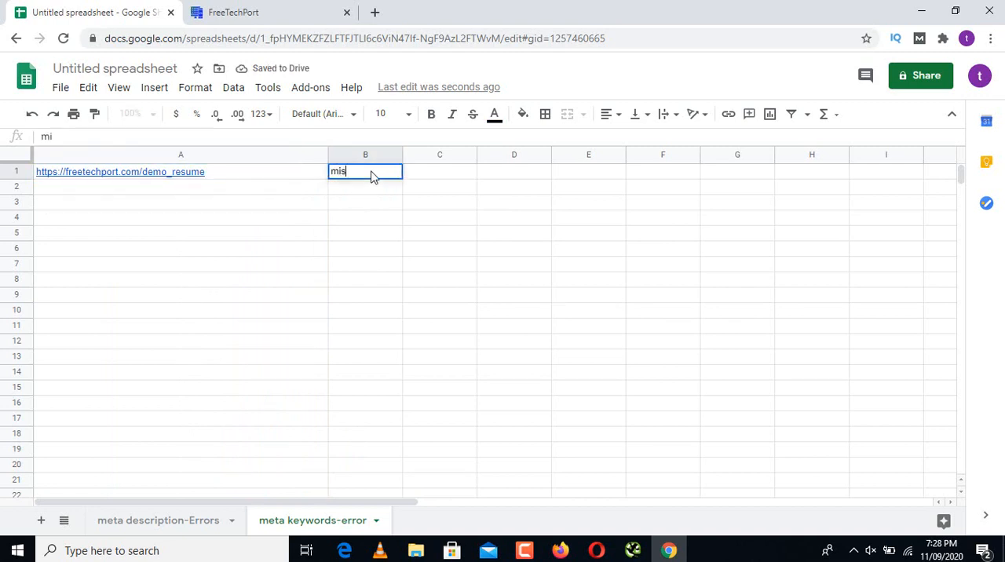
text(sing keywords)
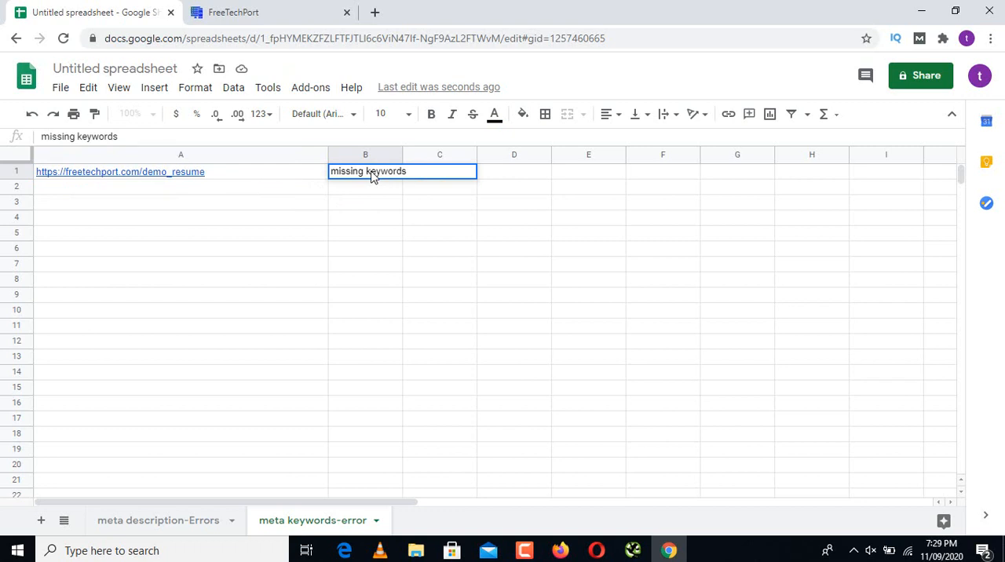
Step: Rename the untitled spreadsheet as "ON-page SEO"
click(136, 68)
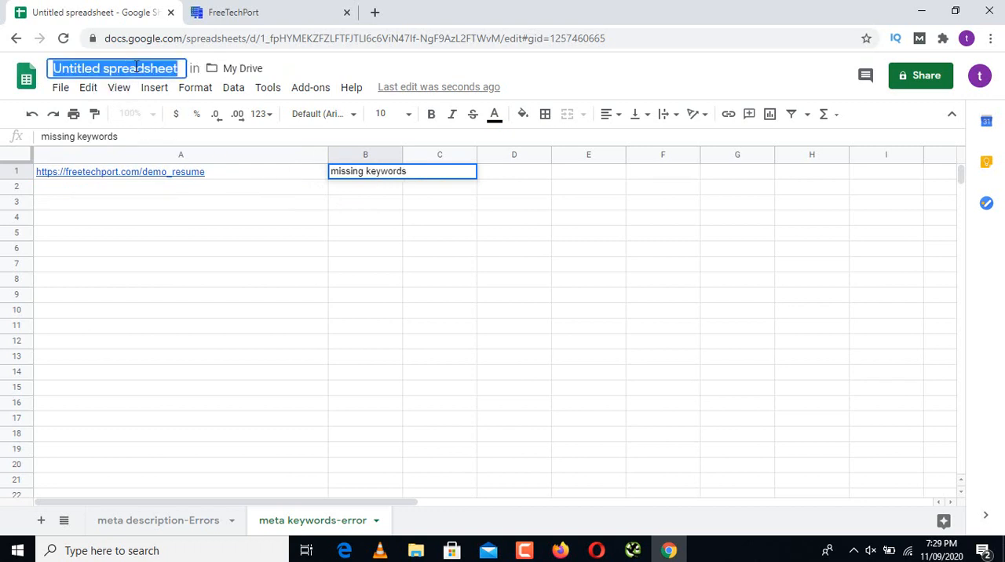
text(S)
key(BackSpace)
text(O)
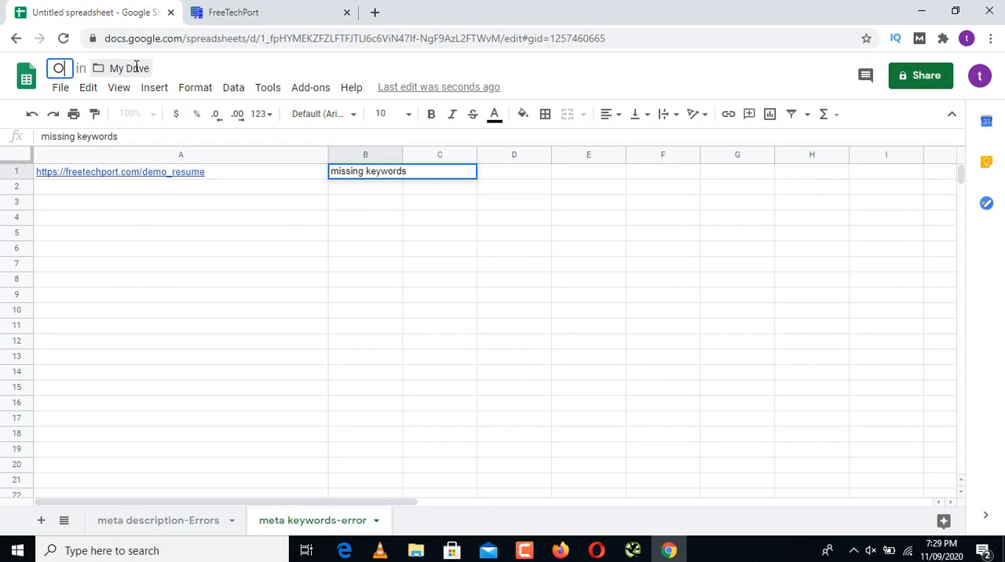
text(N-pa)
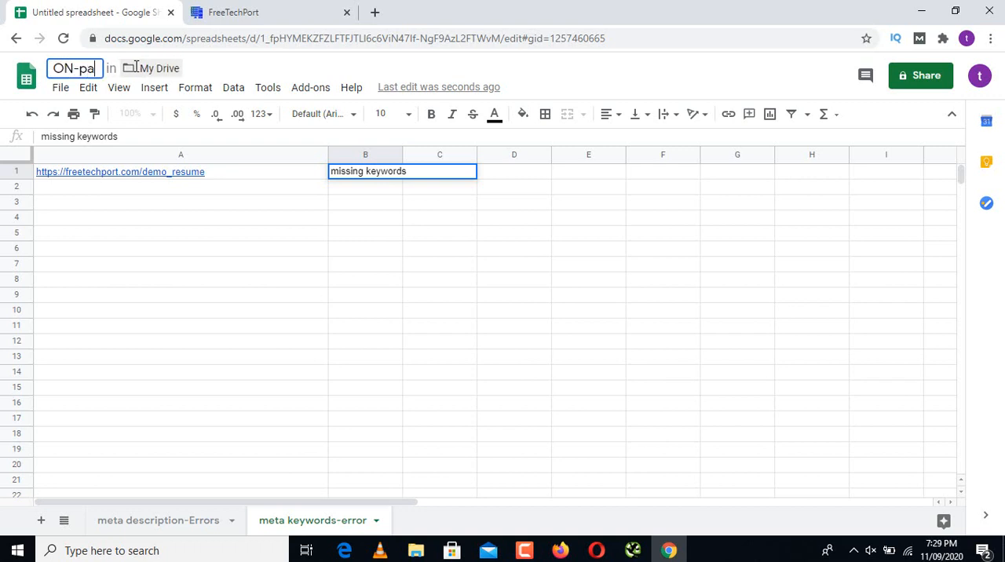
key(BackSpace)
text(age )
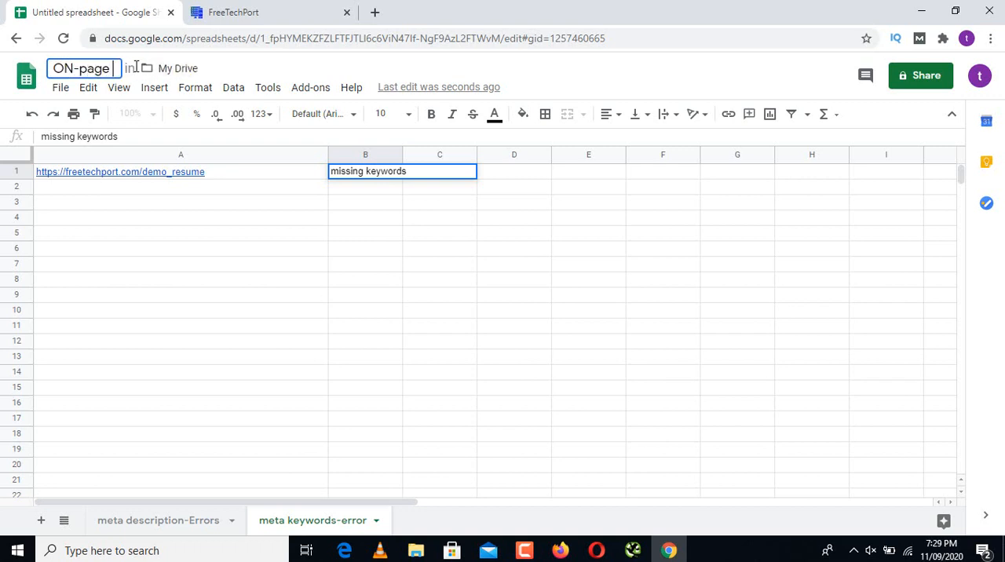
text(Se)
key(BackSpace)
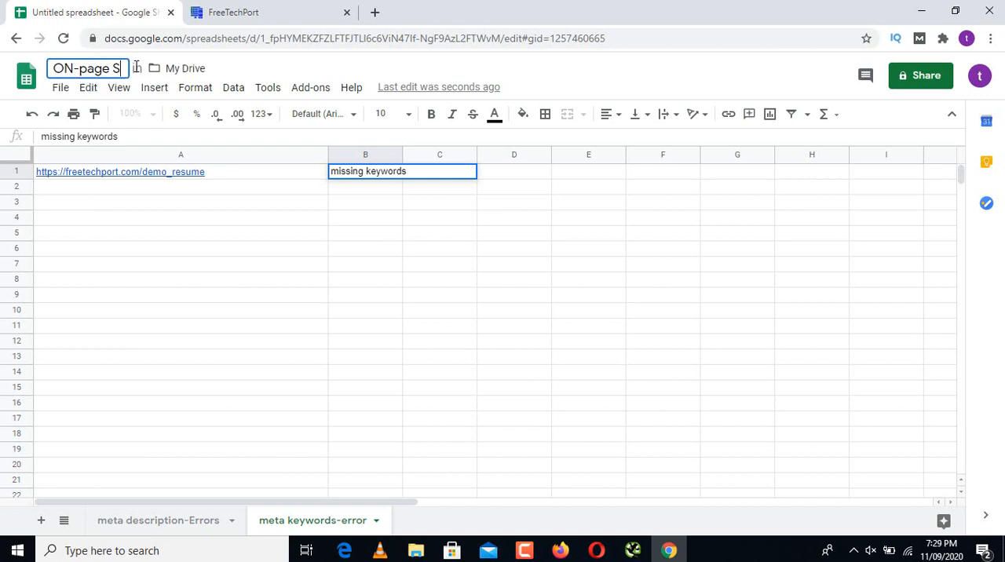
text(EO)
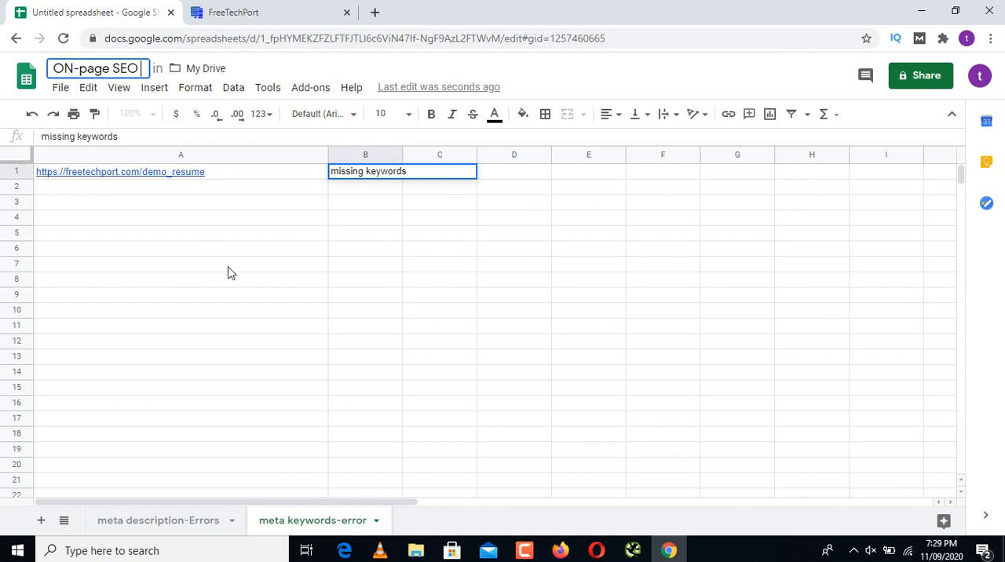
click(161, 192)
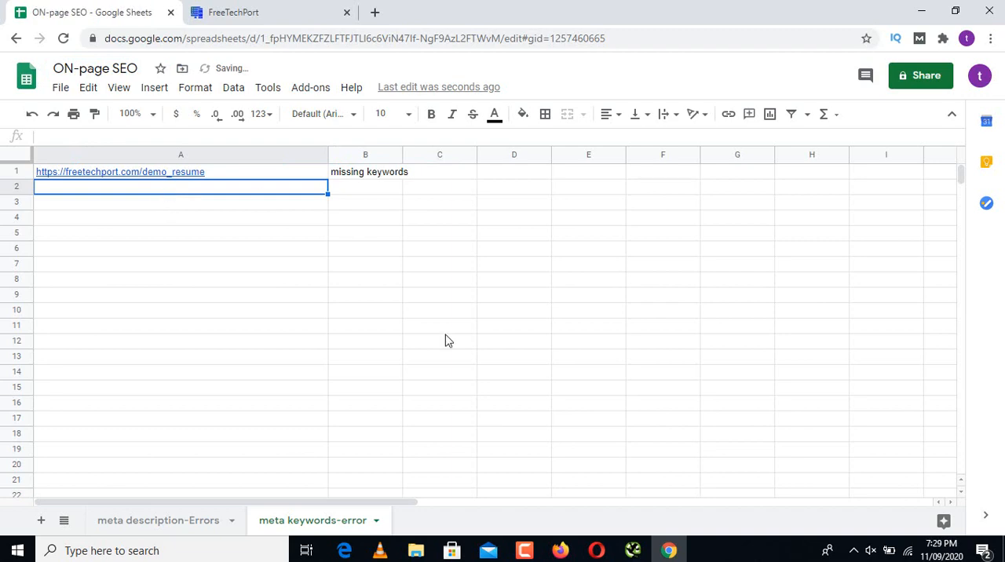
click(633, 549)
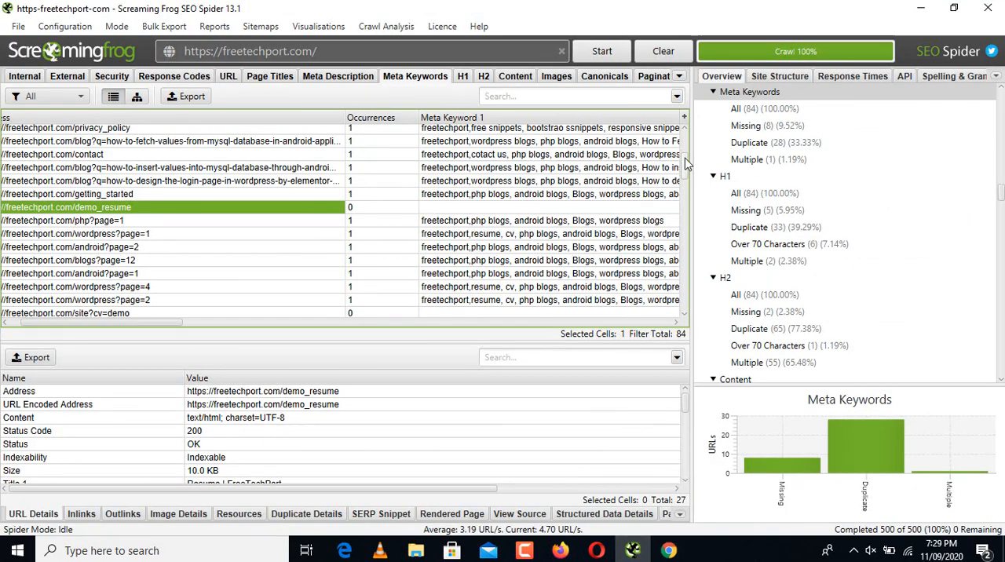
drag(684, 159, 684, 176)
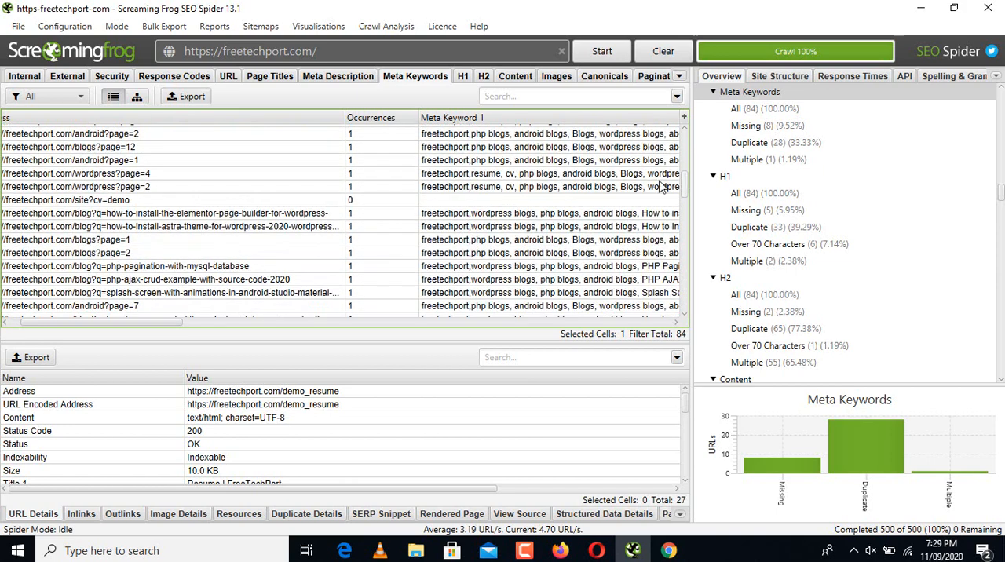
click(434, 203)
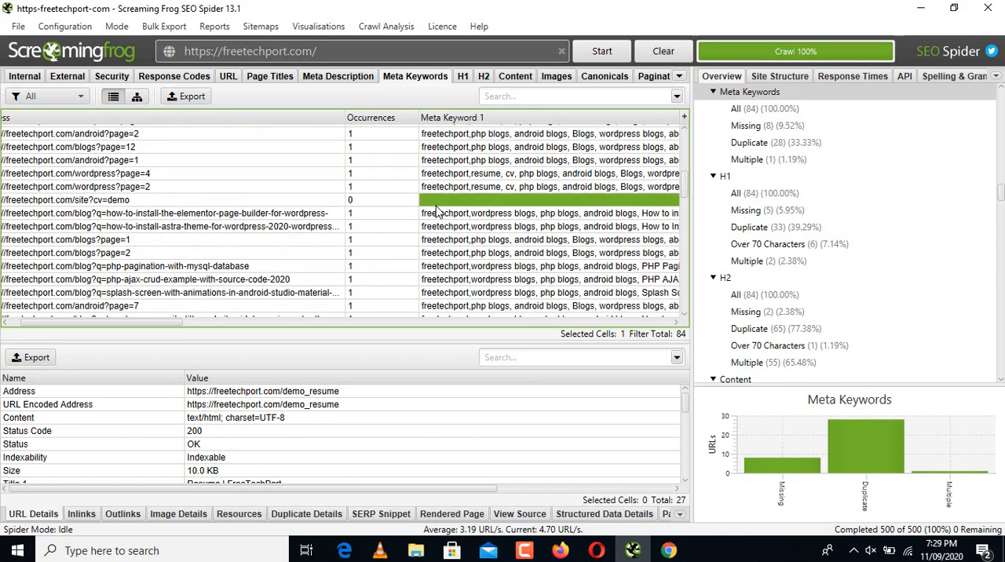
click(322, 203)
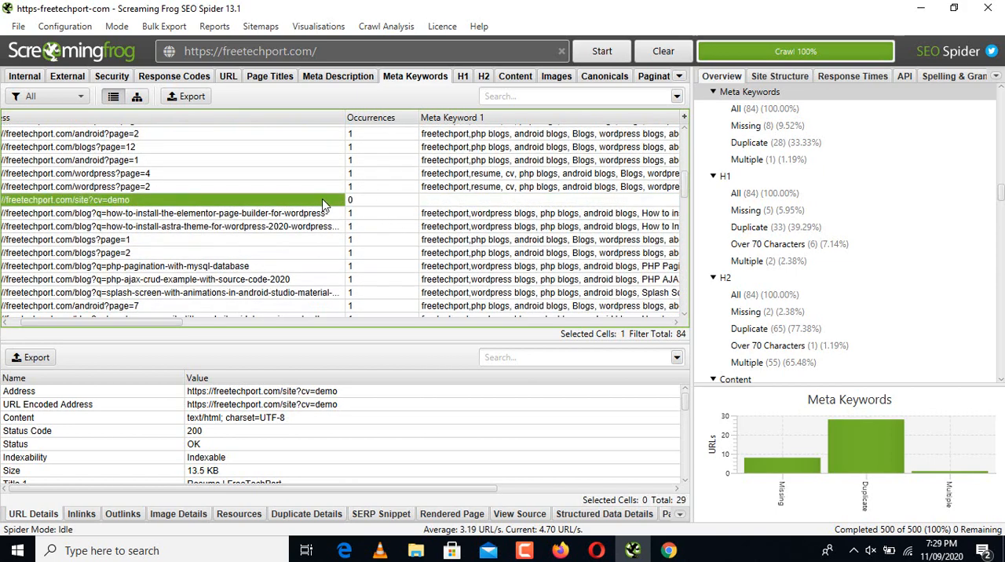
click(669, 550)
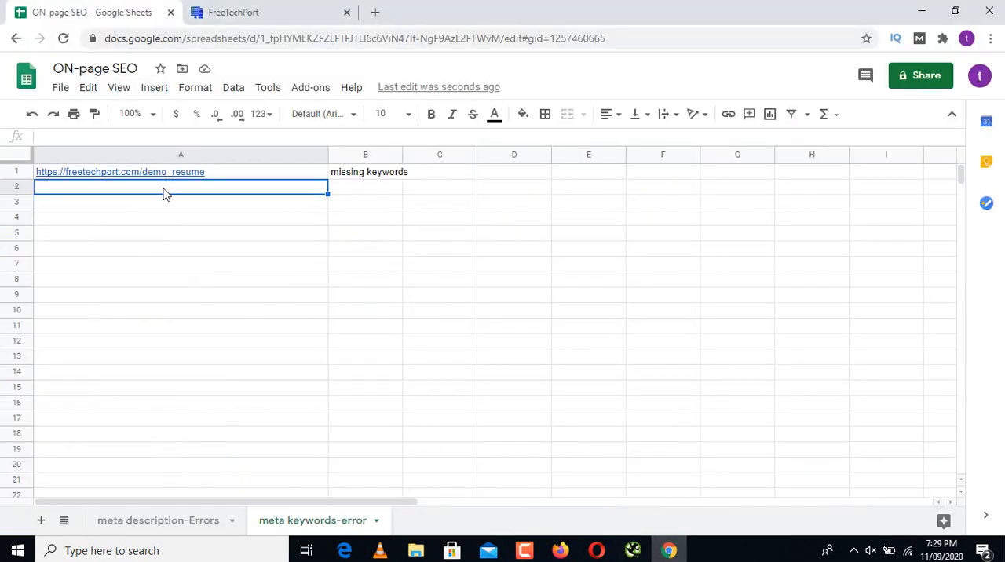
text(https://freetechport.com/site?cv=demo)
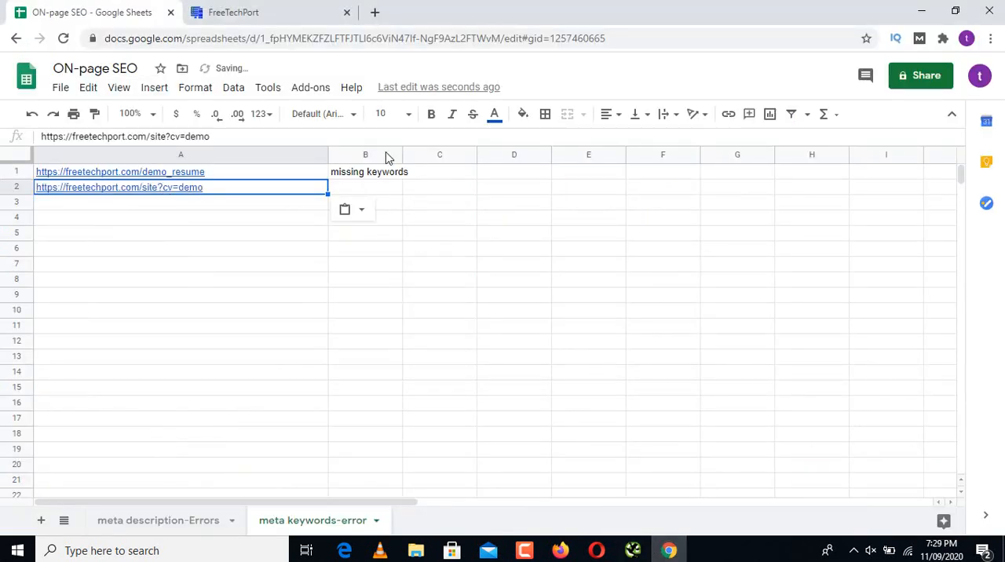
Step: Widen column B and fill "missing keywords" from cell B1 into cell B2
drag(402, 154, 444, 189)
click(402, 176)
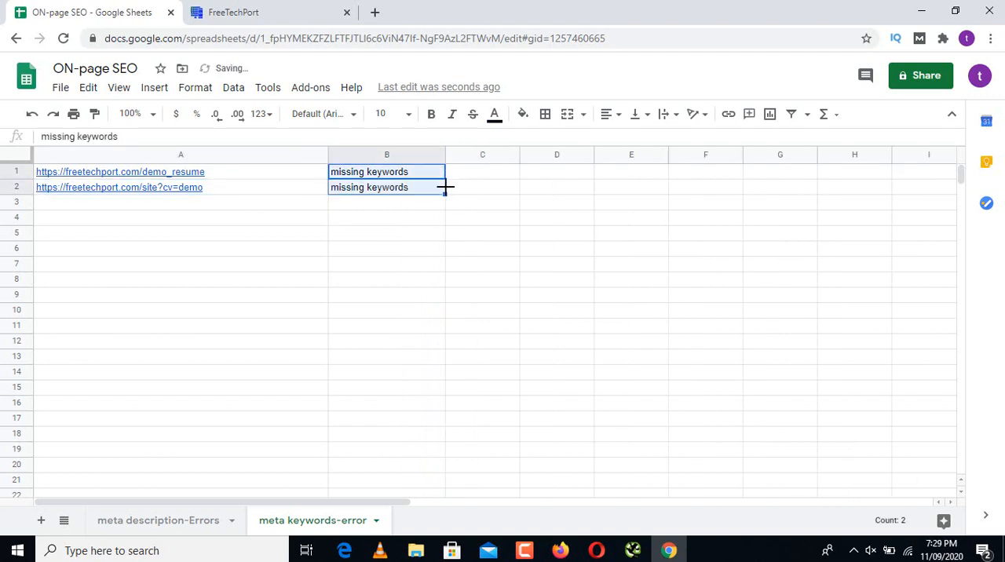
Step: Copy the address of the keyword-less page demo_of_AJAX_CRUD_Operations_in_PHP from Screaming Frog into cell A3 of the Google Sheets error list
click(635, 550)
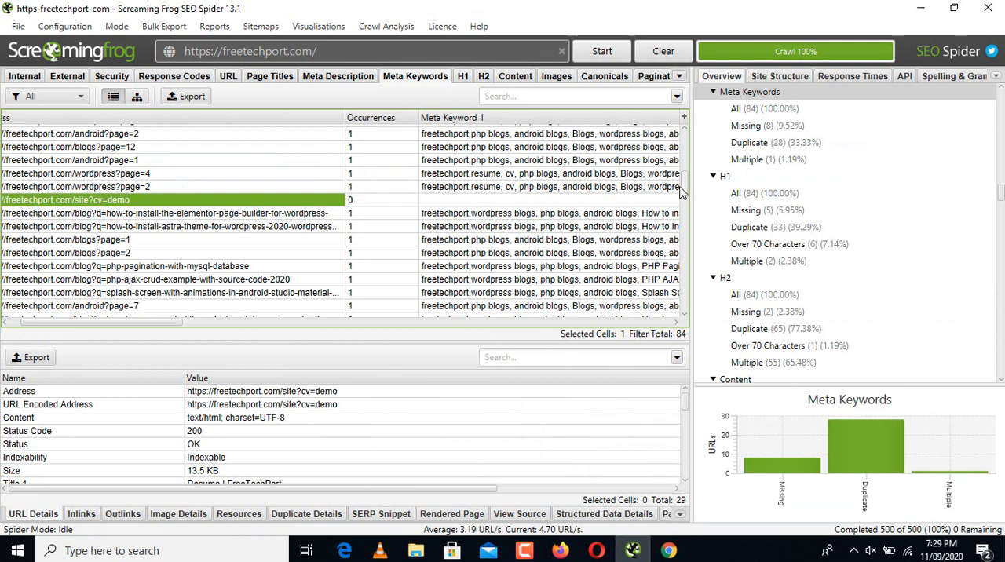
scroll(683, 200, down, 3)
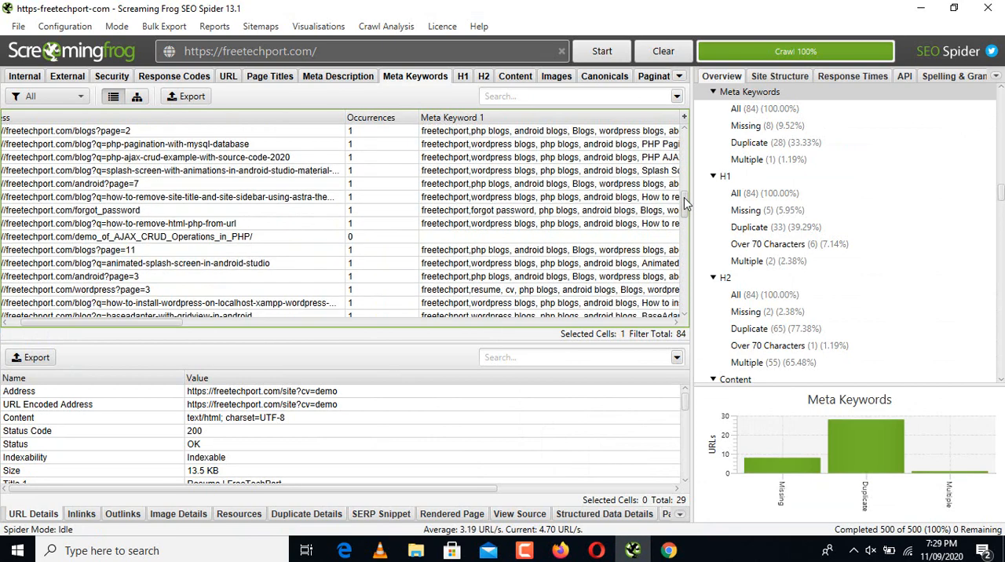
click(475, 237)
click(308, 238)
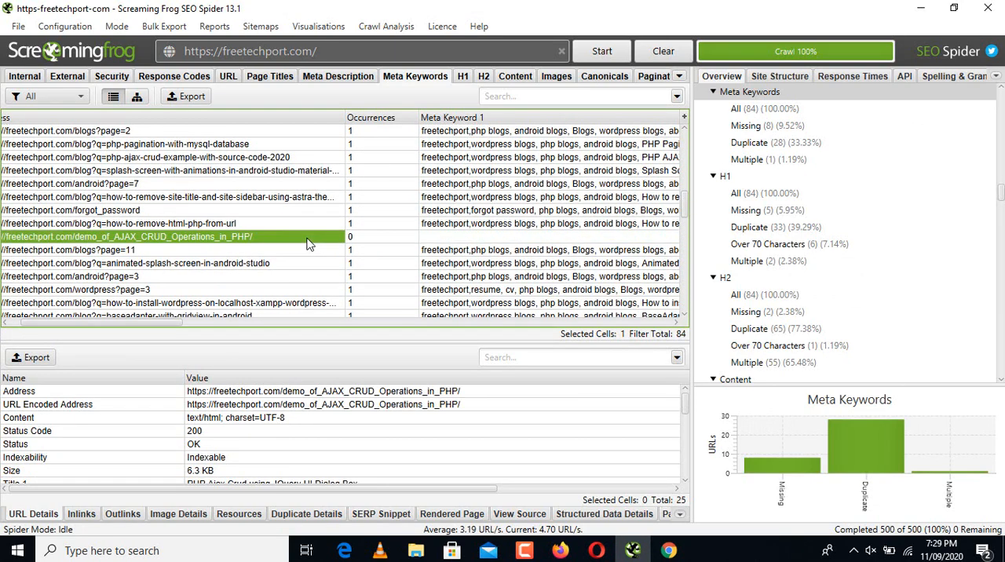
click(668, 550)
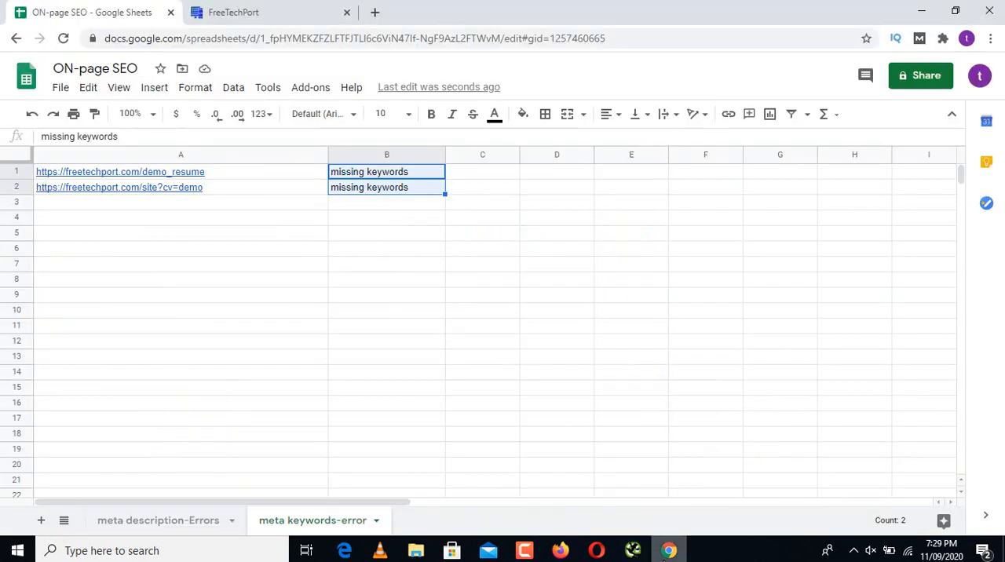
click(167, 205)
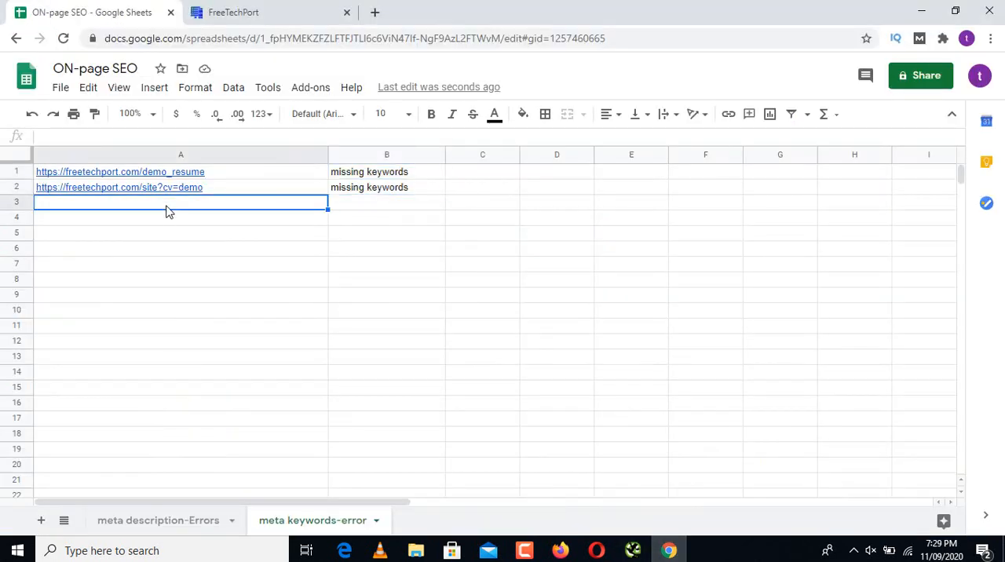
text(https://freetechport.com/demo_of_AJAX_CRUD_Operations_in_PHP/)
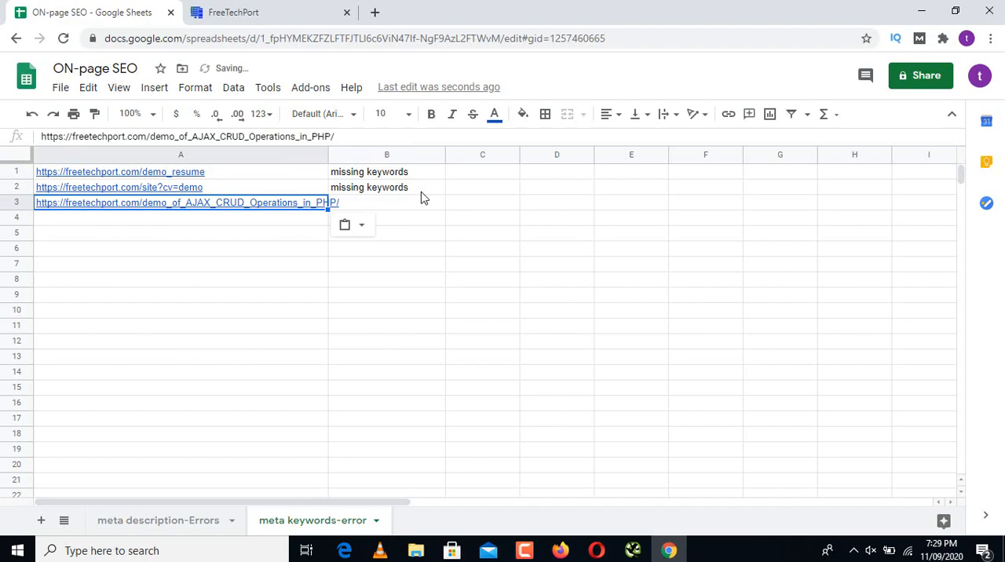
Step: Copy the keyword-less demo_of_PHP_Pagination_with_MySQL_Database address from Screaming Frog into cell A4 in Google Sheets, and widen column A to fit it
click(632, 550)
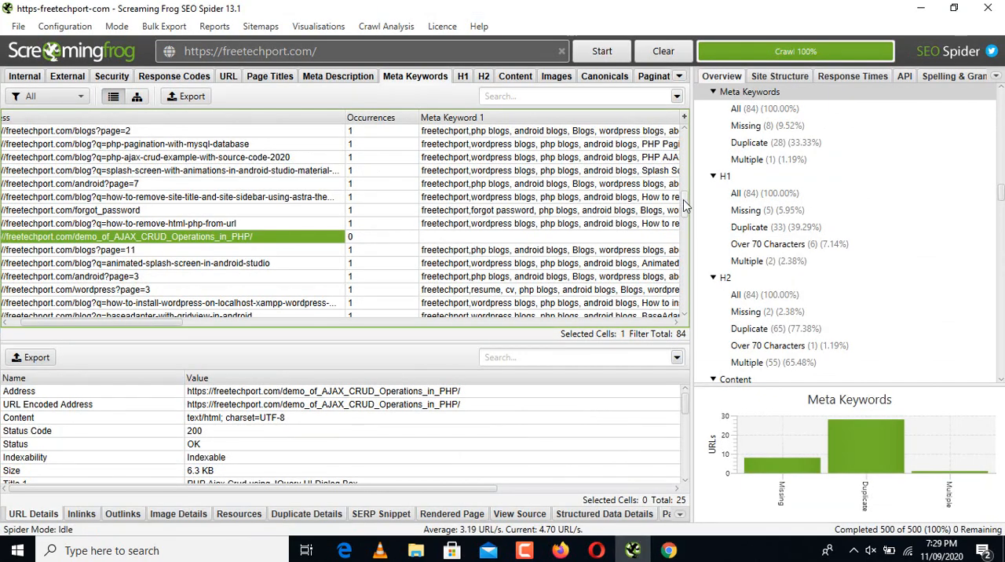
drag(683, 200, 685, 253)
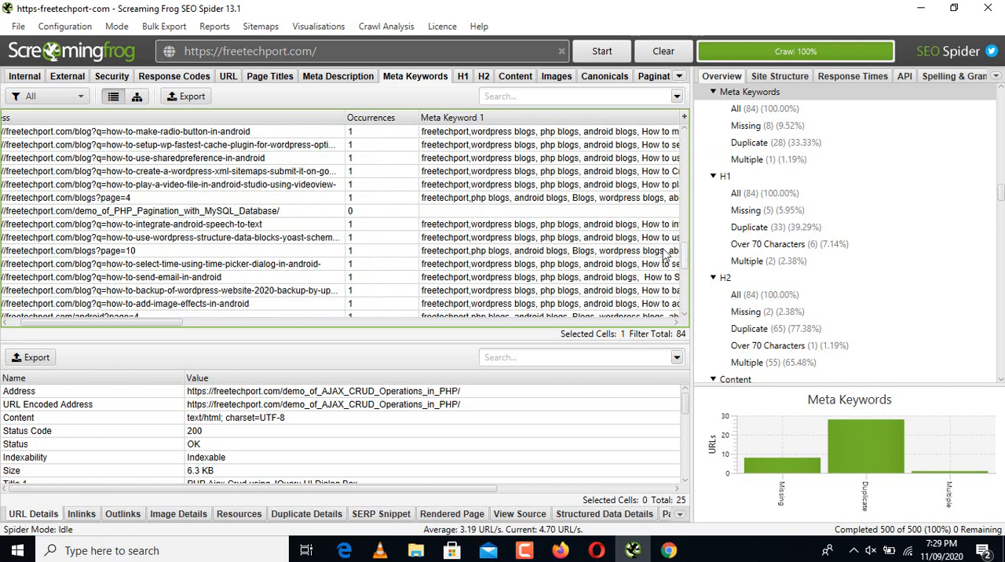
click(307, 212)
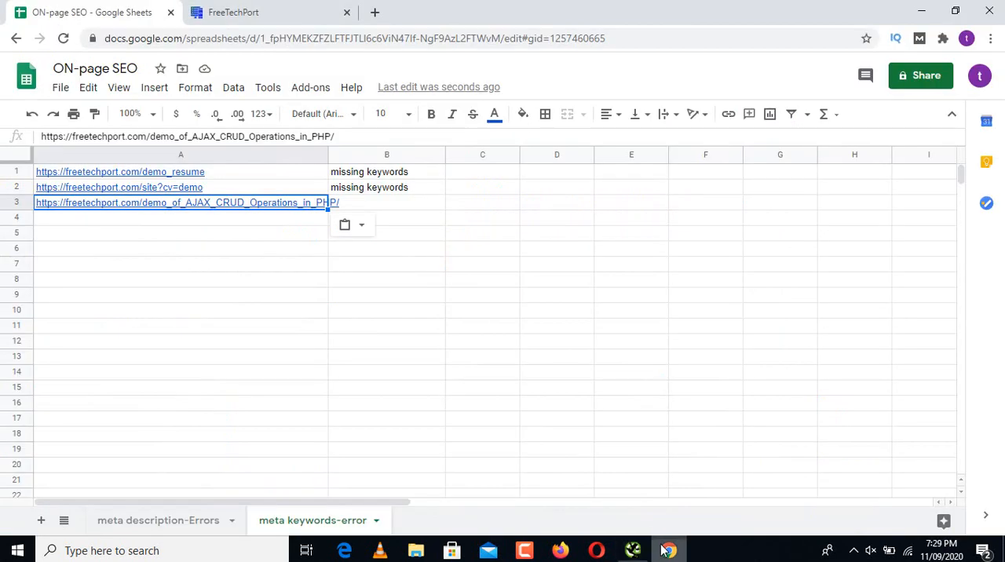
click(669, 550)
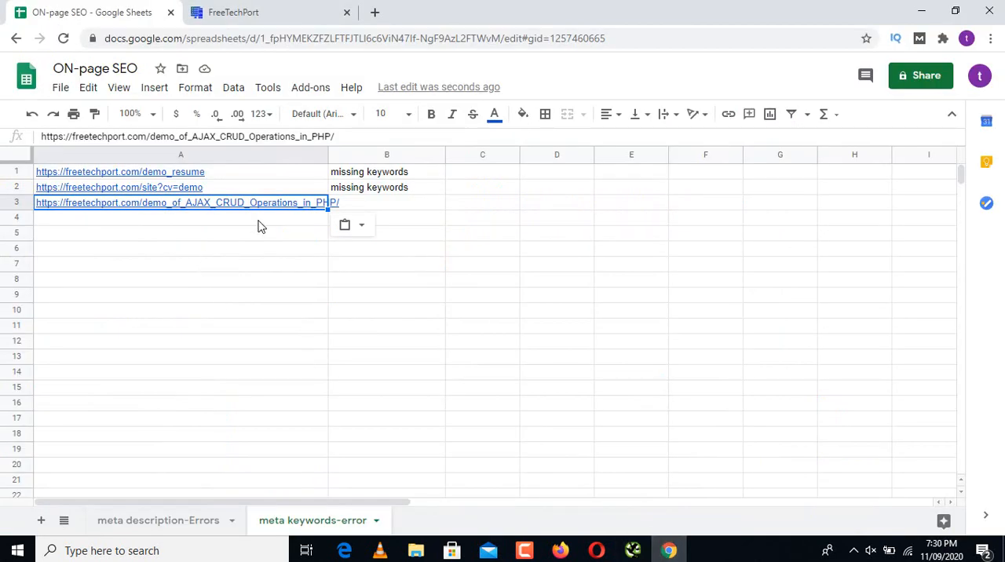
click(259, 225)
text(https://freetechport.com/demo_of_PHP_Pagination_with_MySQL_Database/)
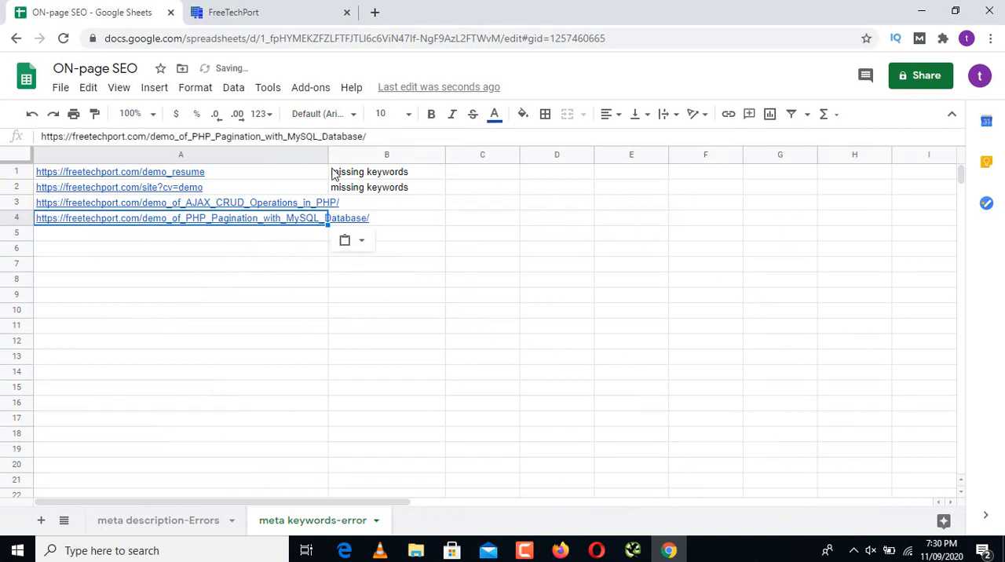
drag(328, 154, 395, 187)
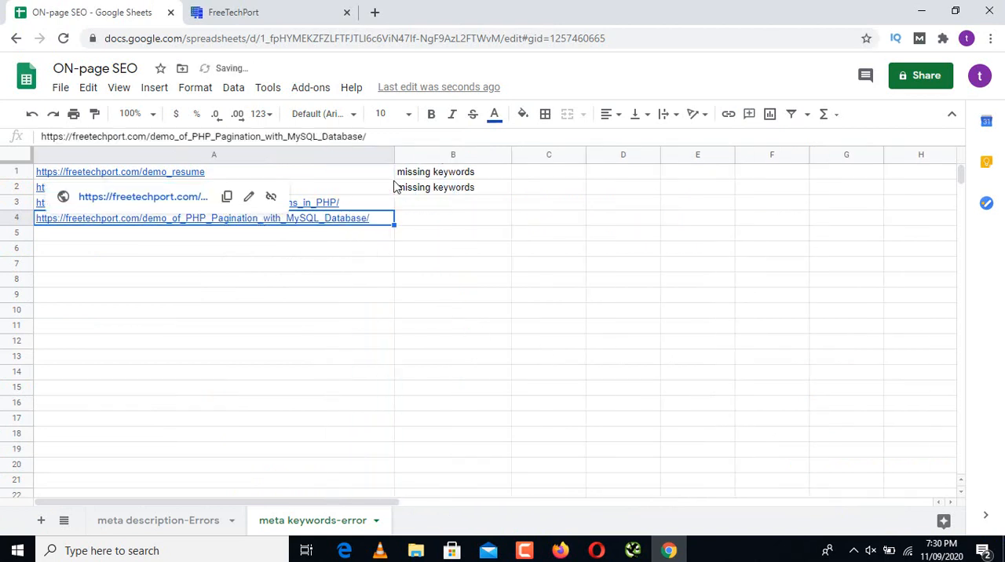
Step: Copy the two keyword-less PHP pagination addresses, index.php?page=1 and index.php?page=2, from Screaming Frog into cells A5 and A6 in Google Sheets
click(667, 551)
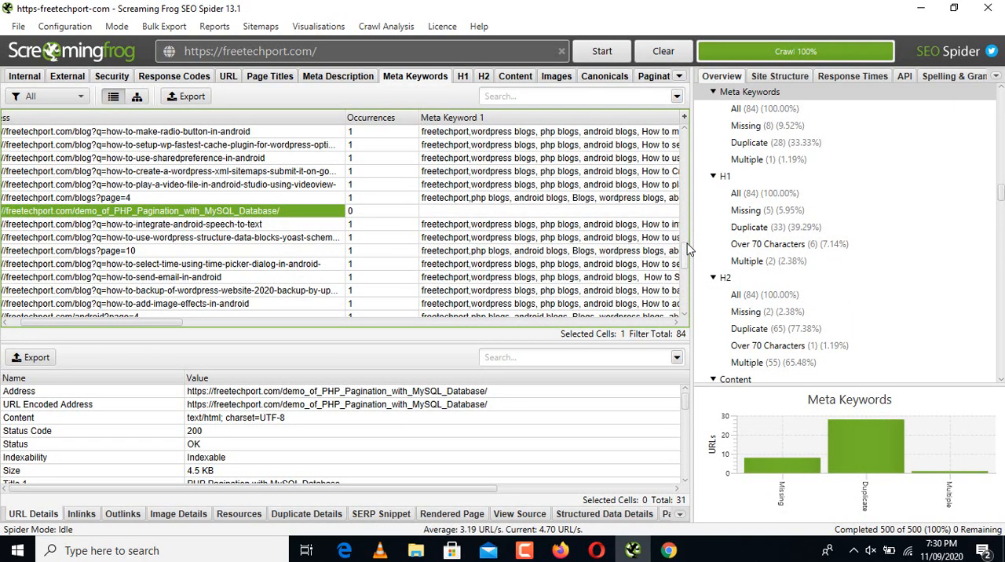
drag(688, 248, 685, 285)
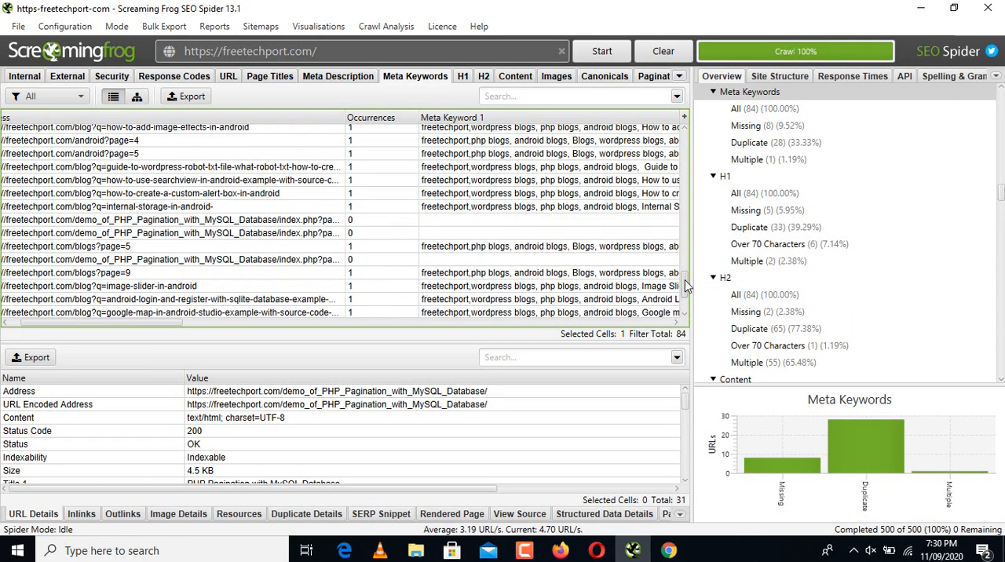
click(339, 222)
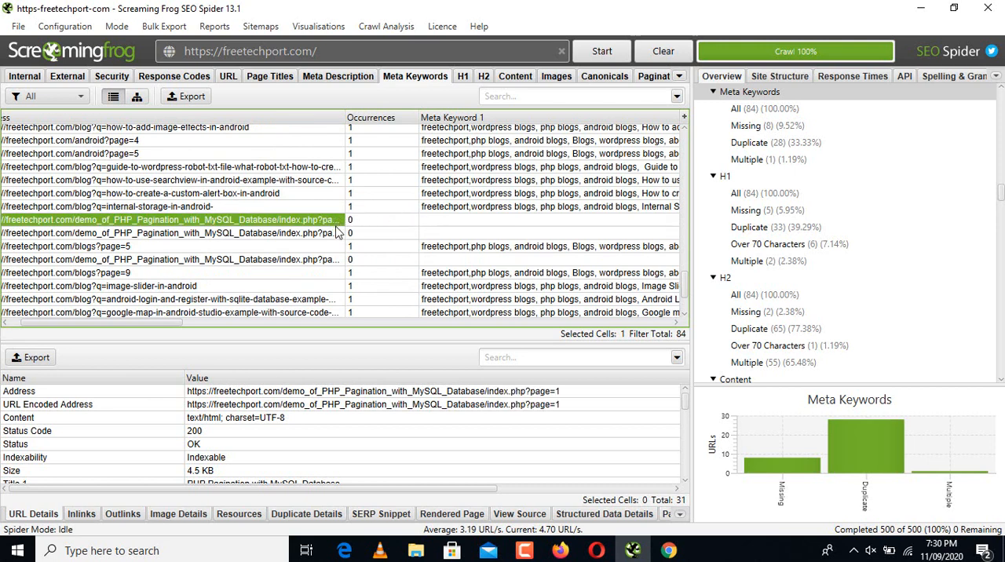
shift+click(336, 233)
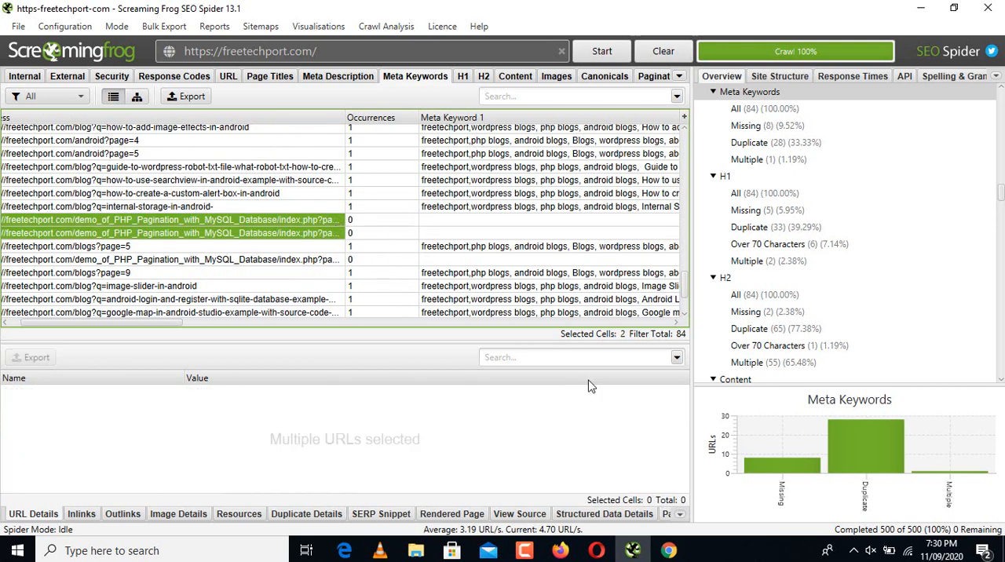
click(669, 550)
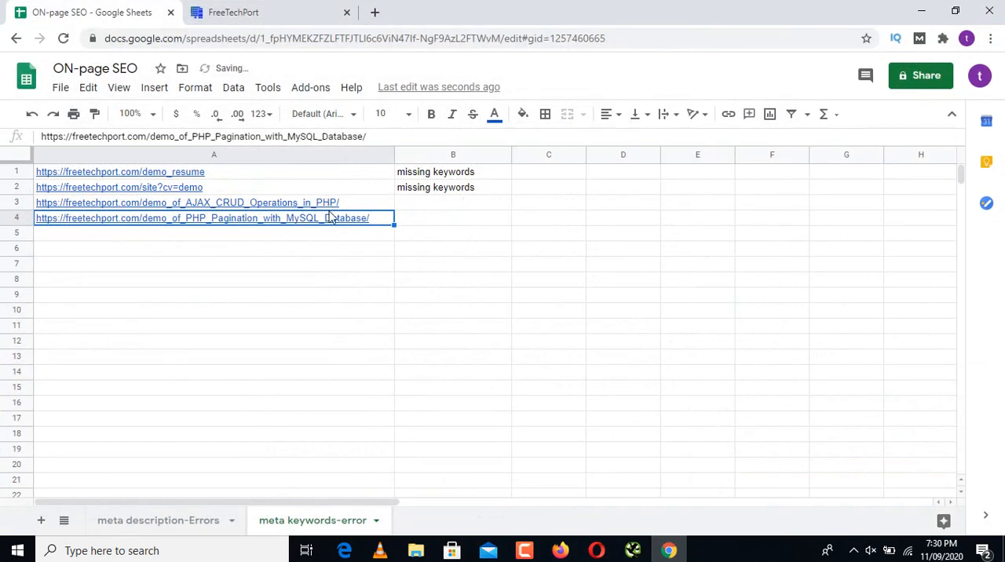
click(329, 237)
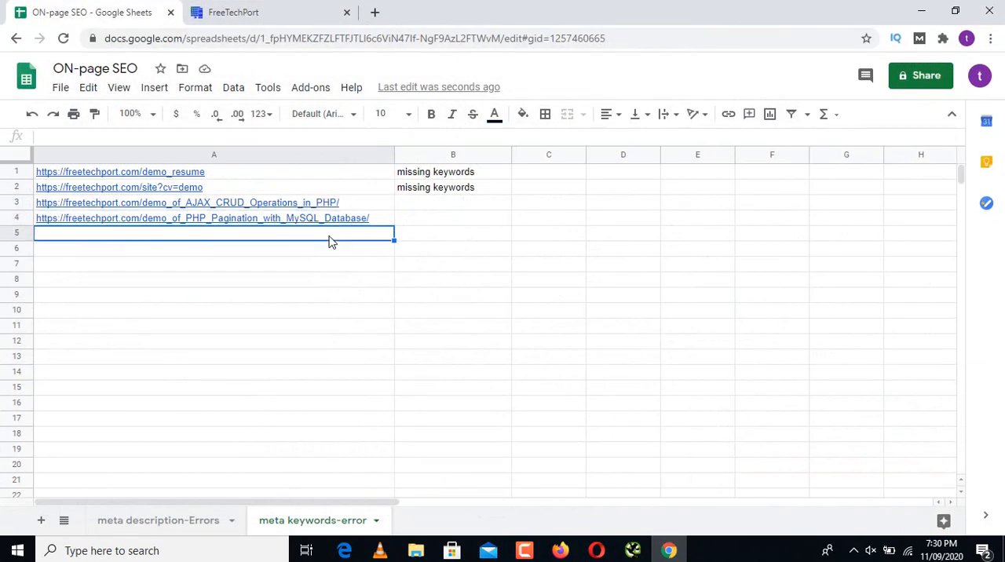
text(https://freetechport.com/demo_of_PHP_Pagination_with_MySQL_Database/index.php?page=1 https://freetechport.com/demo_of_PHP_Pagination_with_MySQL_Database/index.php?page=2)
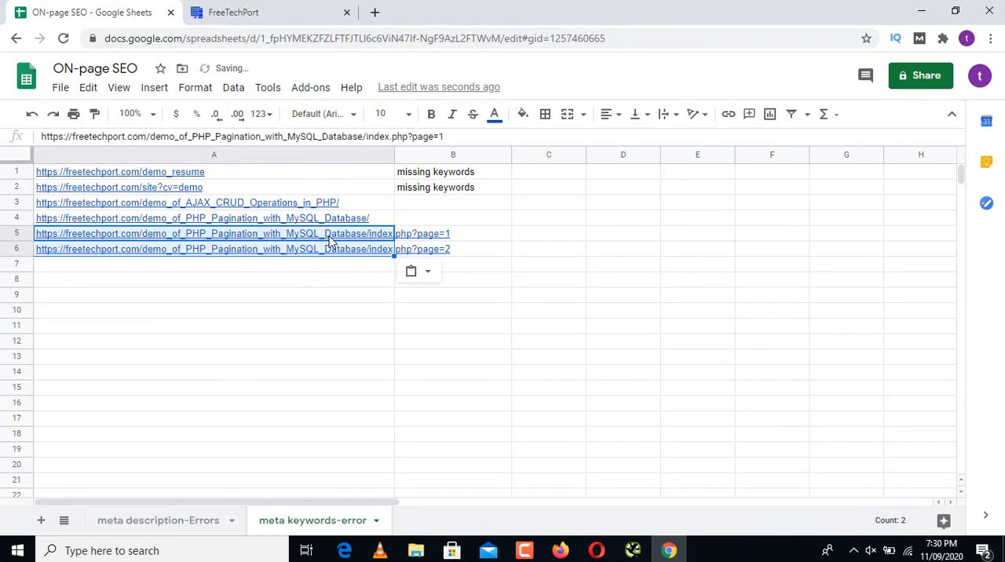
Step: Copy the keyword-less index.php?page=9 pagination address from Screaming Frog into cell A7 in Google Sheets, and widen column A to fit it
click(633, 551)
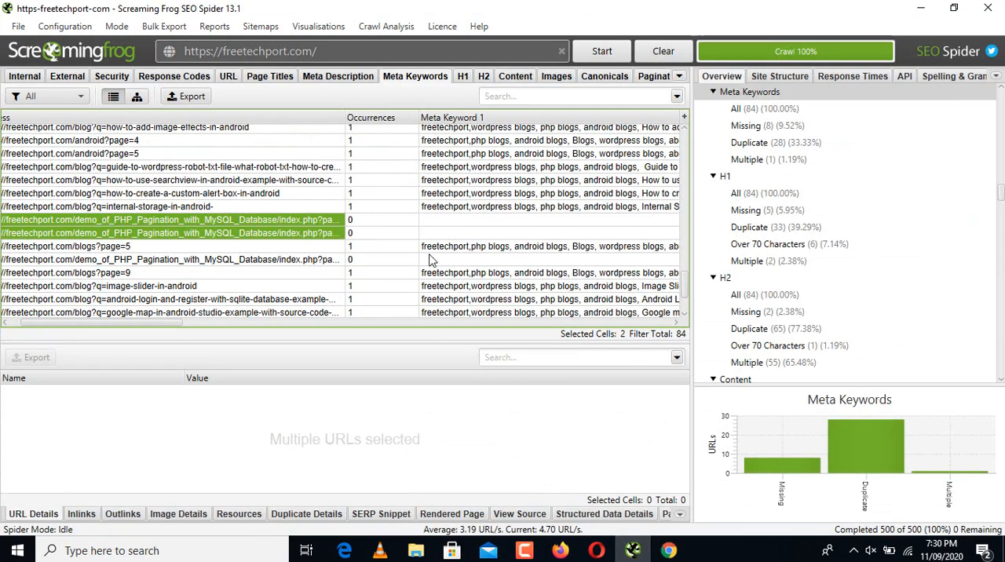
click(330, 261)
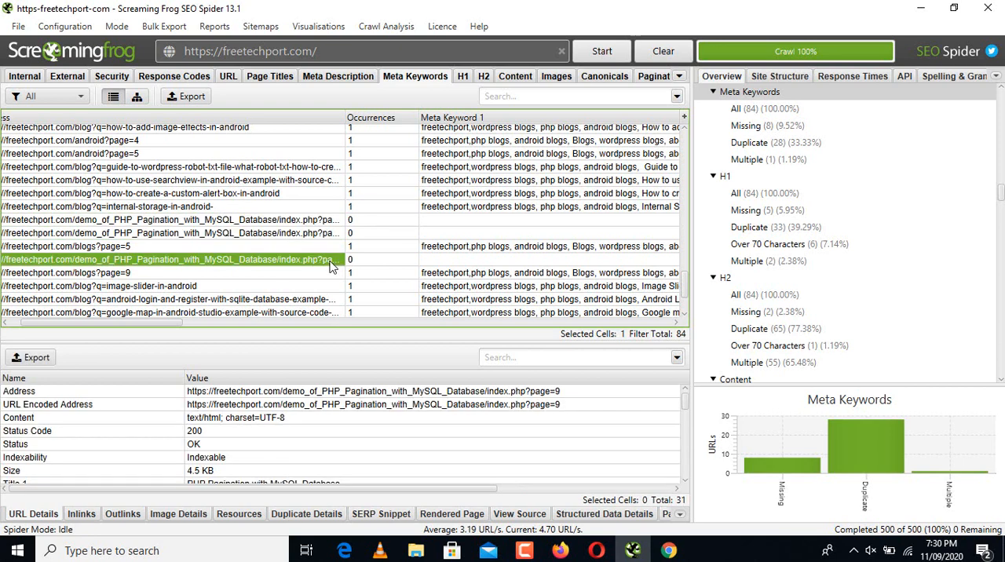
click(668, 550)
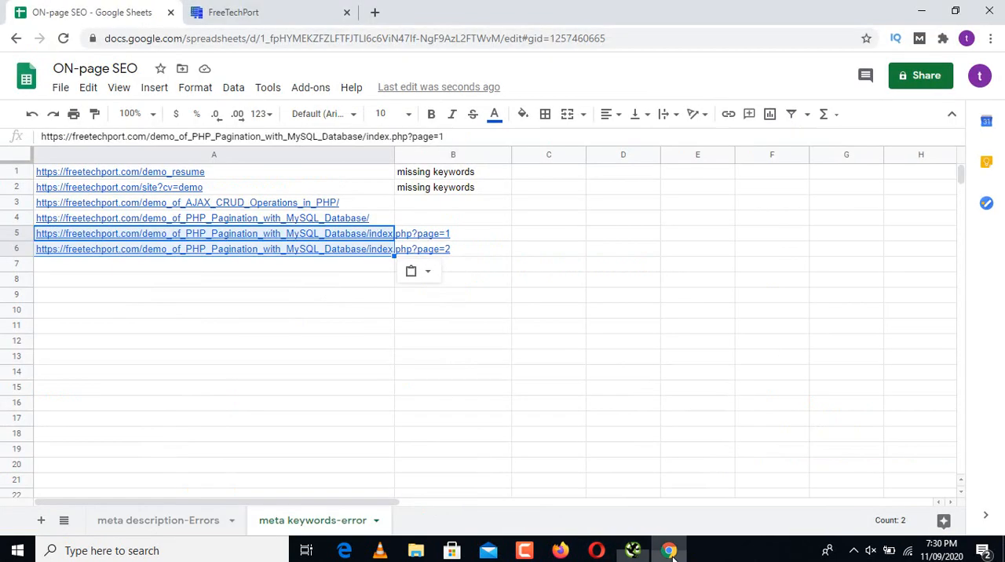
click(299, 269)
text(https://freetechport.com/demo_of_PHP_Pagination_with_MySQL_Database/index.php?page=9)
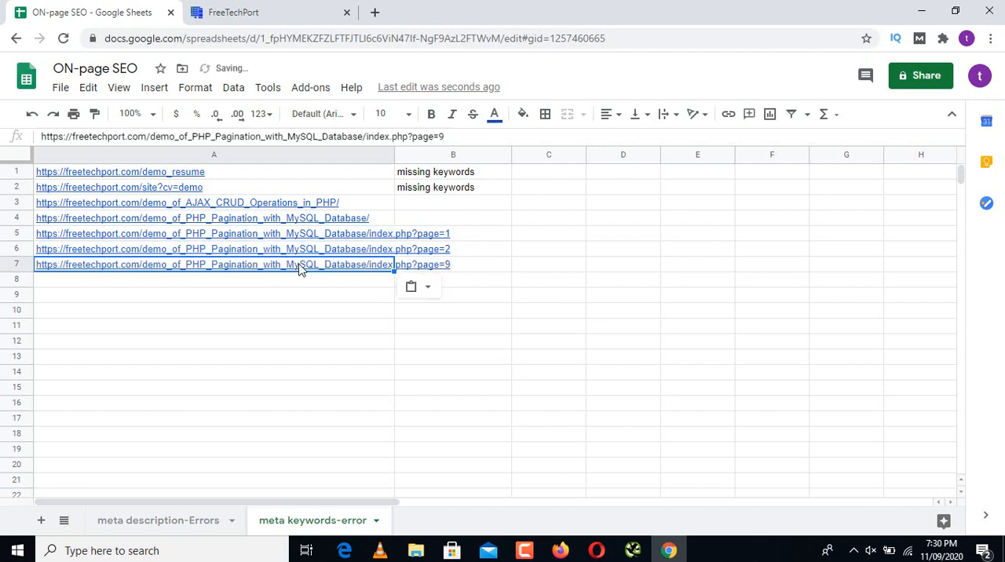
drag(399, 151, 481, 188)
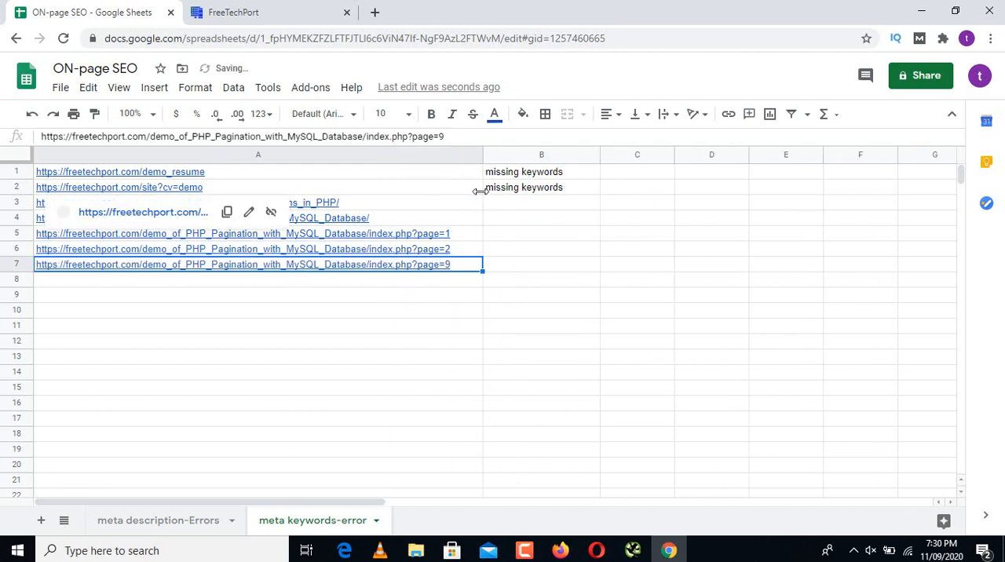
Step: Copy the keyword-less demo_of_PHP_Pagination_with_MySQL_Database/?page=2 address from Screaming Frog into cell A8 in Google Sheets
click(636, 549)
drag(683, 289, 683, 301)
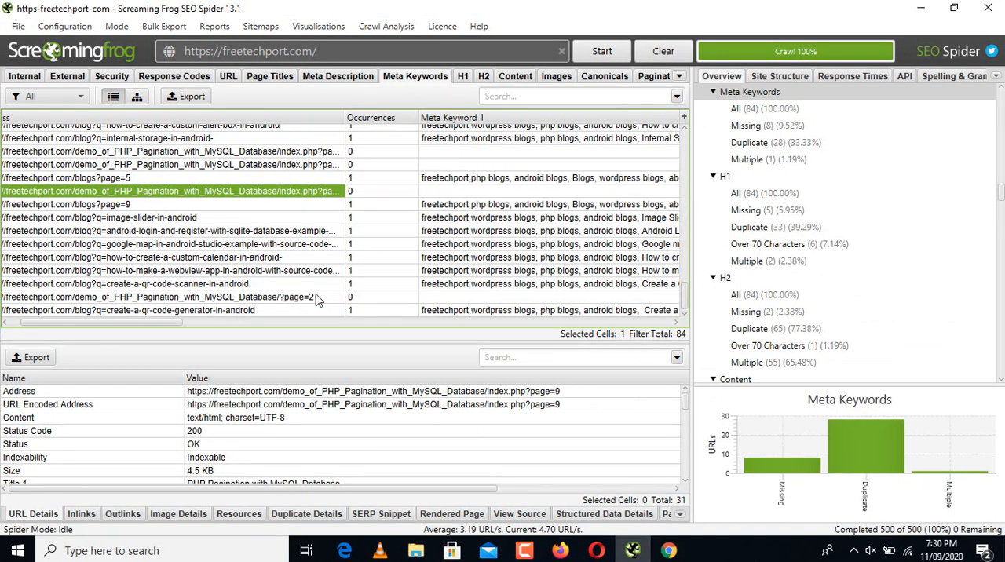
click(317, 297)
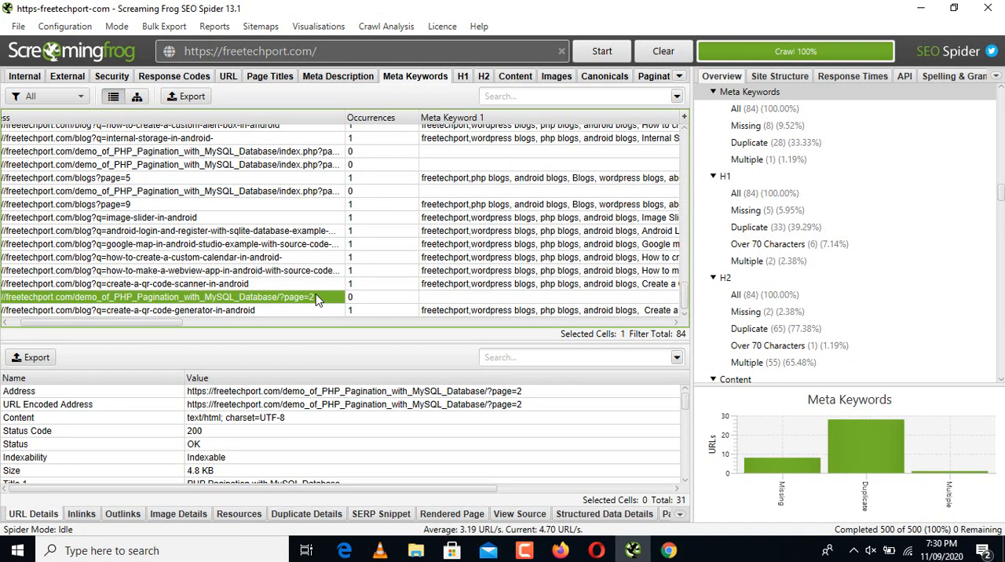
click(669, 550)
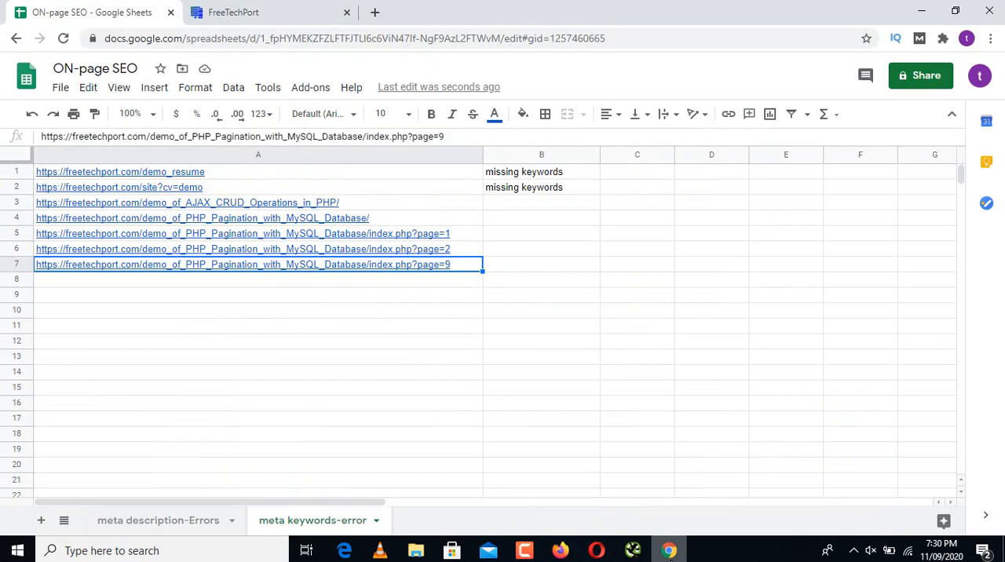
click(252, 285)
text(https://freetechport.com/demo_of_PHP_Pagination_with_MySQL_Database/?page=2)
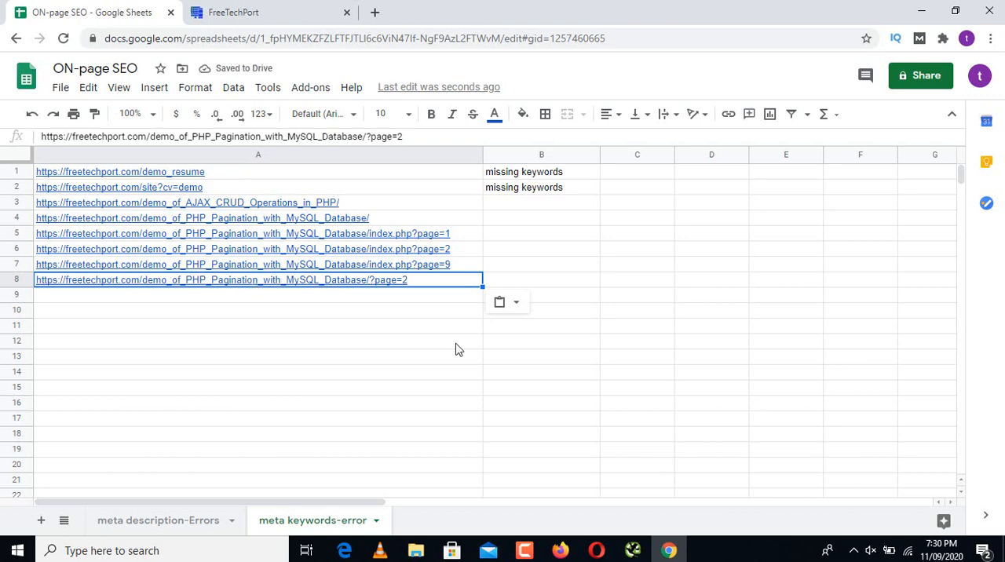
Step: Switch to Screaming Frog, list the H1 results and copy the address of the register page, which lacks an H1
click(633, 550)
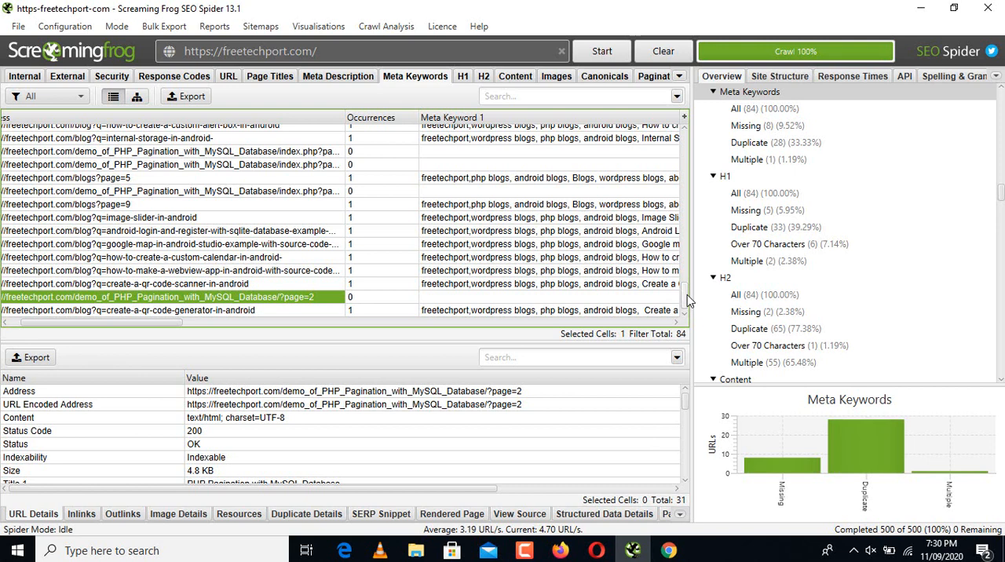
click(463, 83)
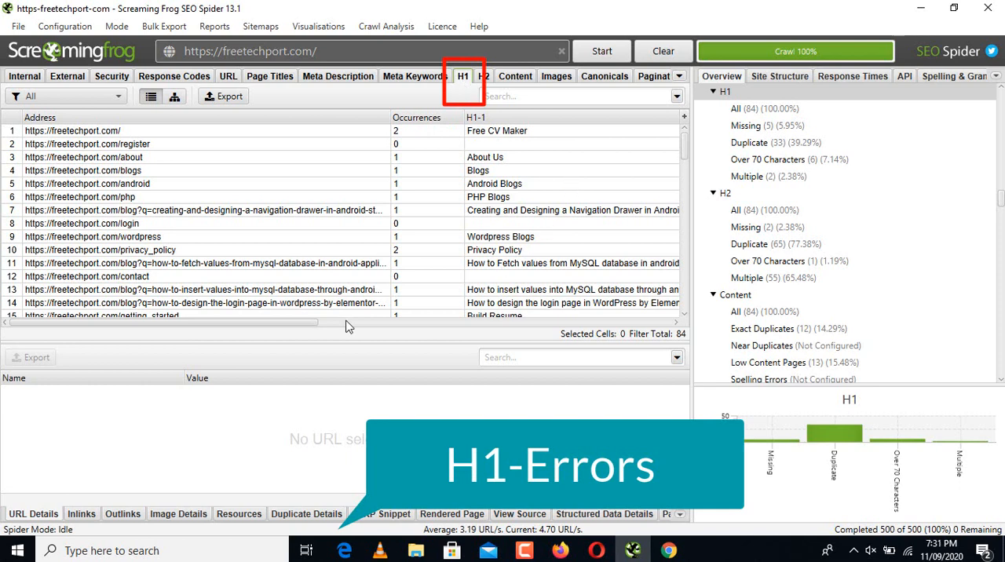
drag(257, 322, 272, 322)
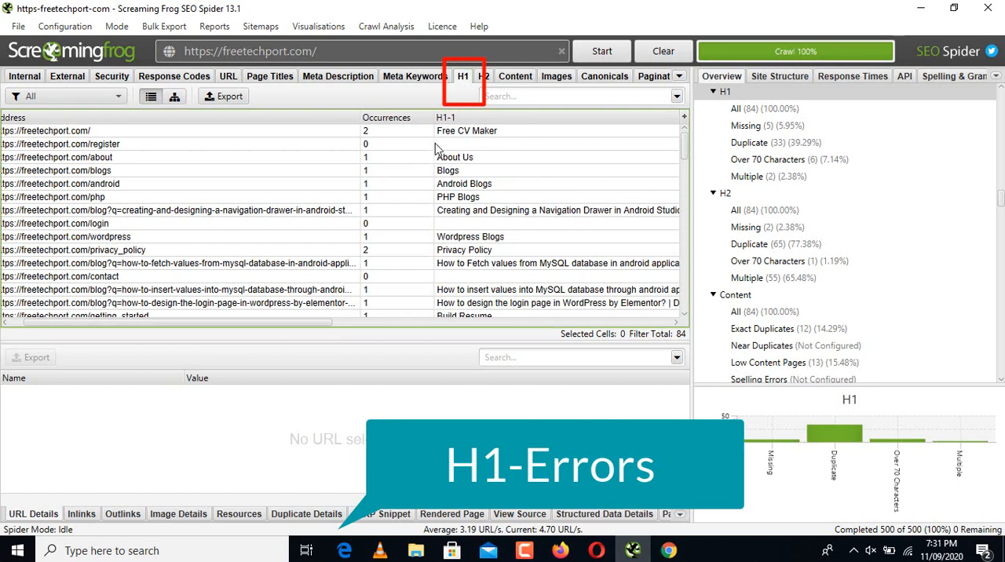
click(335, 149)
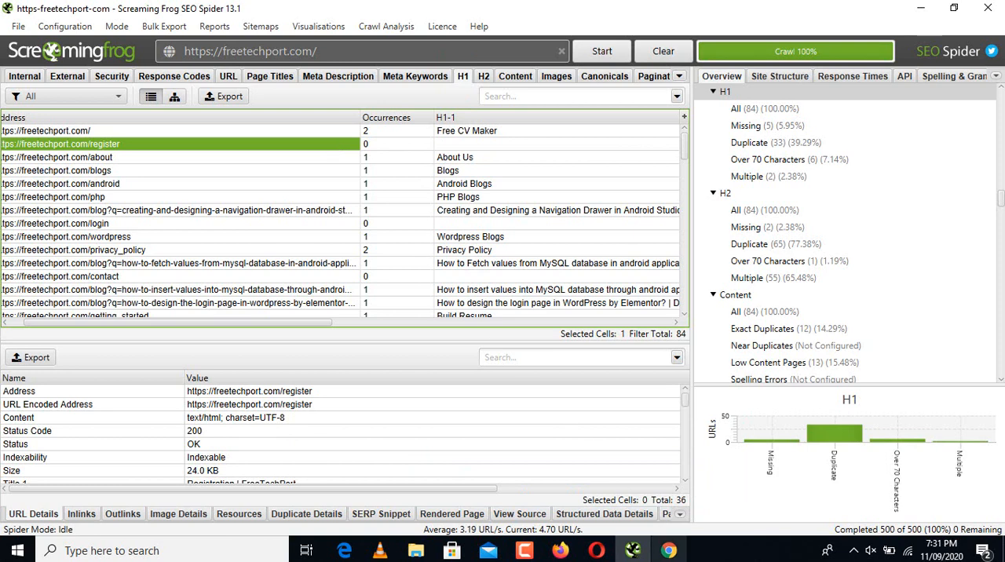
Step: Add a sheet named H1-Error in Google Sheets, and paste the register address into cell A1 of a widened column A
click(668, 550)
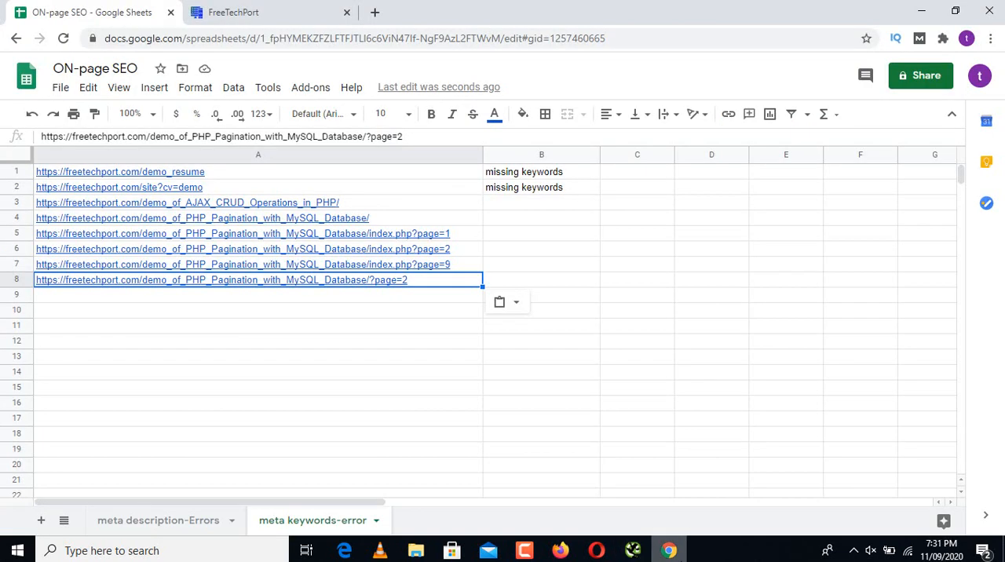
click(39, 521)
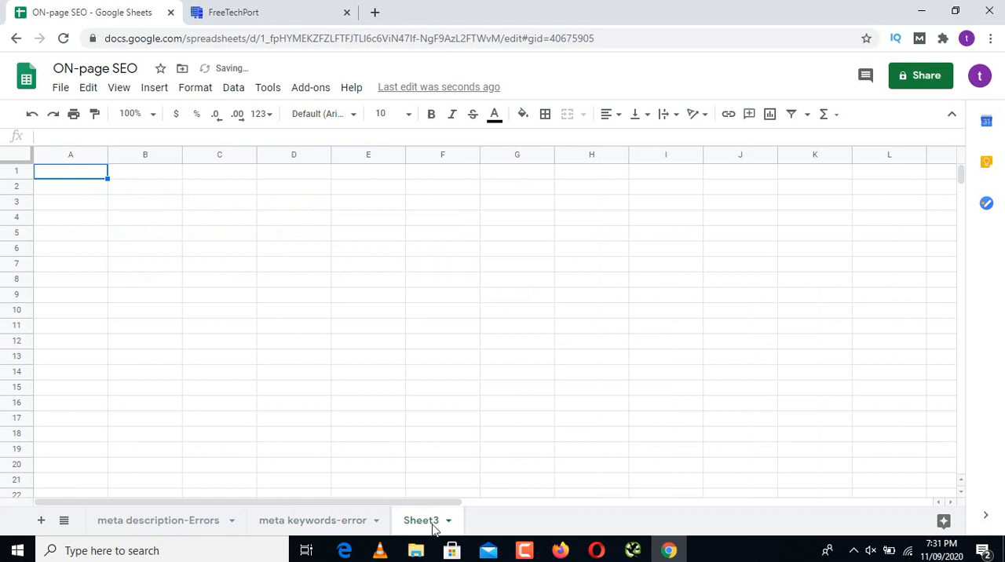
double_click(431, 524)
text(H)
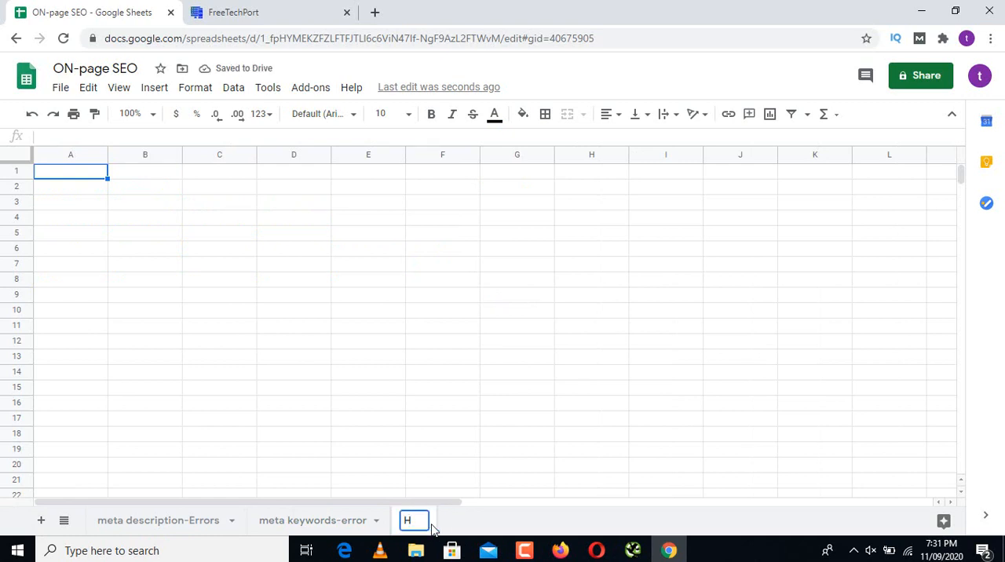
text(1-Err)
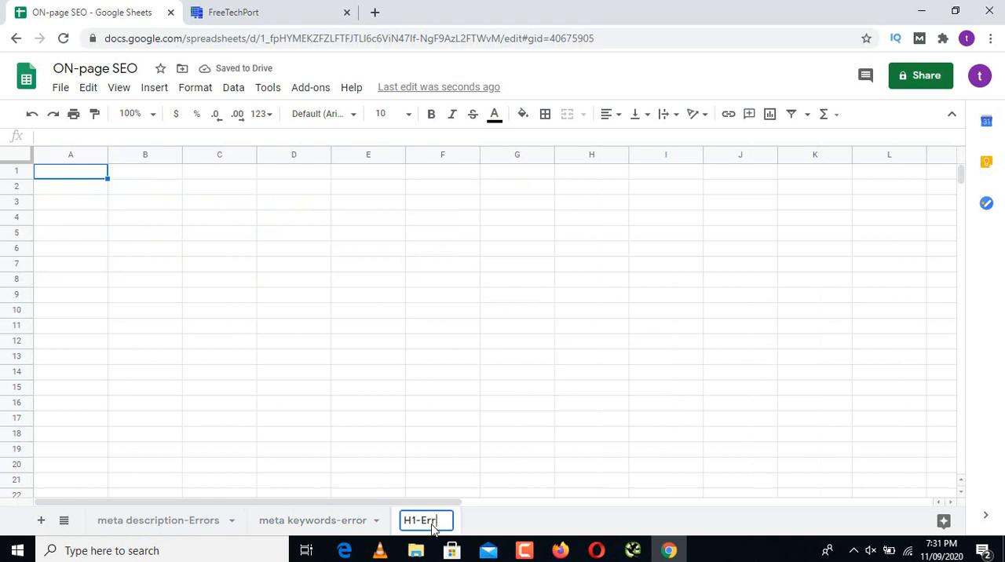
text(or)
key(Return)
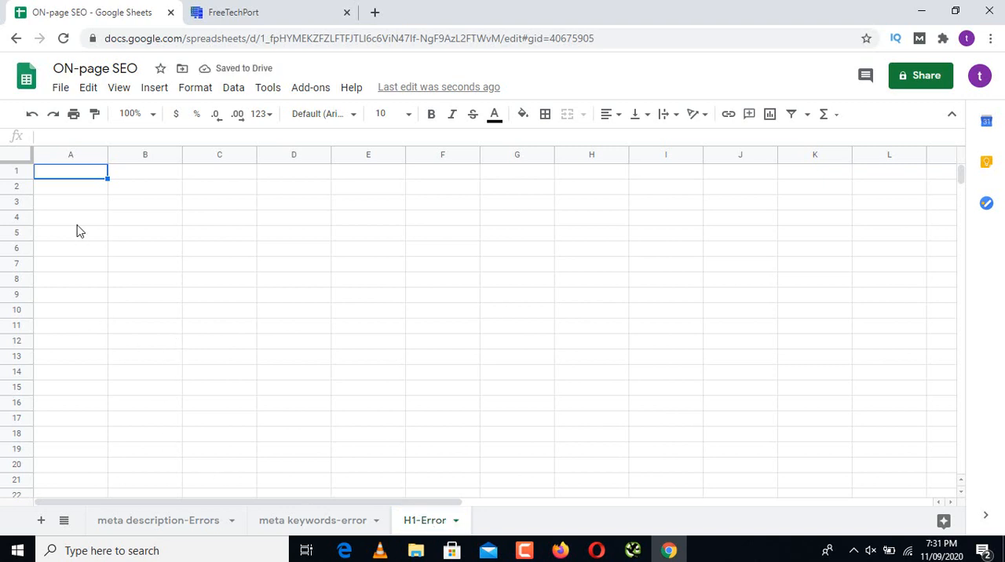
drag(108, 151, 329, 195)
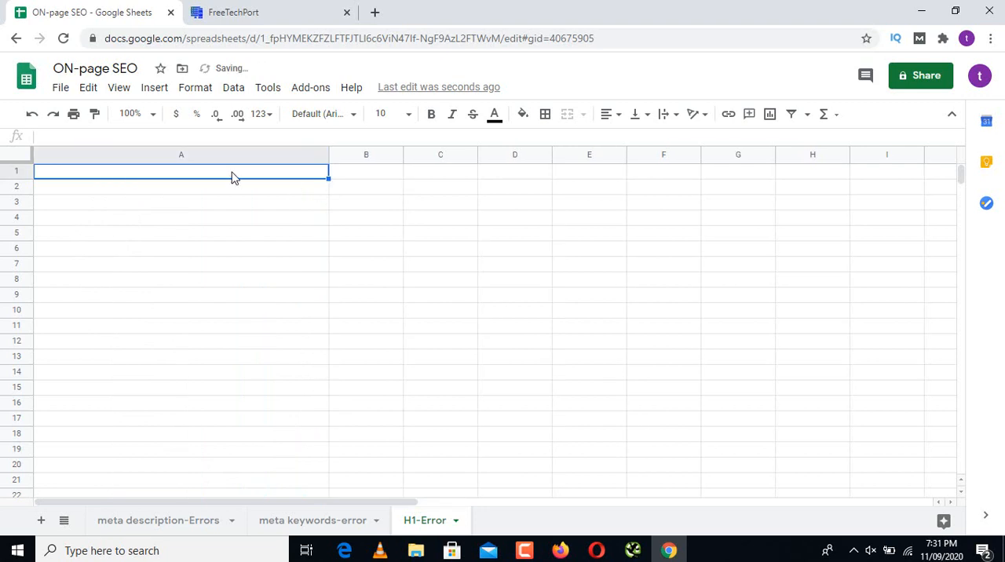
text(https://freetechport.com/register)
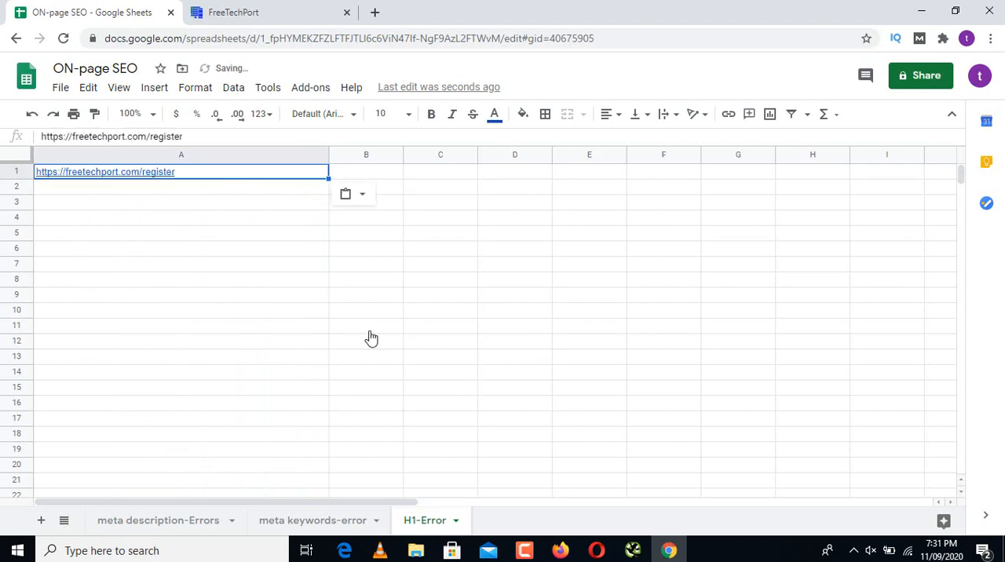
Step: On the meta keywords-error sheet, fill "missing keywords" from cell B2 down to cell B8
click(314, 521)
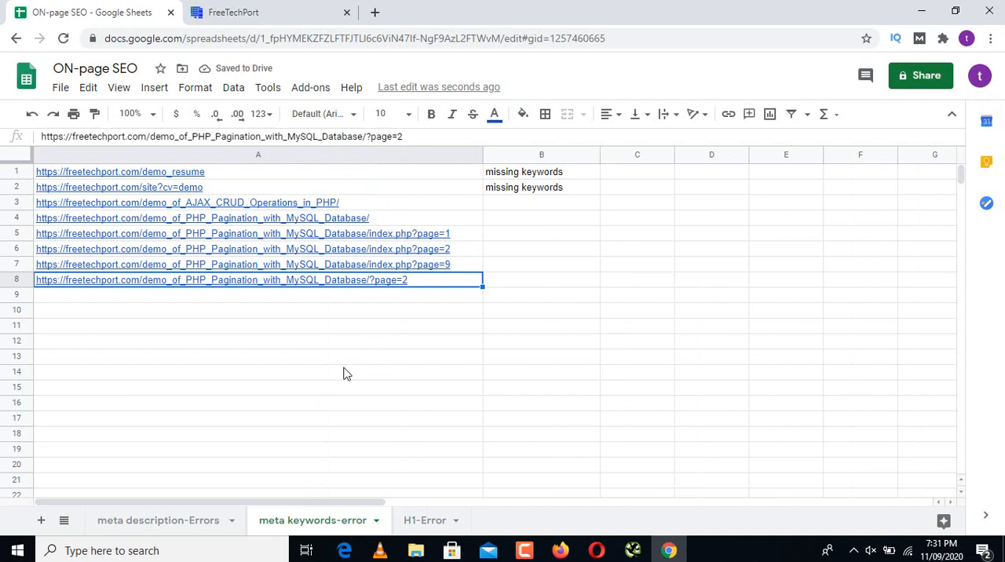
click(555, 190)
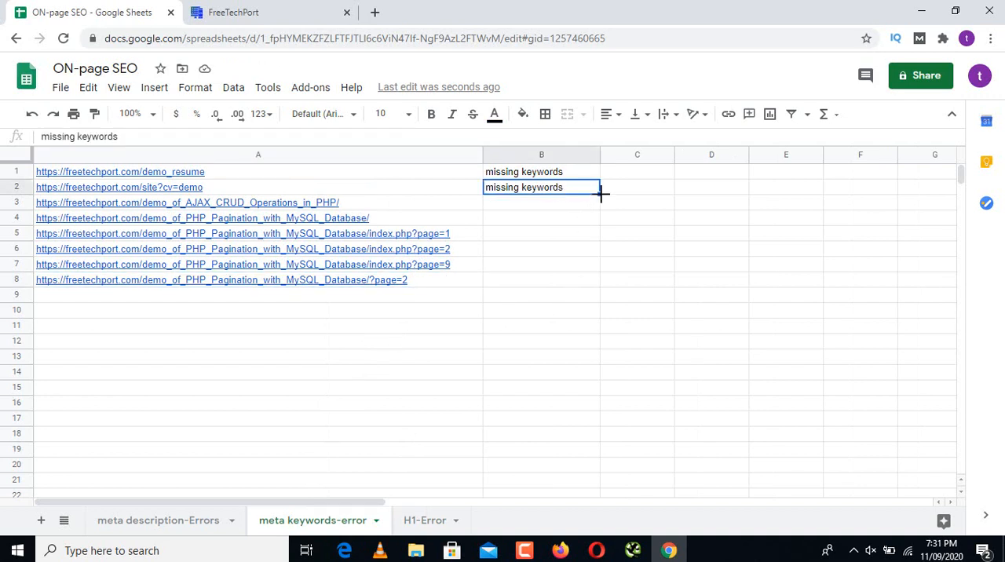
drag(600, 217, 595, 281)
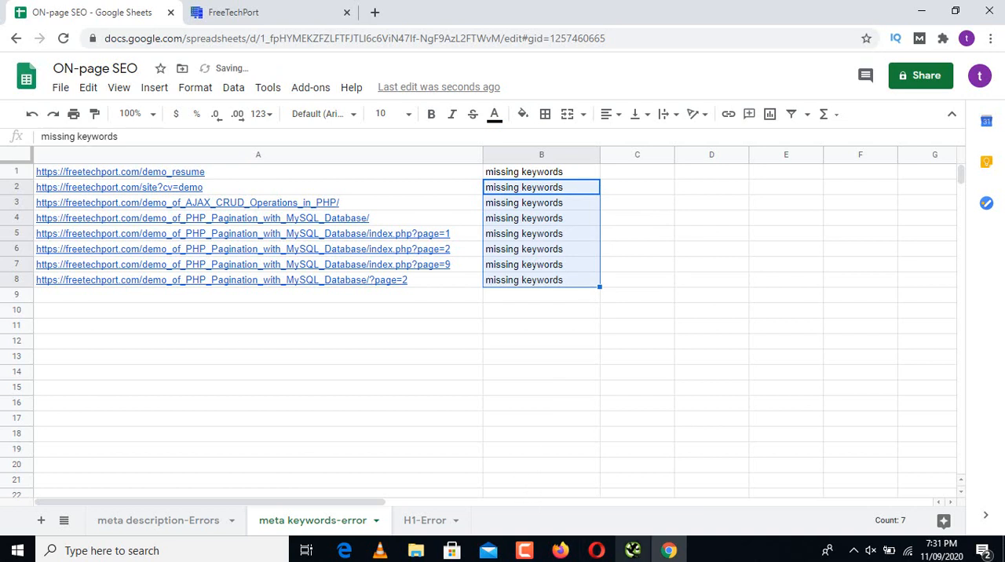
mouse_move(633, 549)
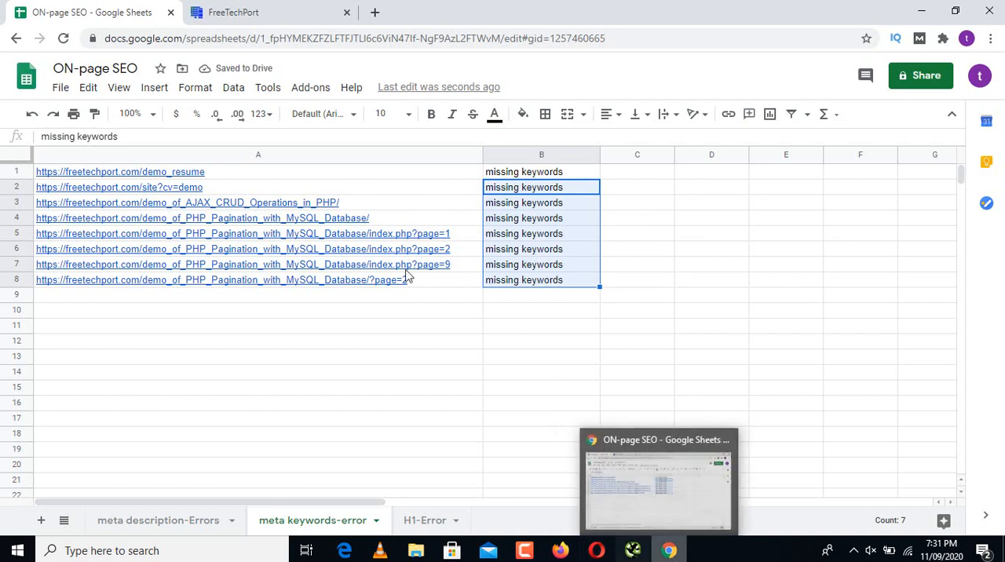
Step: Enter "H1 Error" in cell B1 of the H1-Error sheet, beside the register address
click(413, 526)
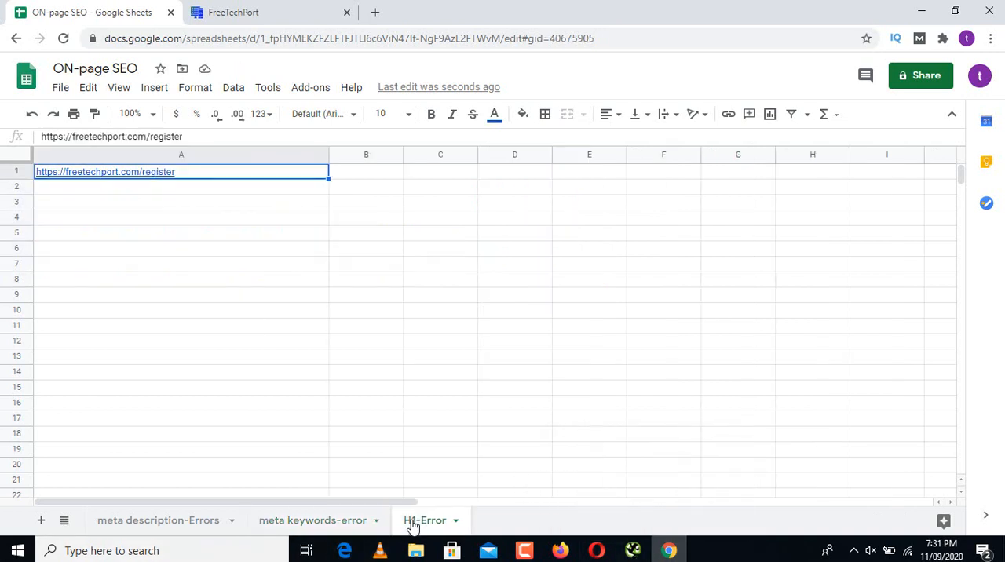
click(373, 175)
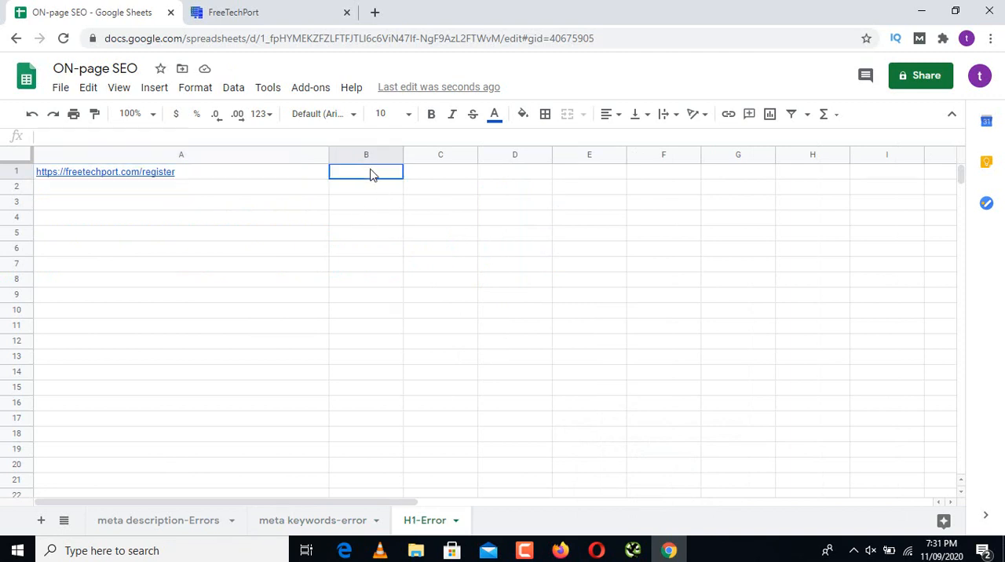
text(H)
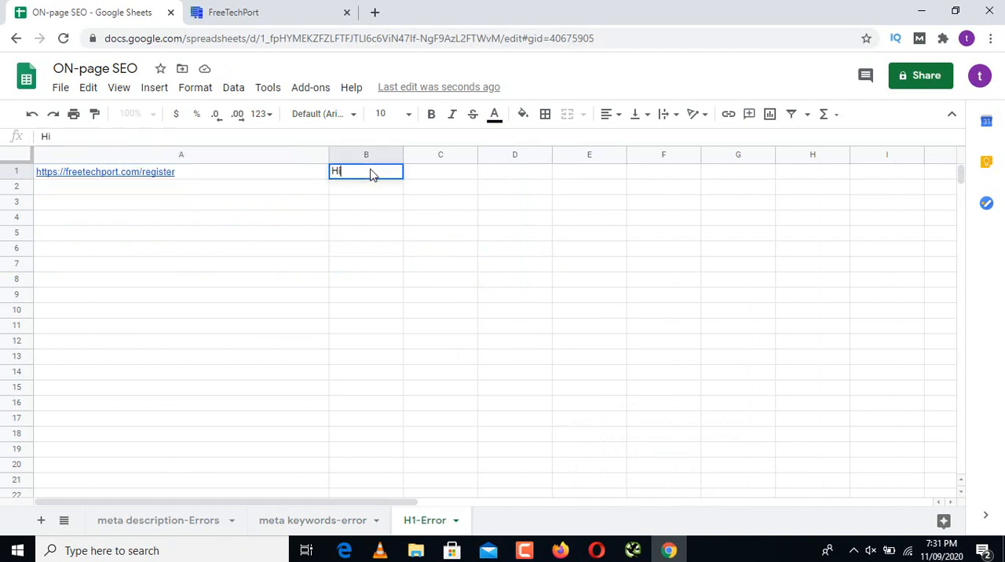
text(1 Error)
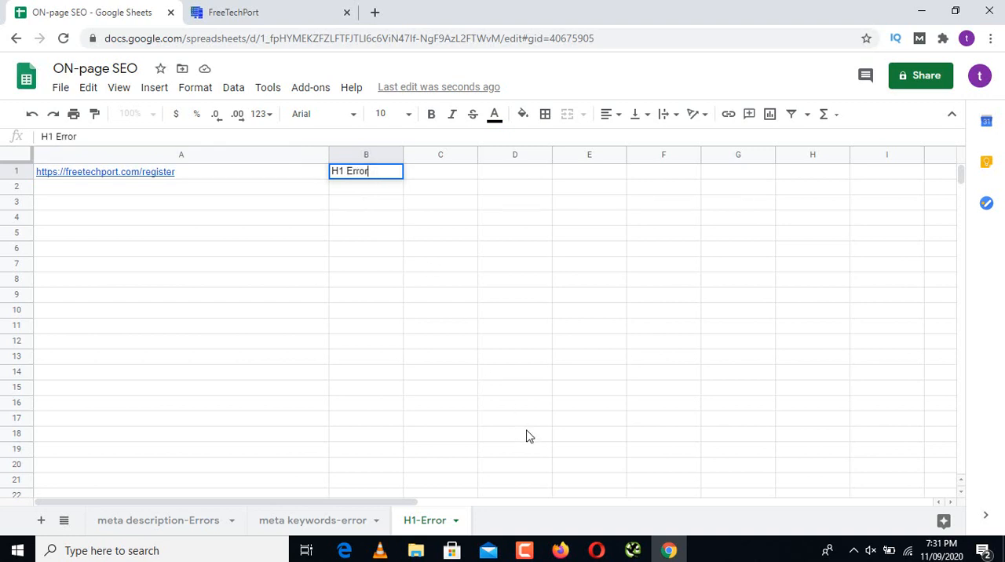
Step: Copy the address of the login page, which lacks an H1, from Screaming Frog into cell A2 of the H1-Error sheet in Google Sheets
click(634, 554)
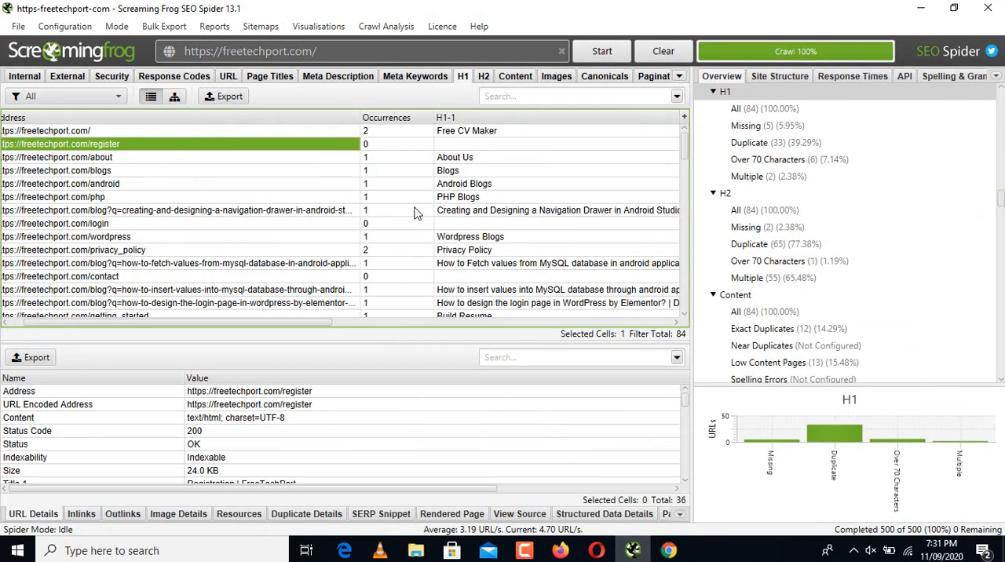
click(452, 224)
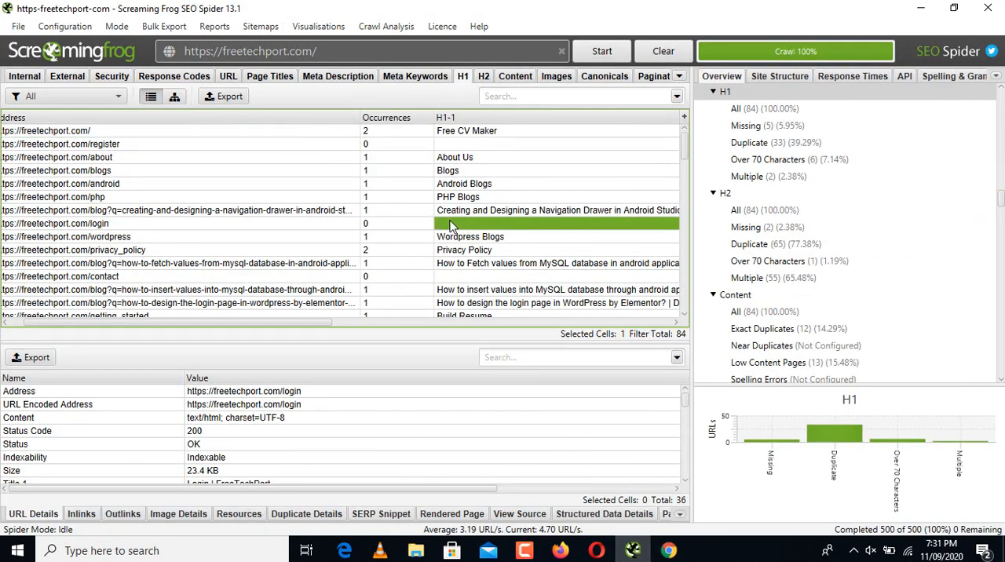
click(173, 225)
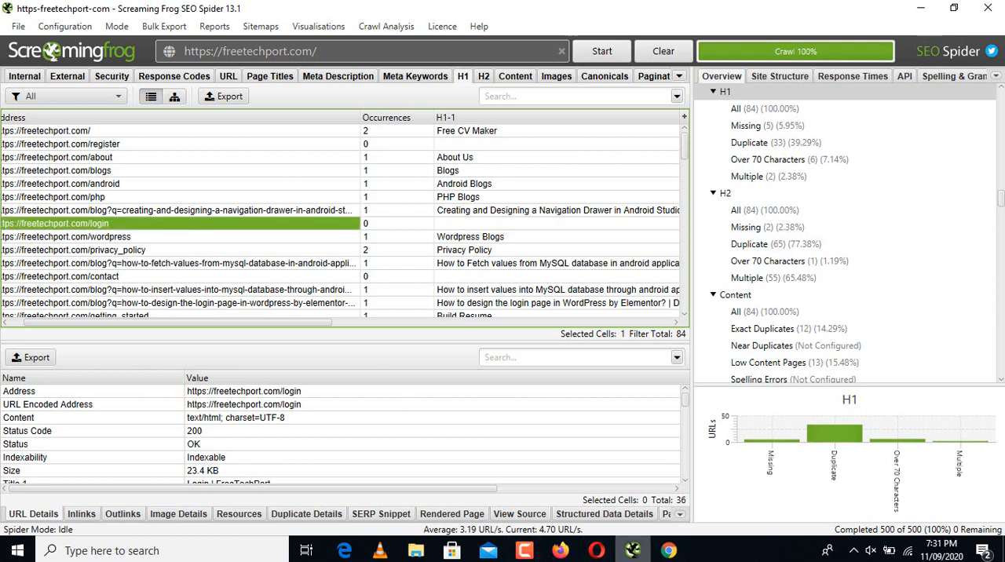
click(668, 551)
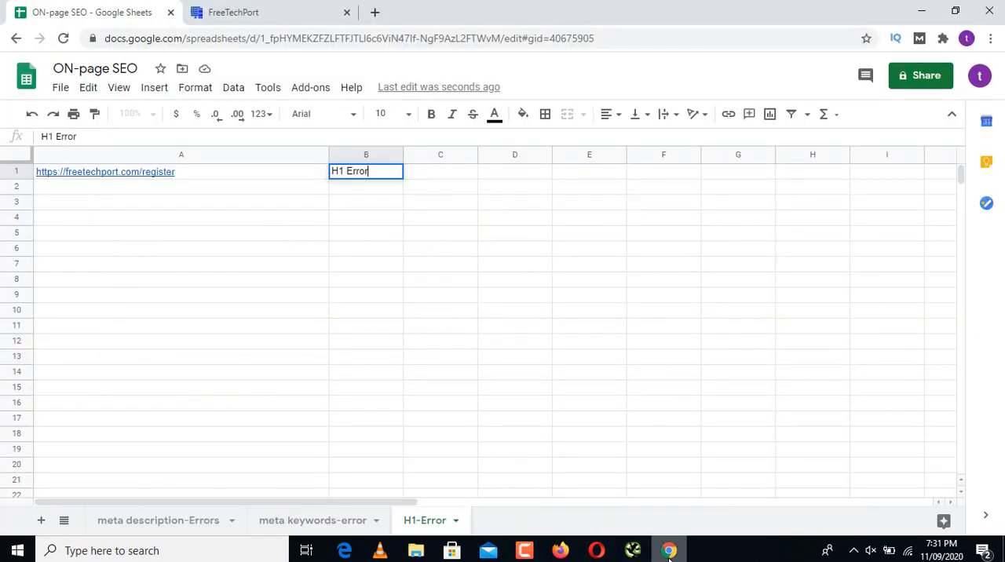
click(189, 192)
text(https://freetechport.com/login)
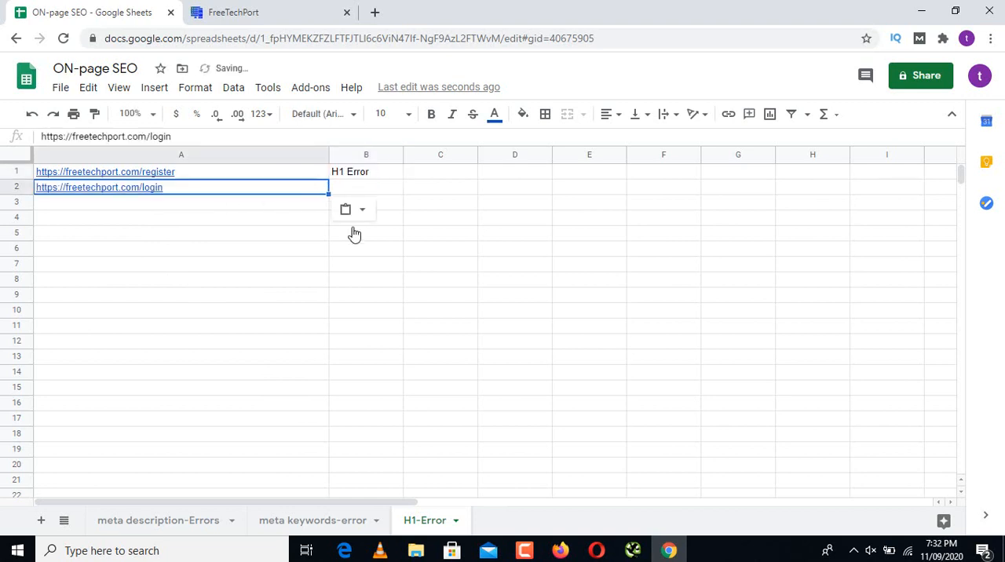
Step: Copy the address of the contact page, which lacks an H1, from Screaming Frog into cell A3 of the H1-Error sheet in Google Sheets
click(647, 557)
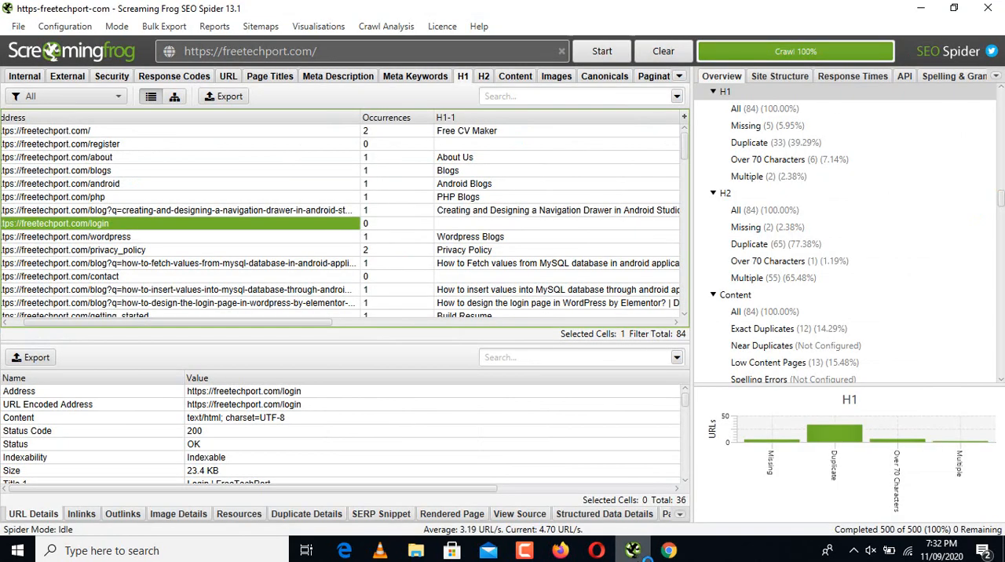
click(518, 276)
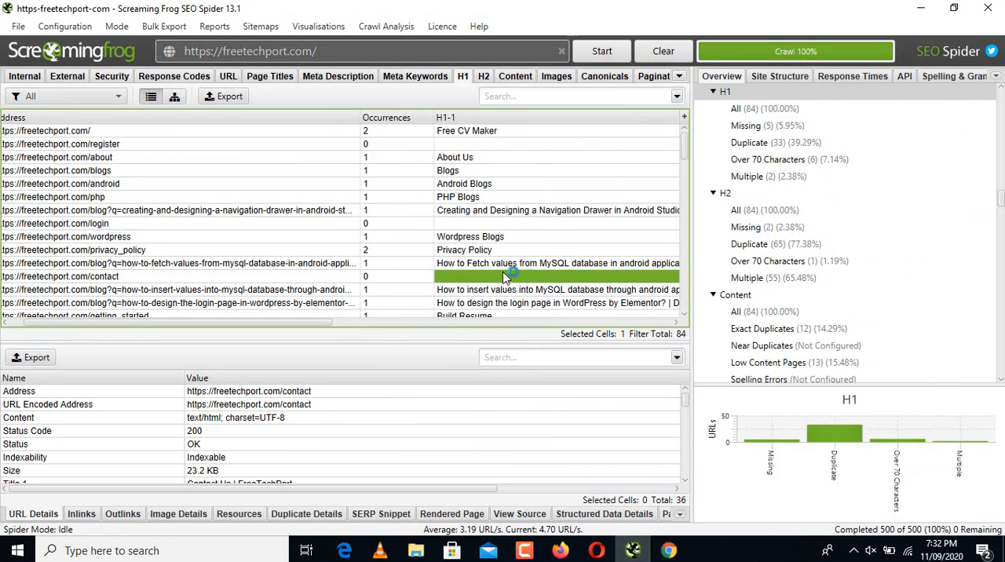
click(333, 279)
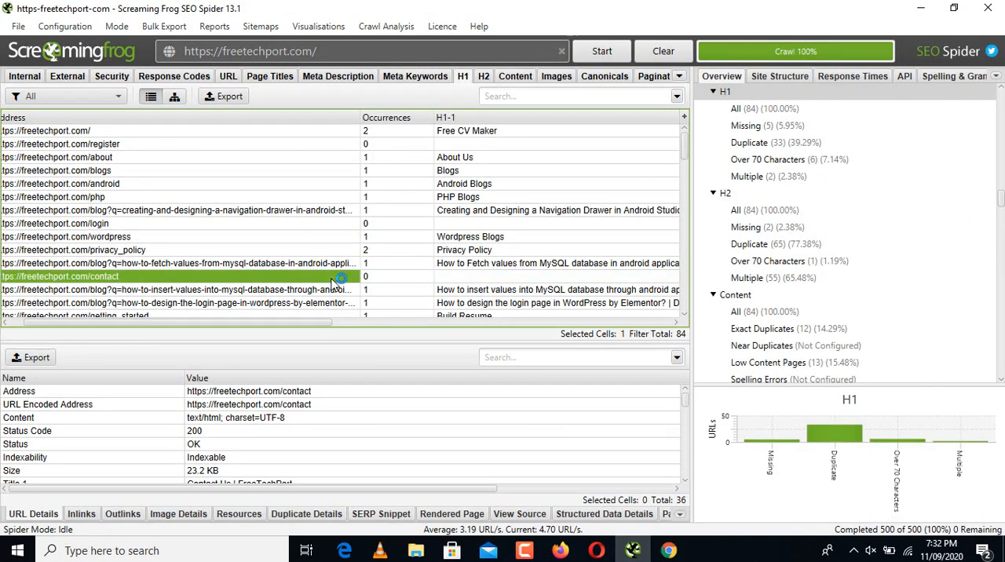
click(668, 551)
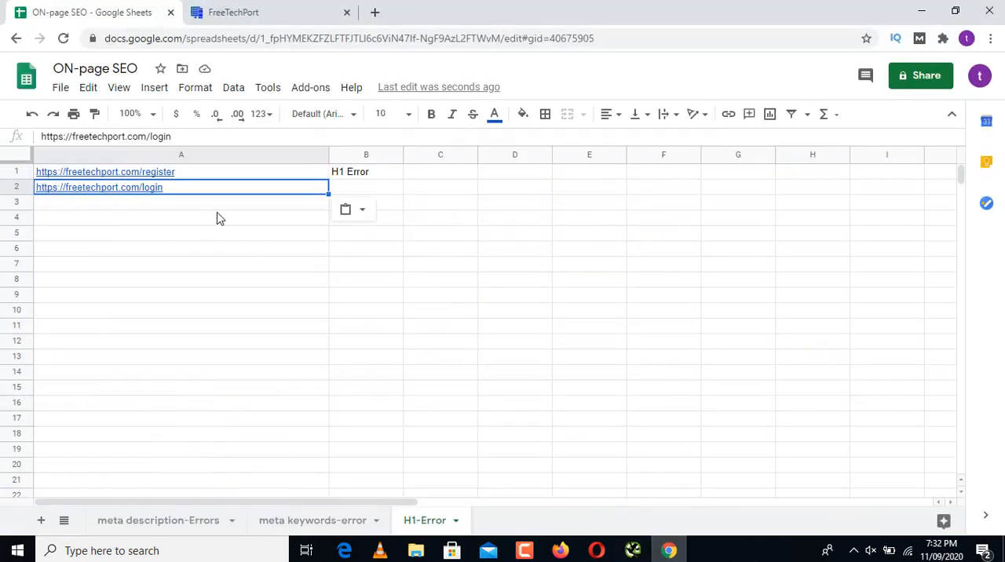
click(238, 205)
text(https://freetechport.com/contact)
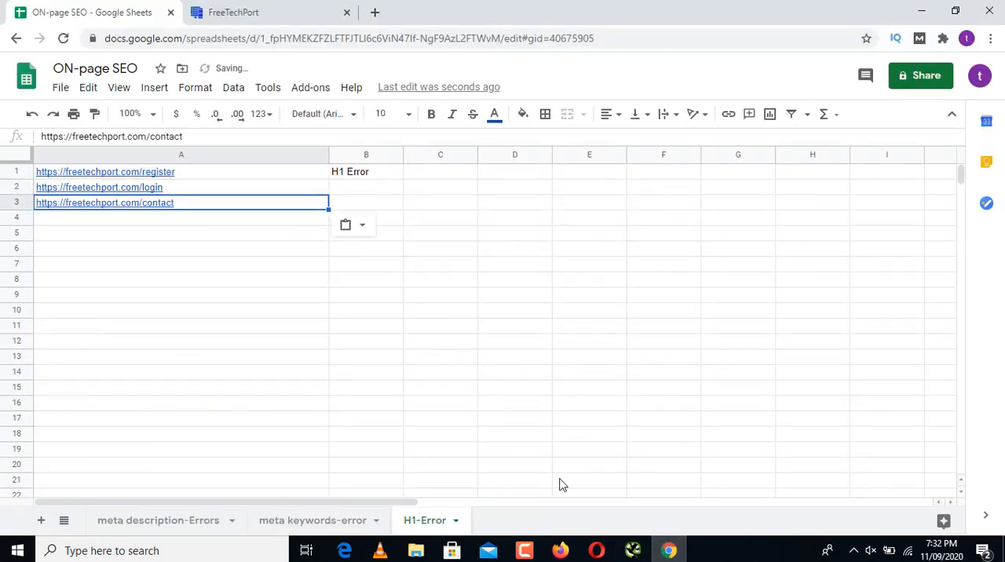
Step: Copy the address of the forgot_password page, which lacks an H1, from Screaming Frog into cell A4 of the H1-Error sheet in Google Sheets
click(633, 550)
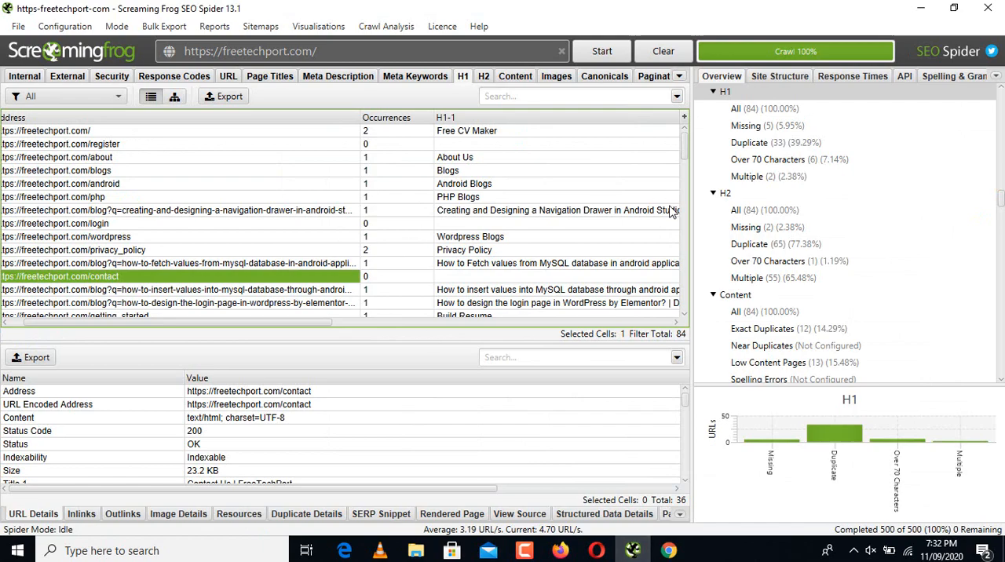
drag(682, 154, 687, 210)
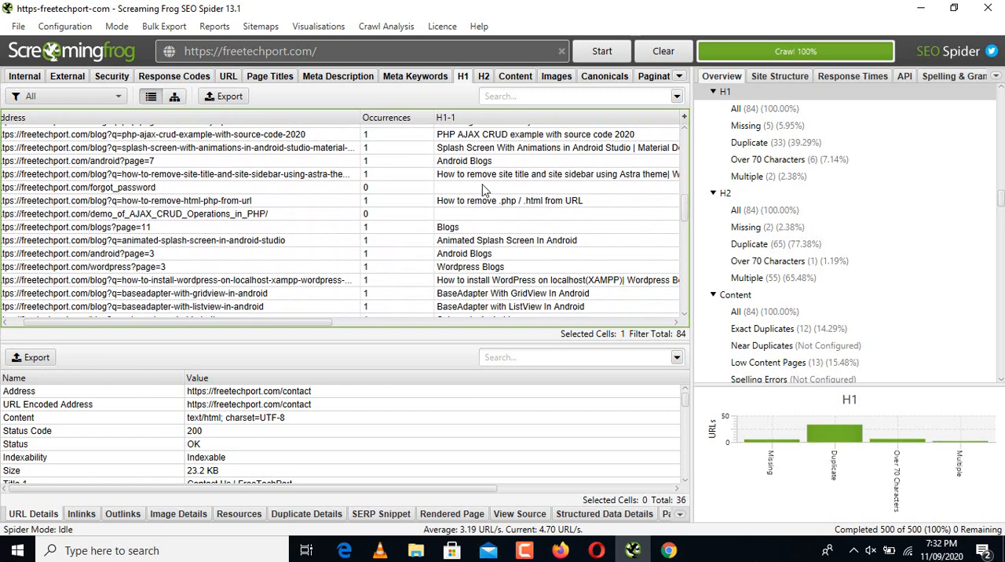
click(331, 191)
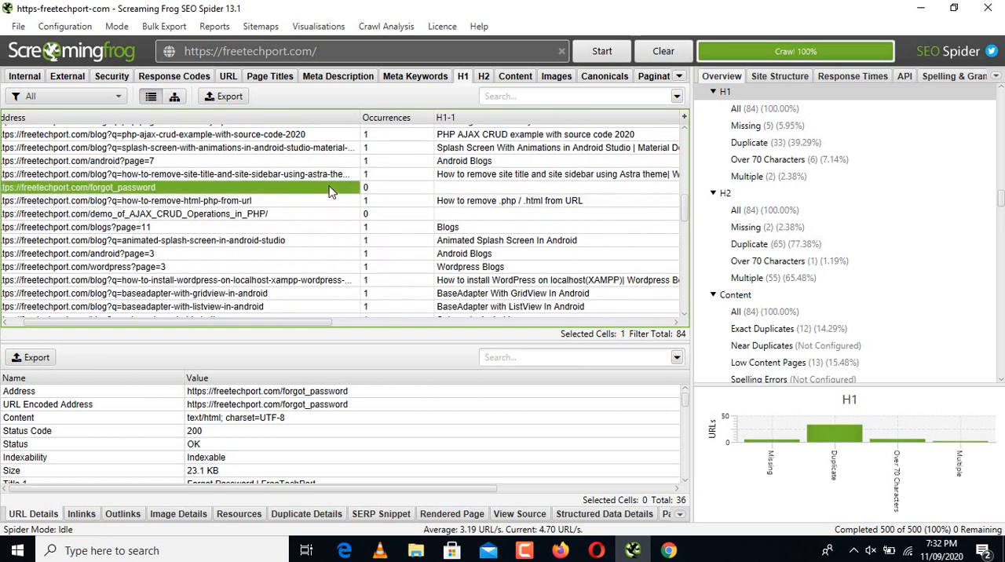
click(669, 550)
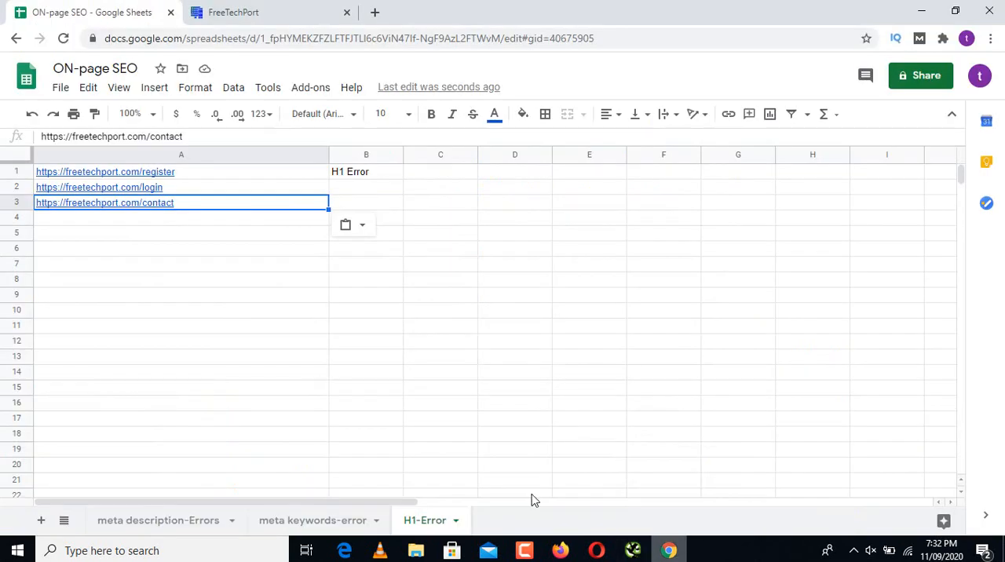
click(174, 220)
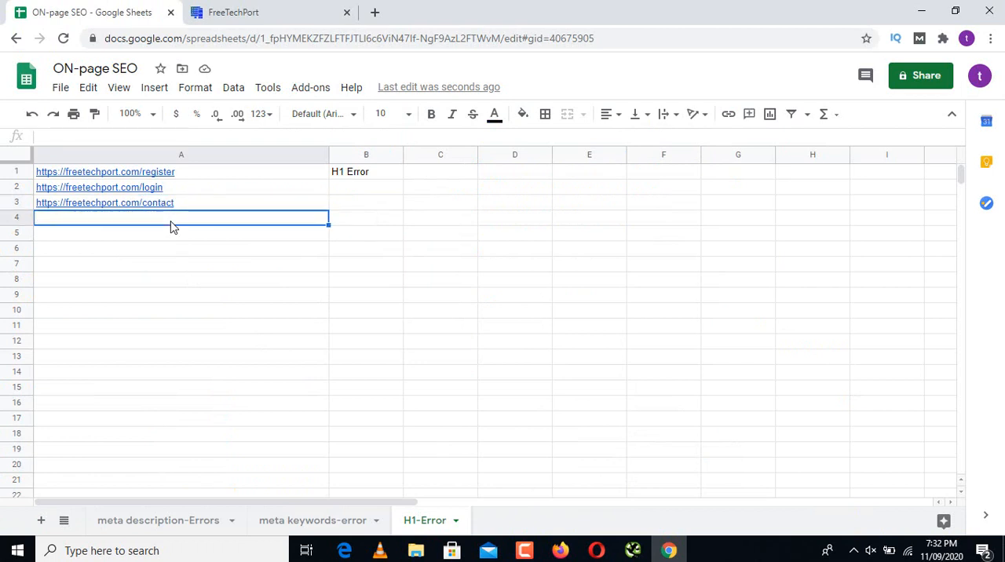
key(ctrl+v)
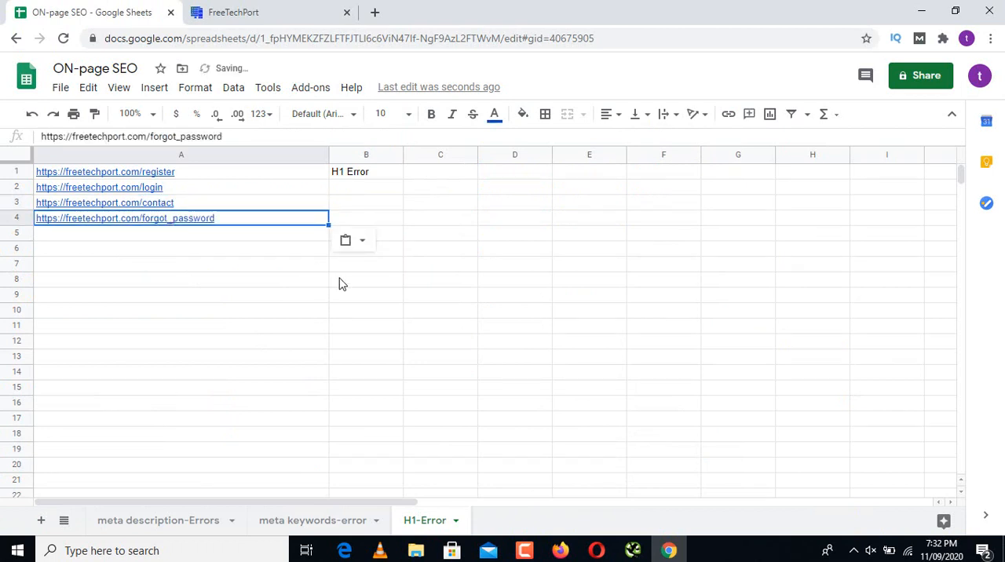
Step: Copy the demo_of_AJAX_CRUD_Operations_in_PHP address, which lacks an H1, from Screaming Frog into cell A5 of the H1-Error sheet in Google Sheets
click(637, 554)
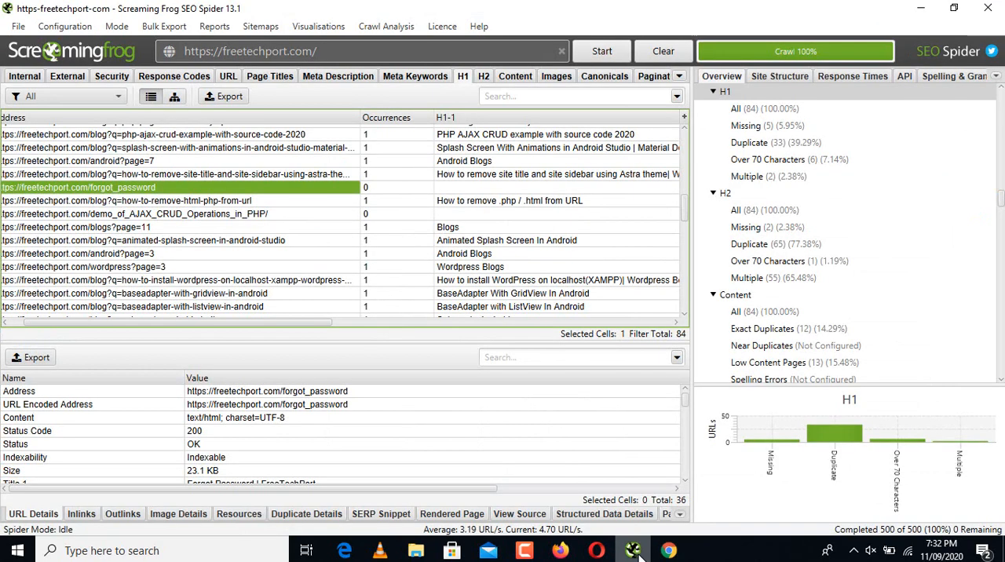
click(334, 214)
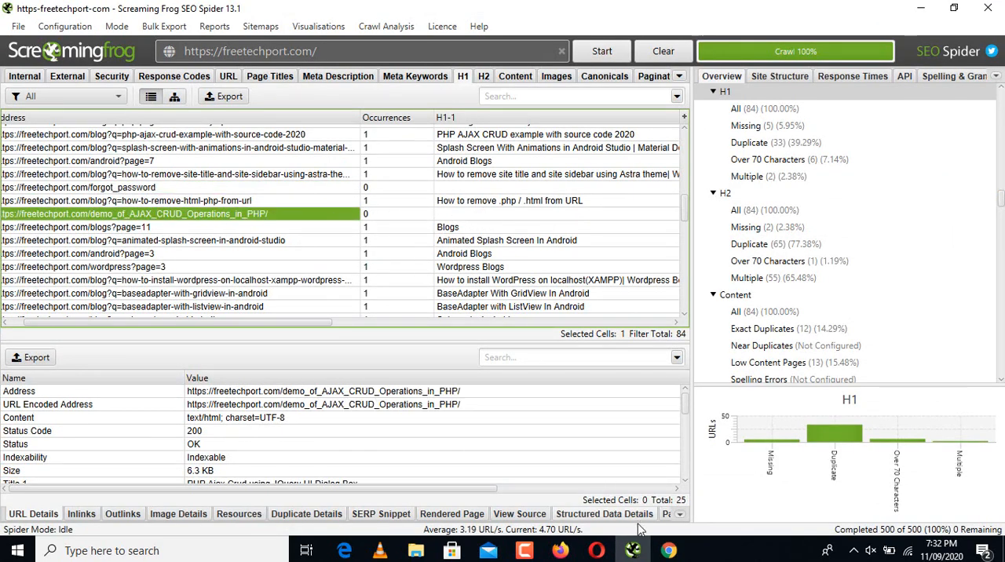
click(666, 552)
click(181, 236)
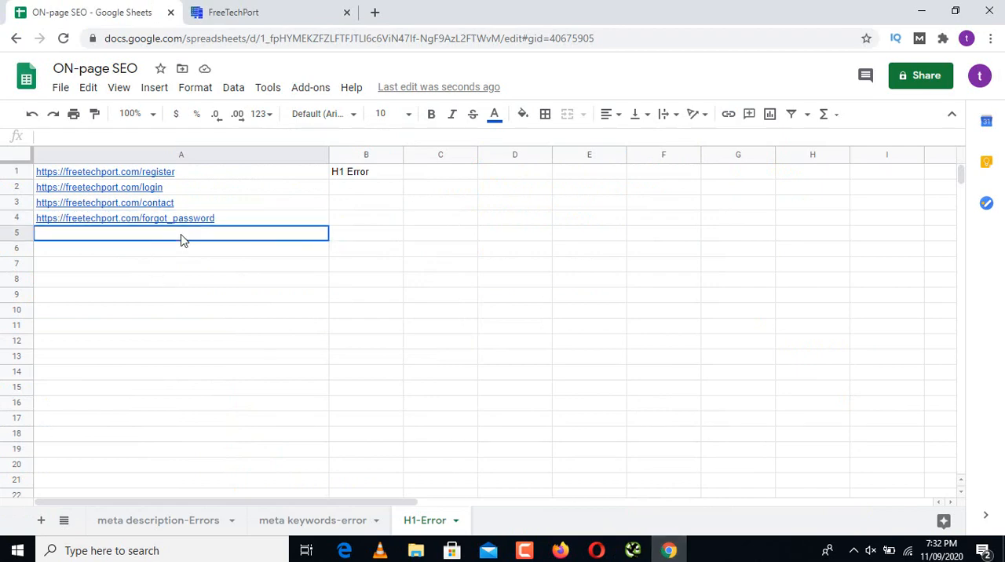
text(https://freetechport.com/demo_of_AJAX_CRUD_Operations_in_PHP/)
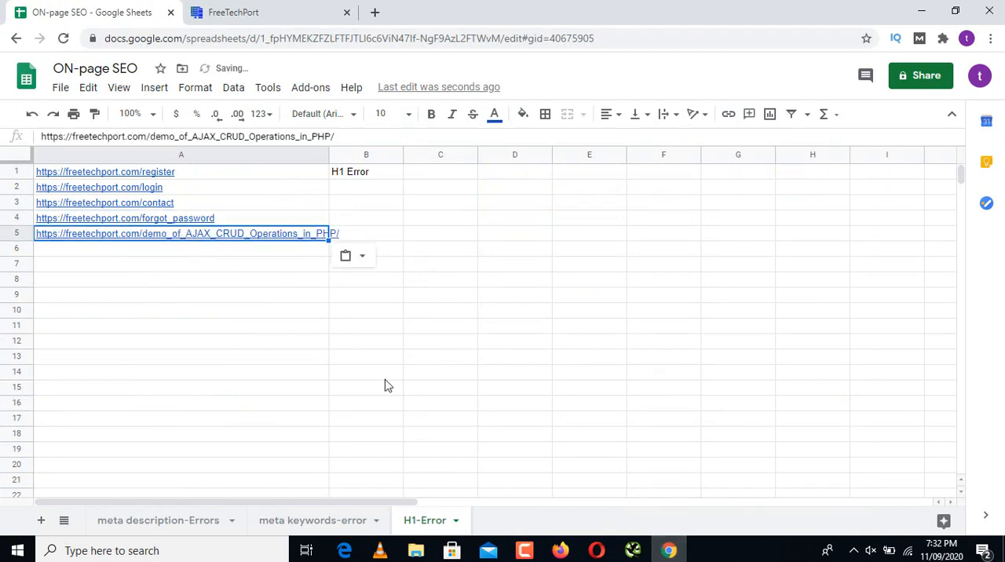
Step: Check the rest of Screaming Frog's H1 list, and fill "H1 Error" from B1 down to B5 of the H1-Error sheet in Google Sheets
click(632, 552)
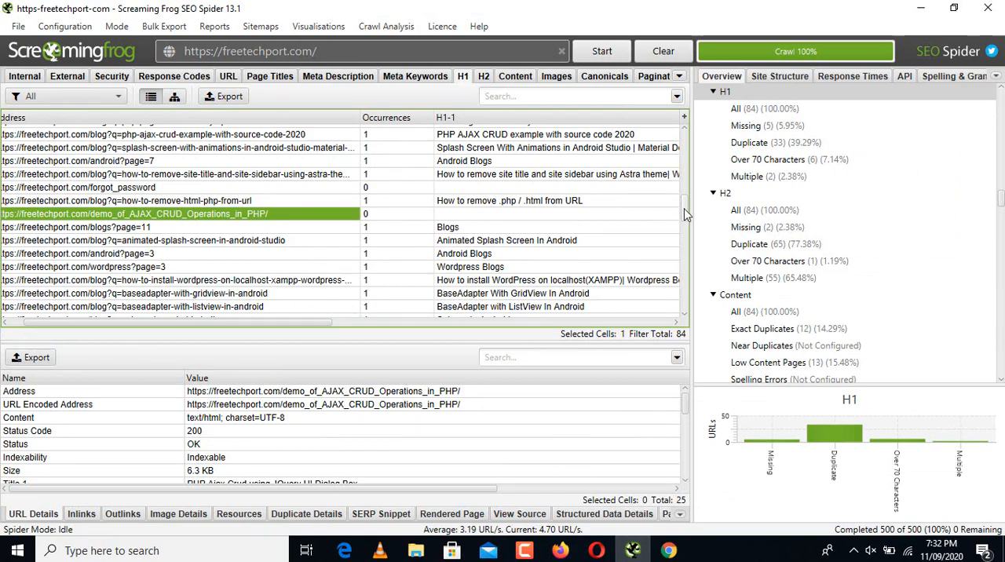
drag(684, 219, 690, 300)
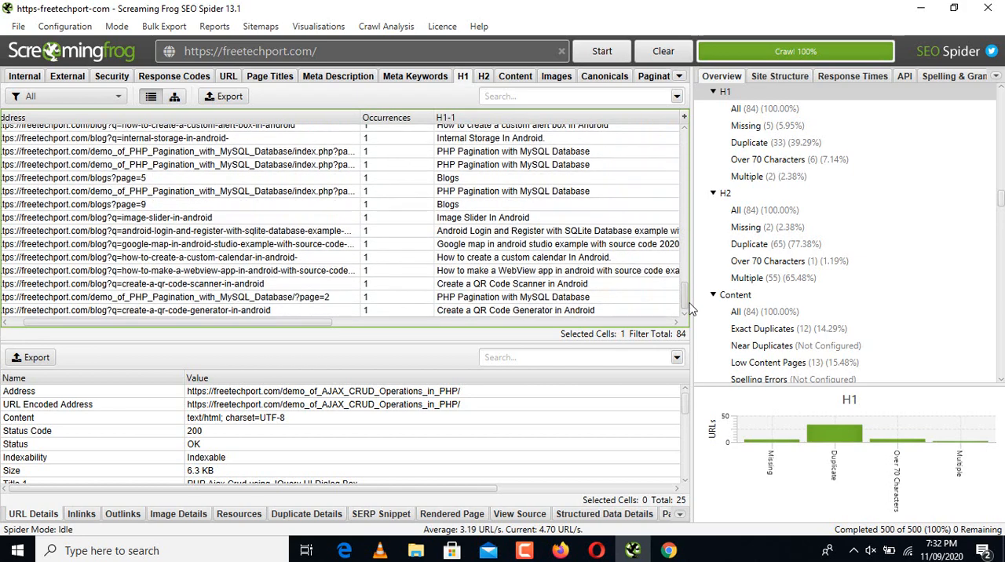
click(669, 550)
click(373, 175)
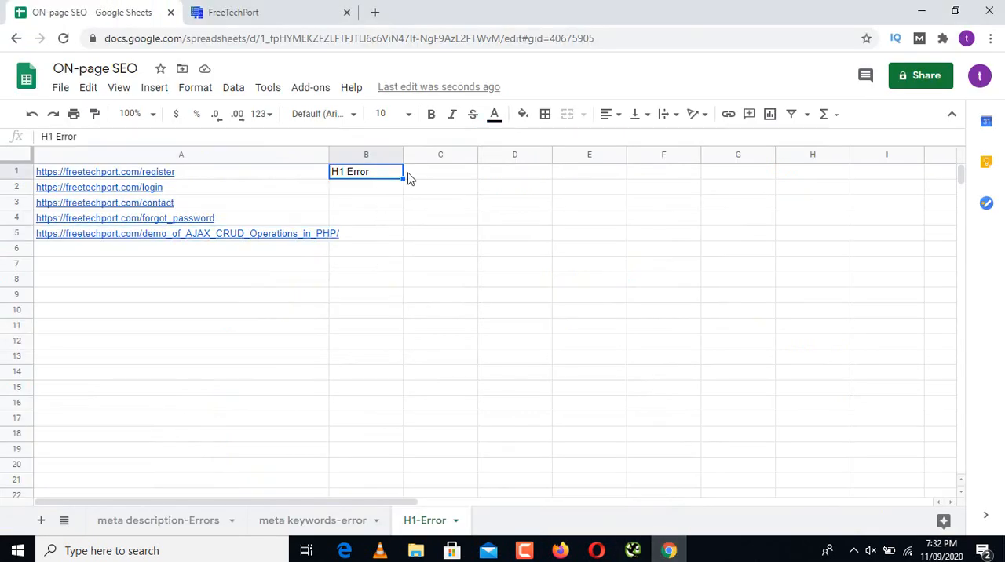
drag(402, 179, 400, 237)
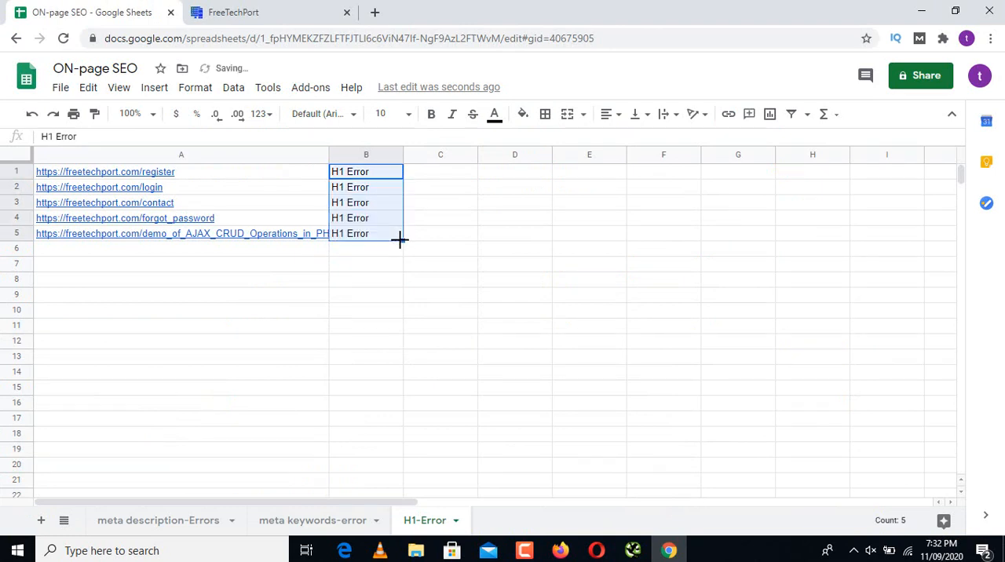
Step: Add a new sheet to the ON-page SEO spreadsheet and name it H2-Error
click(41, 522)
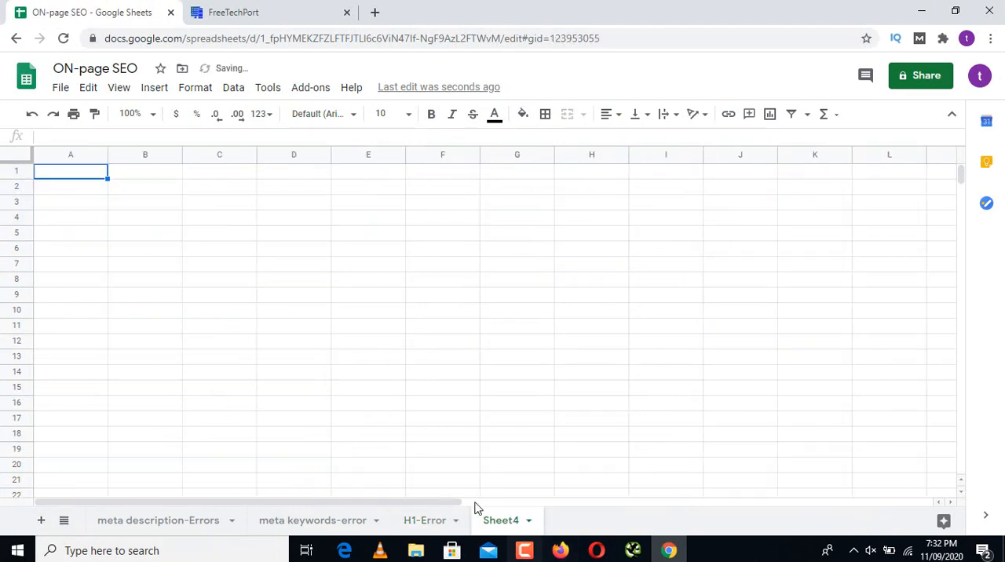
double_click(495, 520)
text(H)
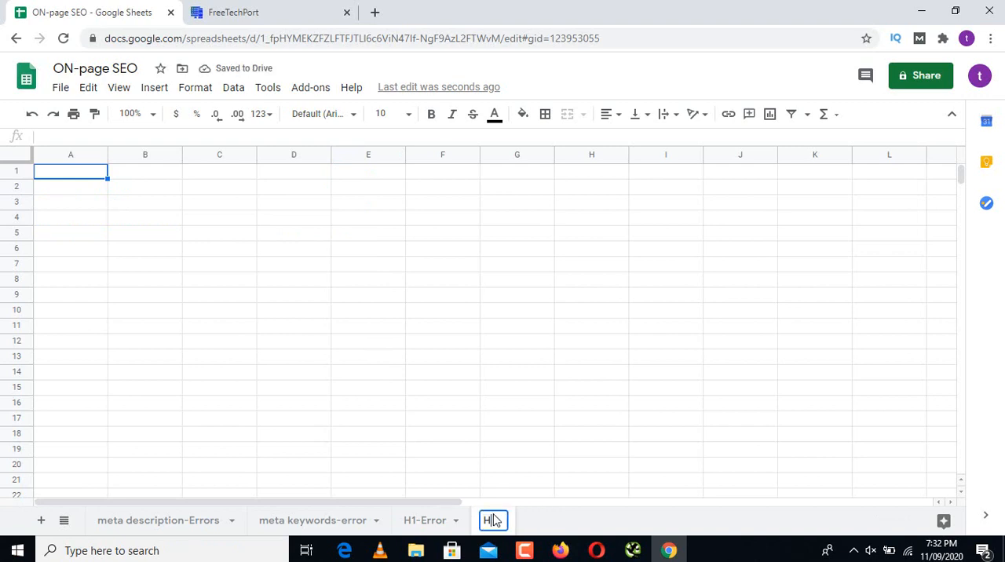
text(1)
text(-Error)
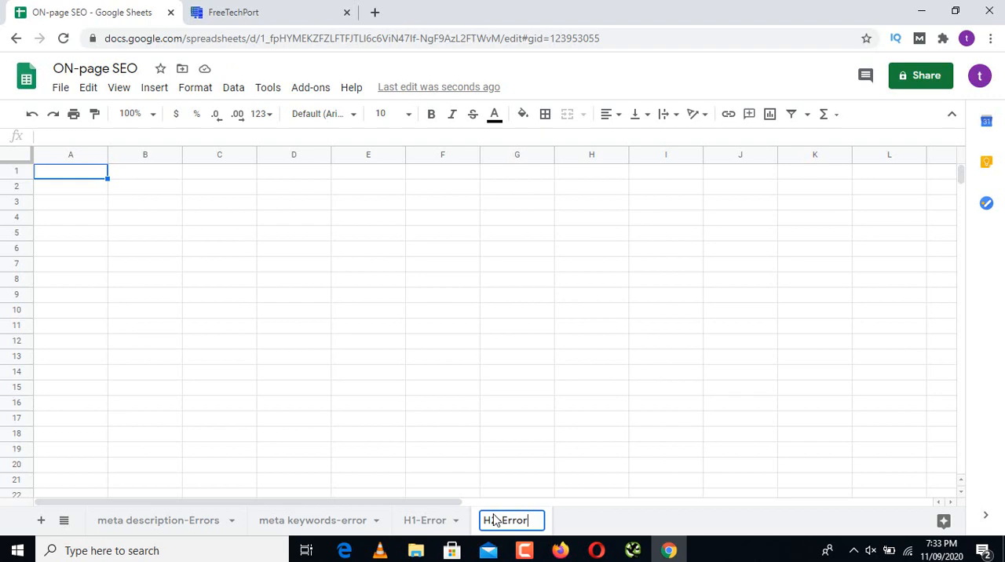
key(Return)
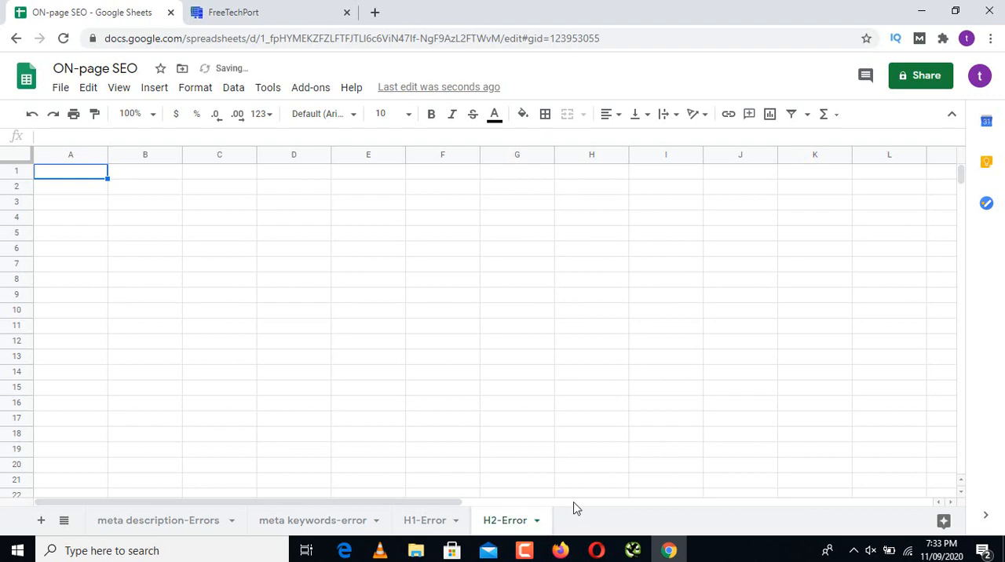
Step: Copy the demo_resume address, which lacks an H2, from Screaming Frog's H2 list into cell A1 of a widened column A on the H2-Error sheet
click(632, 550)
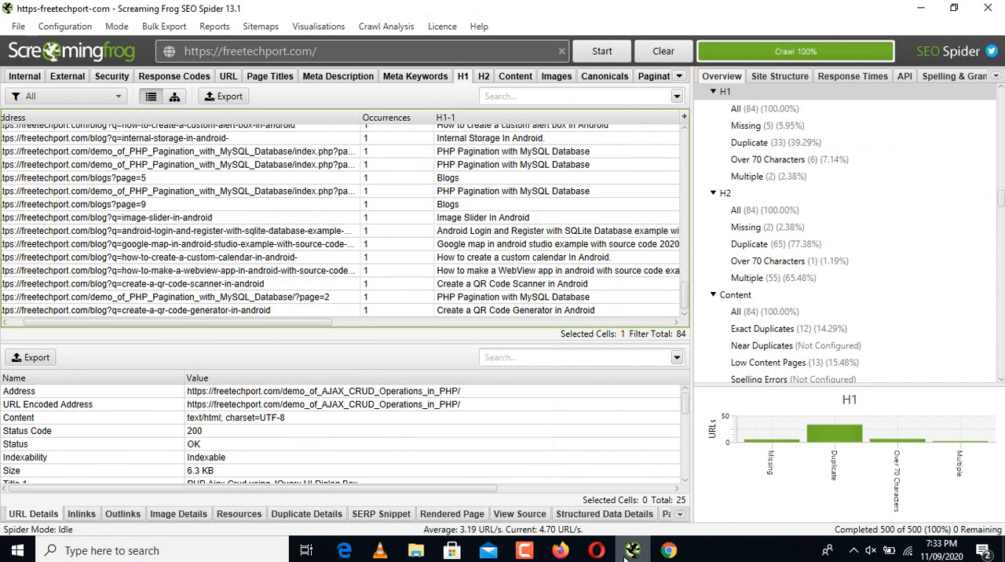
click(485, 77)
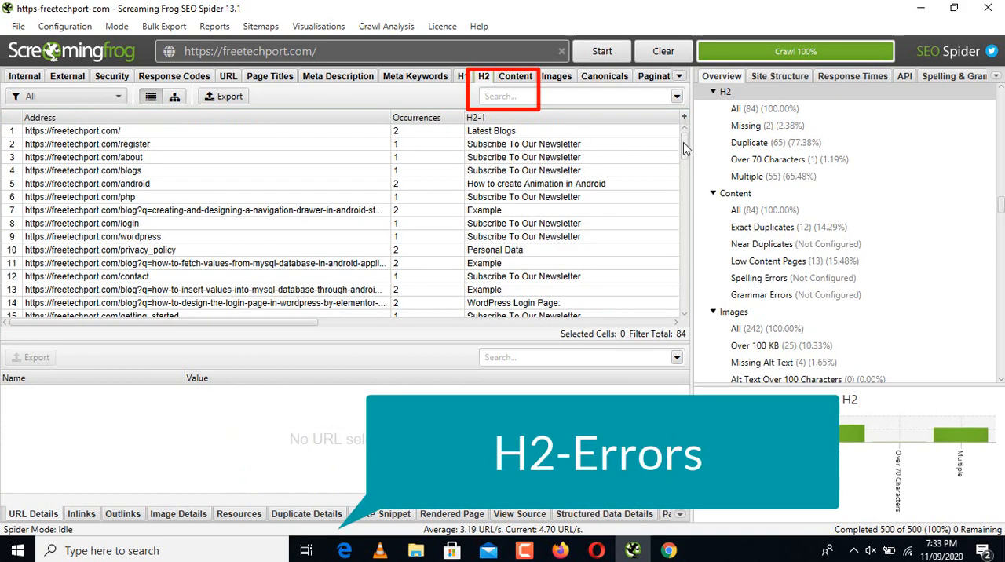
drag(683, 149, 683, 176)
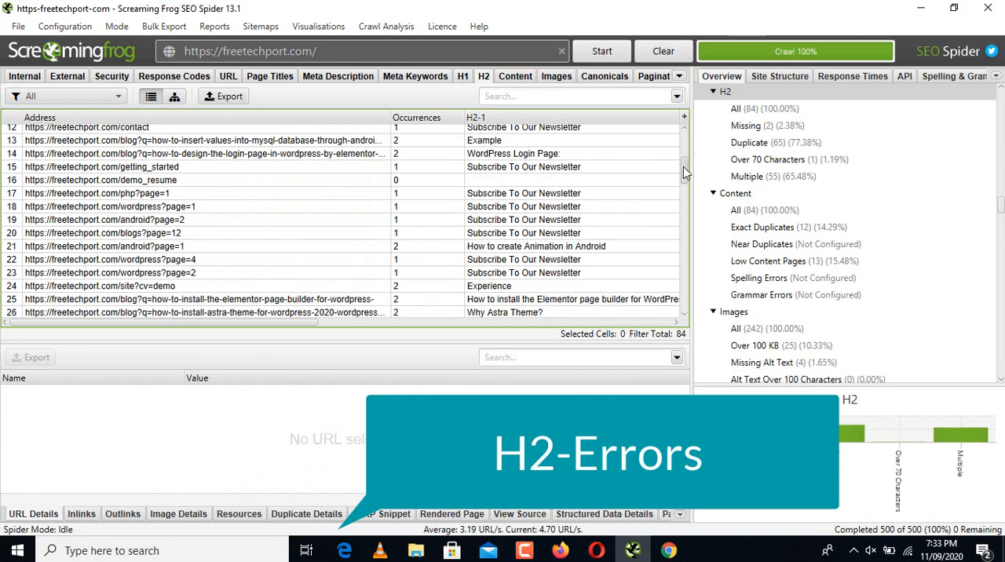
click(533, 183)
click(369, 182)
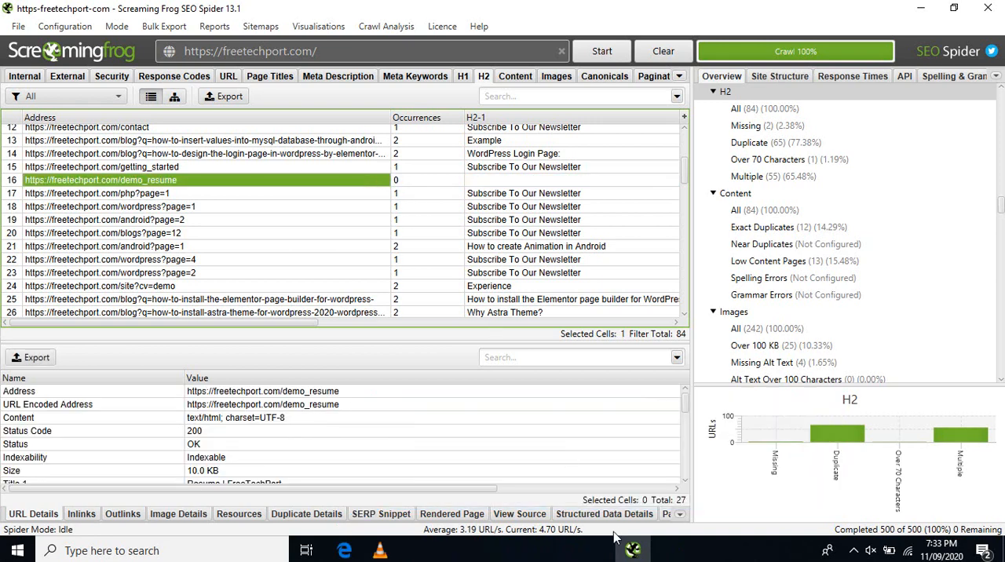
click(674, 556)
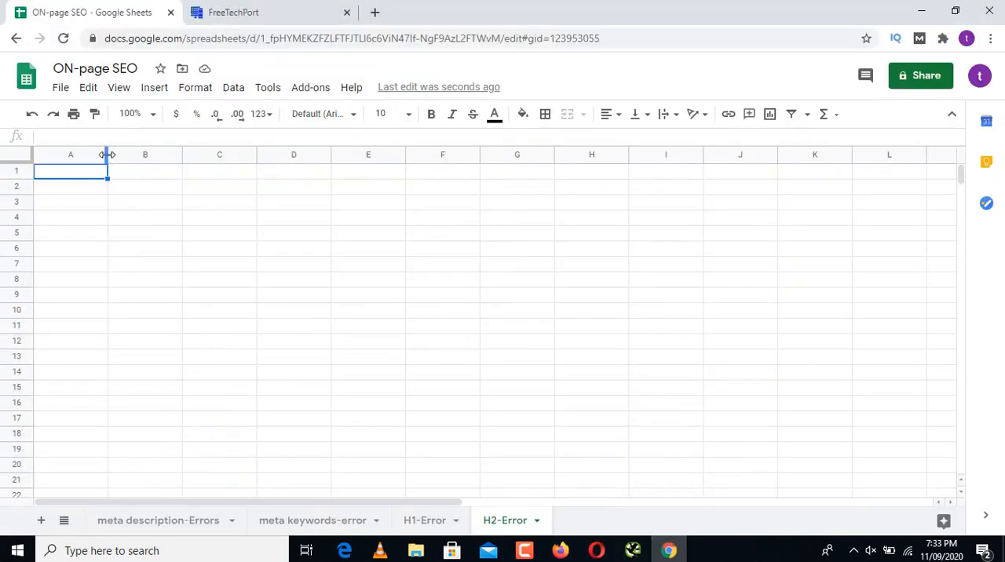
drag(487, 269, 353, 247)
click(270, 174)
text(https://freetechport.com/demo_resume)
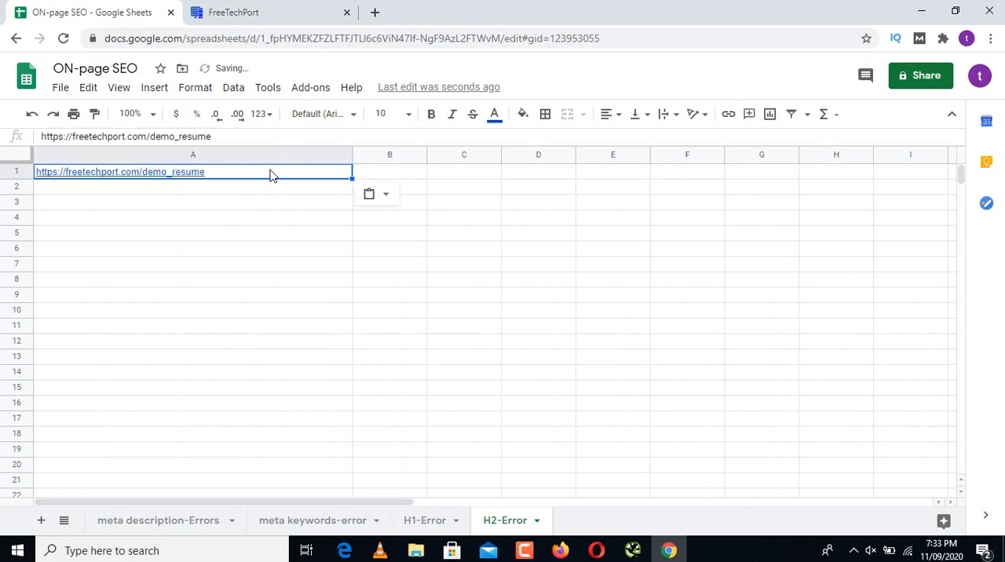
Step: Enter "H2-Errors" in cell B1 of the H2-Error sheet, beside the demo_resume address
click(387, 177)
text(H)
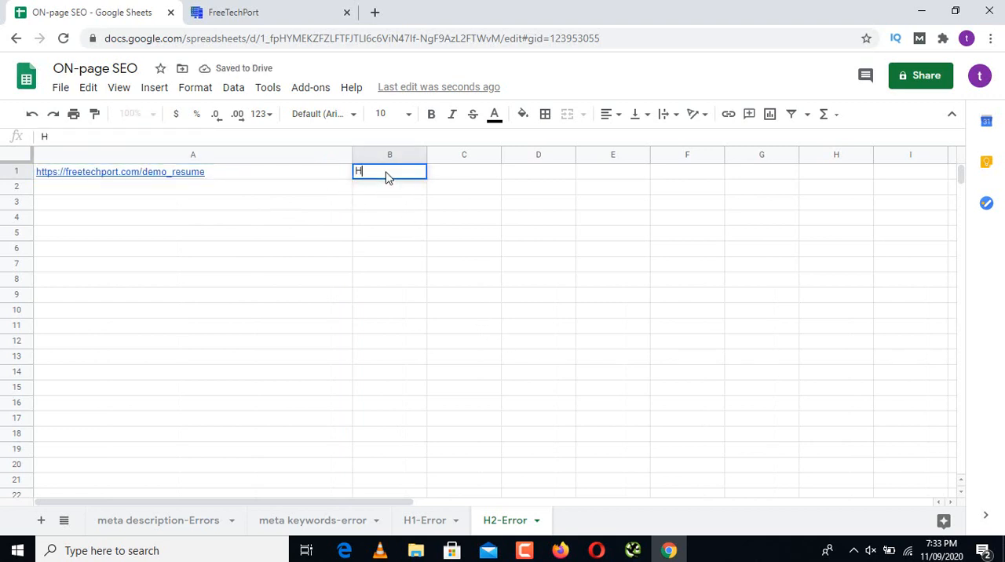
text(2-Errors)
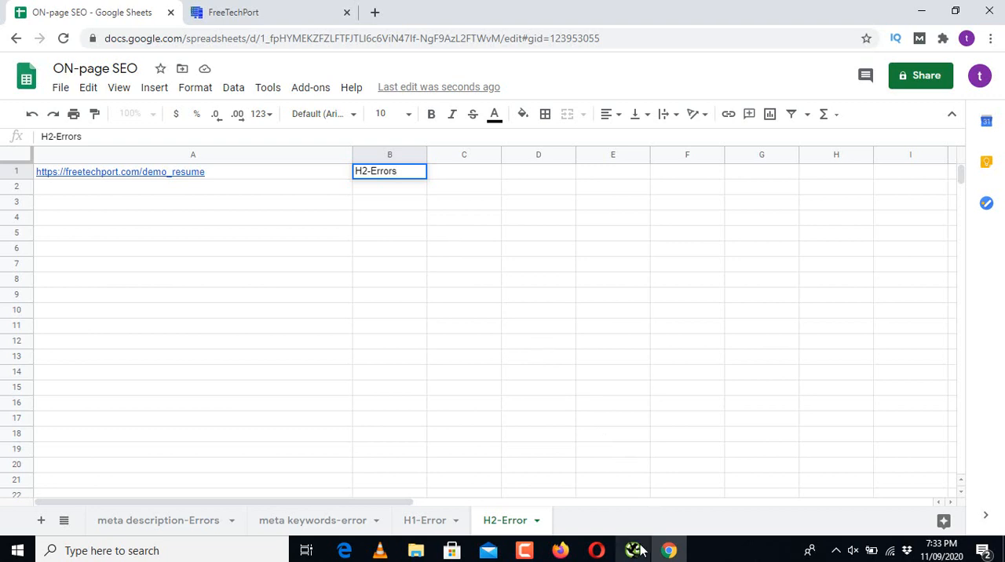
Step: Copy the demo_of_AJAX_CRUD_Operations_in_PHP address, which lacks an H2, from Screaming Frog's H2 list into cell A2 of the H2-Error sheet
mouse_move(641, 550)
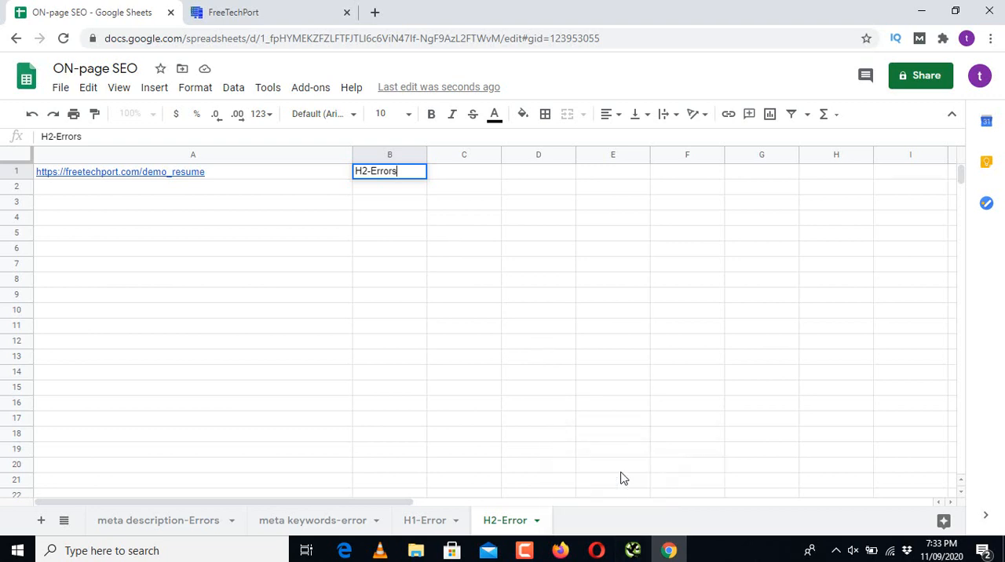
click(632, 552)
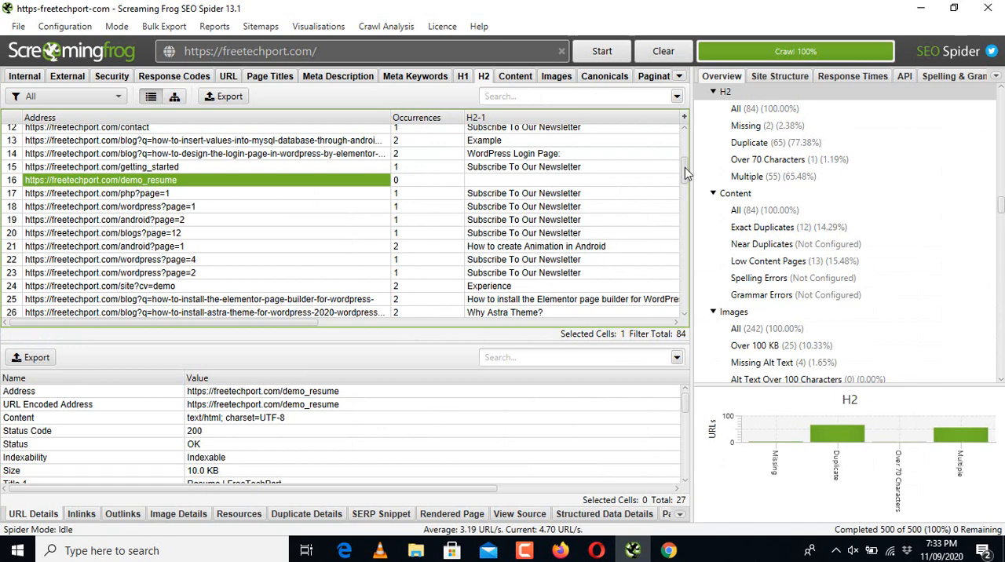
drag(684, 178, 685, 211)
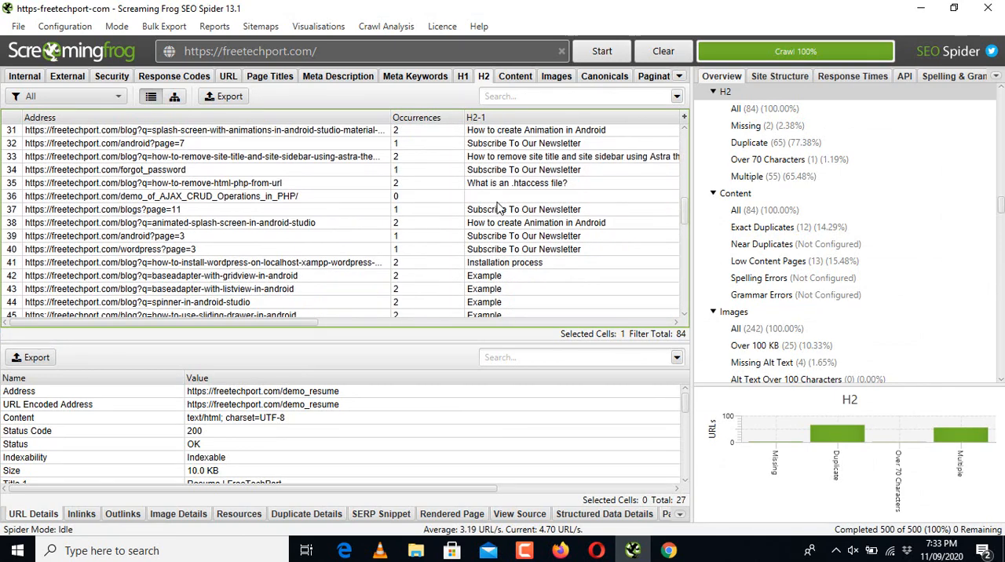
click(473, 200)
click(372, 199)
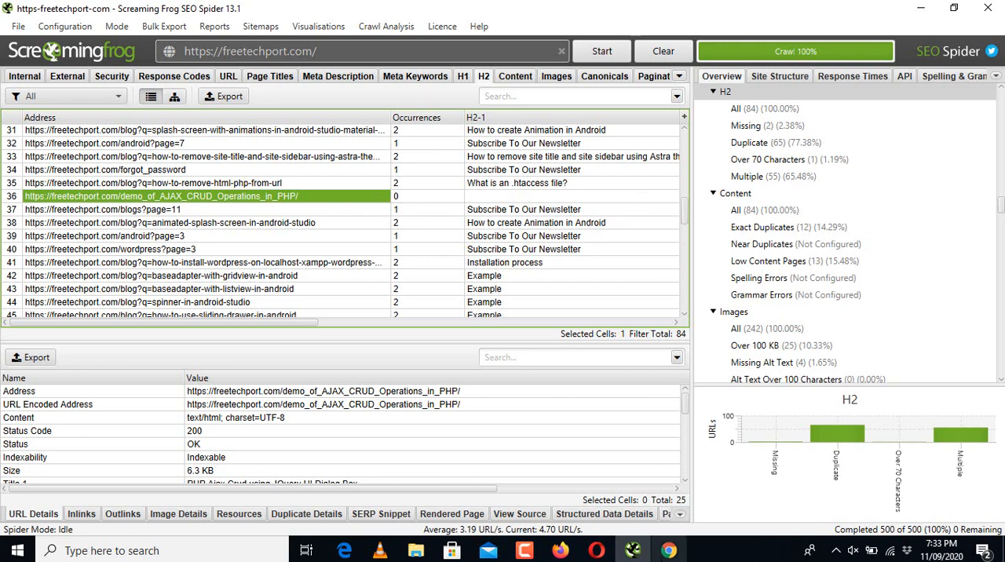
click(668, 550)
click(253, 192)
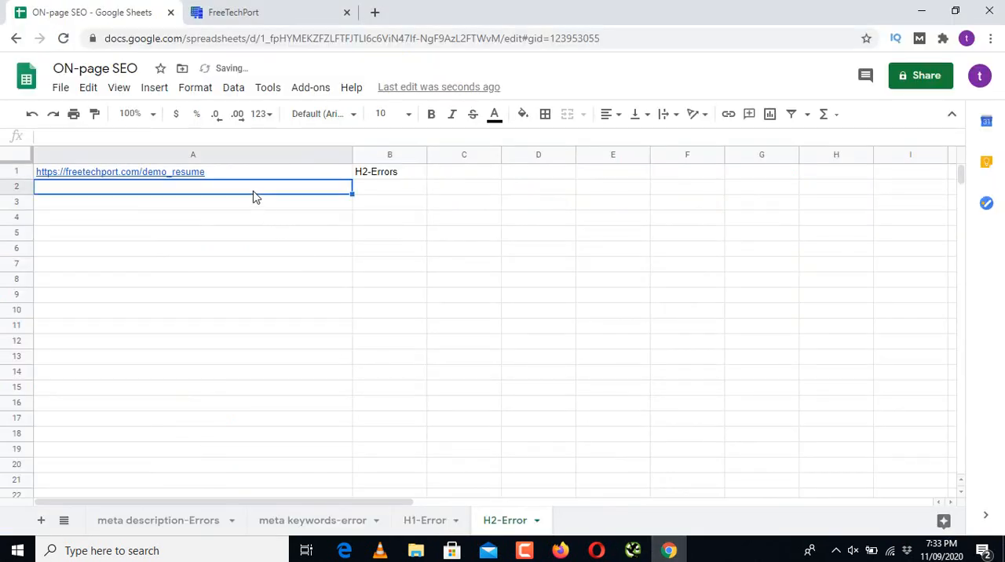
text(https://freetechport.com/demo_of_AJAX_CRUD_Operations_in_PHP/)
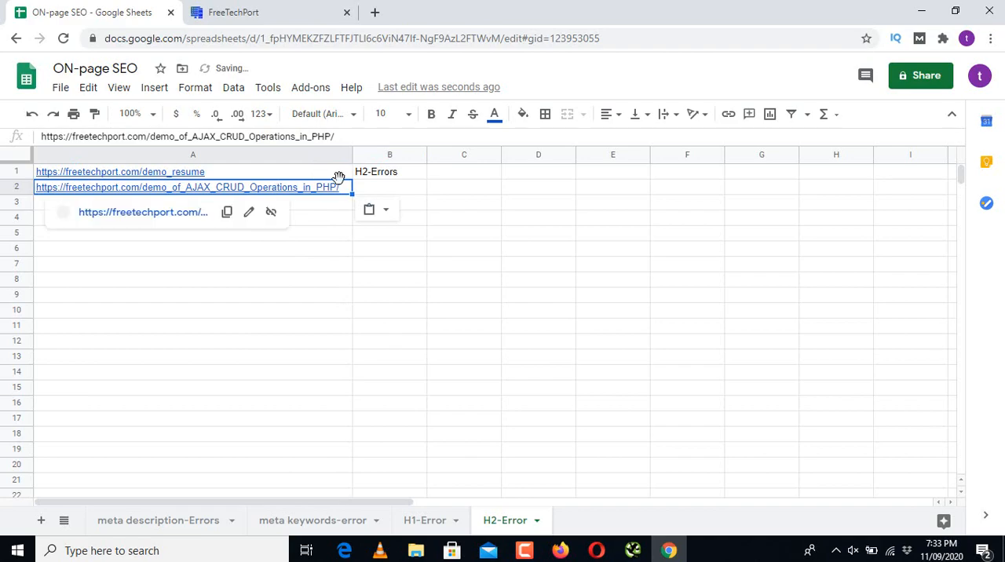
Step: Check the rest of Screaming Frog's H2 list, and fill "H2-Errors" from B1 down to B2 of the H2-Error sheet in Google Sheets
click(633, 551)
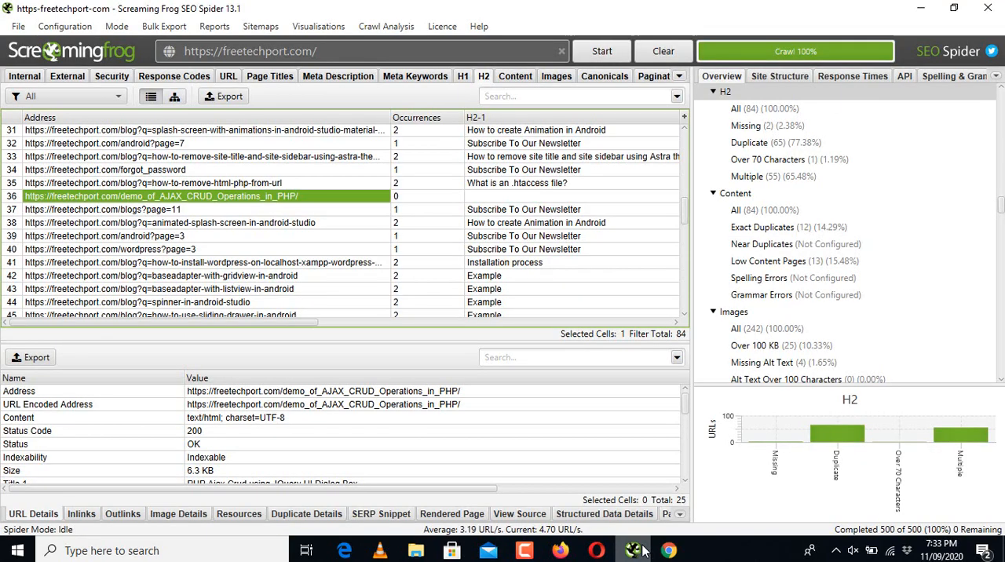
drag(686, 215, 684, 304)
click(668, 551)
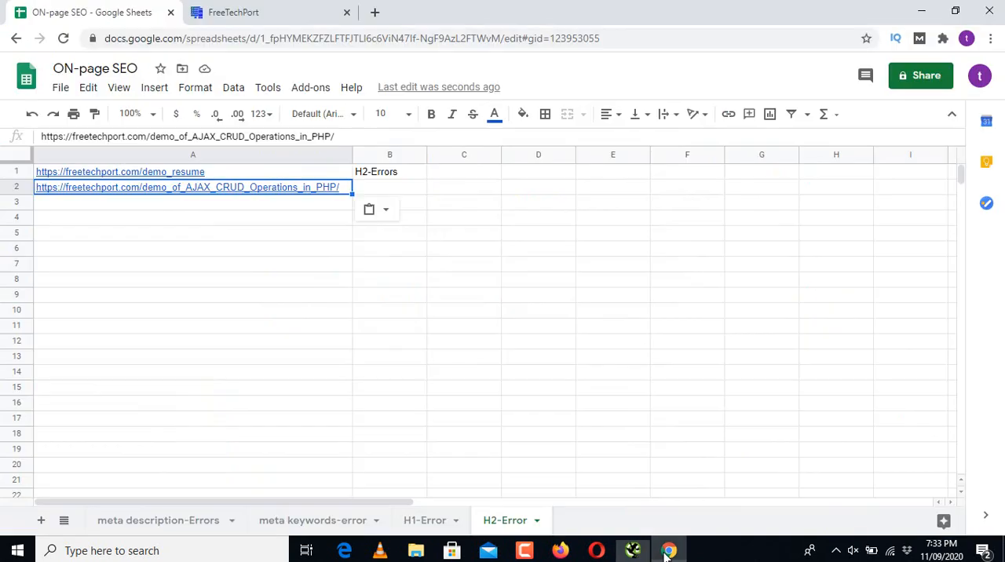
click(401, 179)
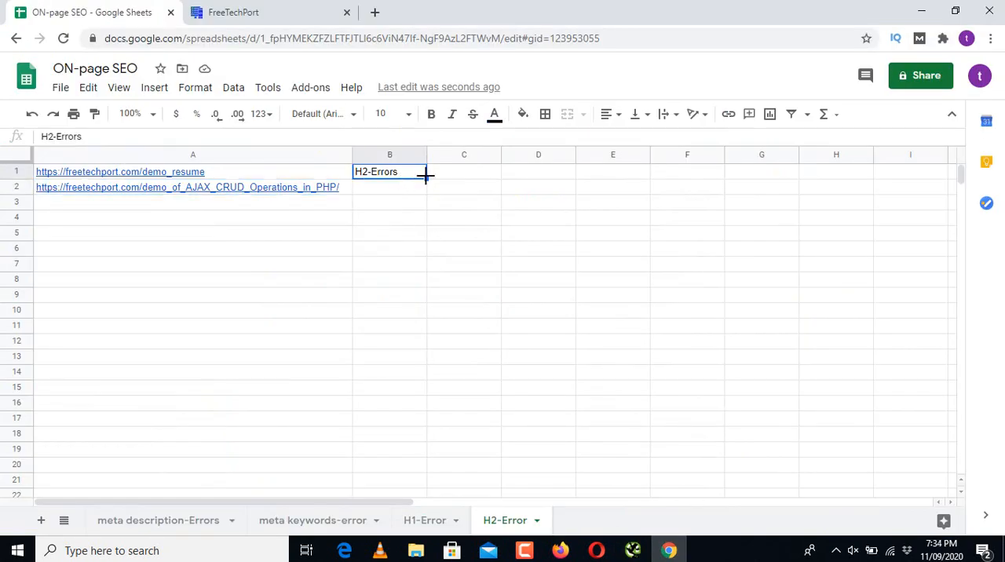
drag(427, 177, 425, 192)
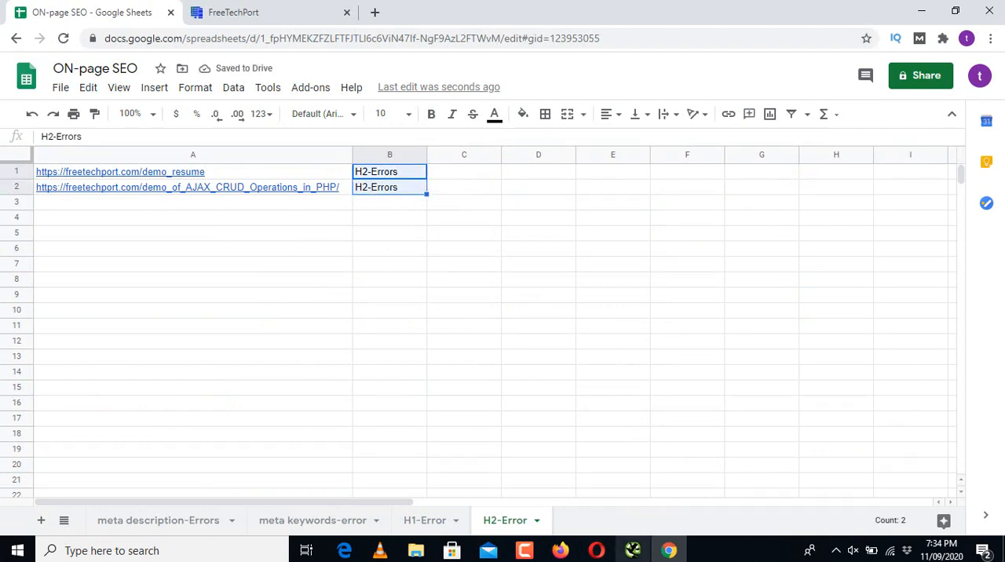
Step: Switch to Screaming Frog and check the indexability of every page in the Content list
click(632, 550)
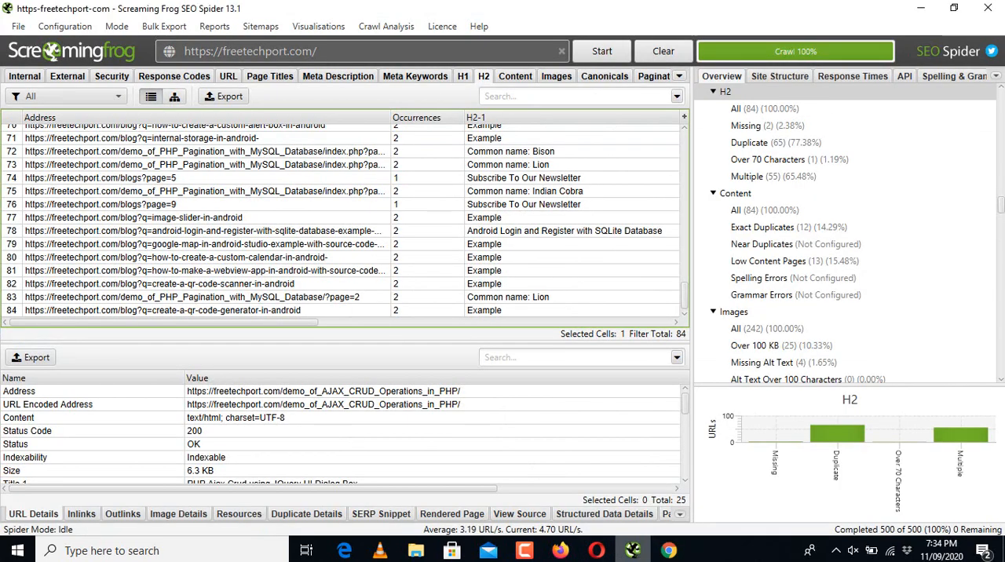
click(519, 79)
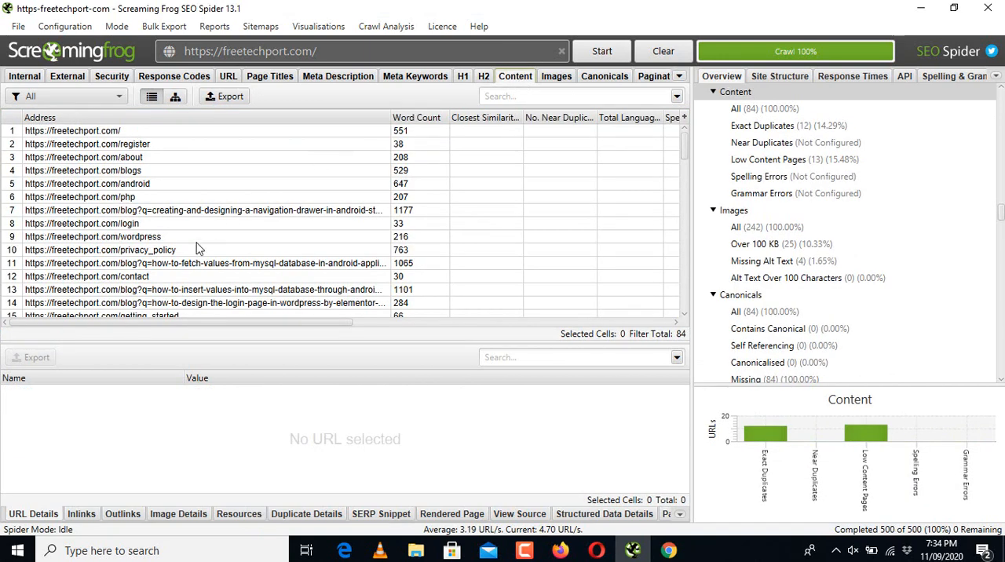
drag(226, 324, 476, 325)
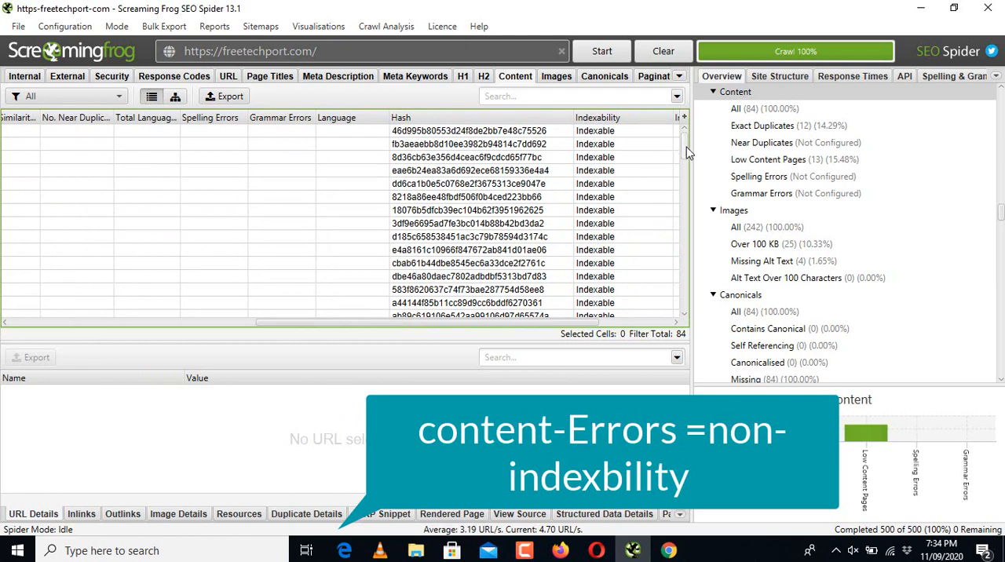
drag(685, 144, 684, 306)
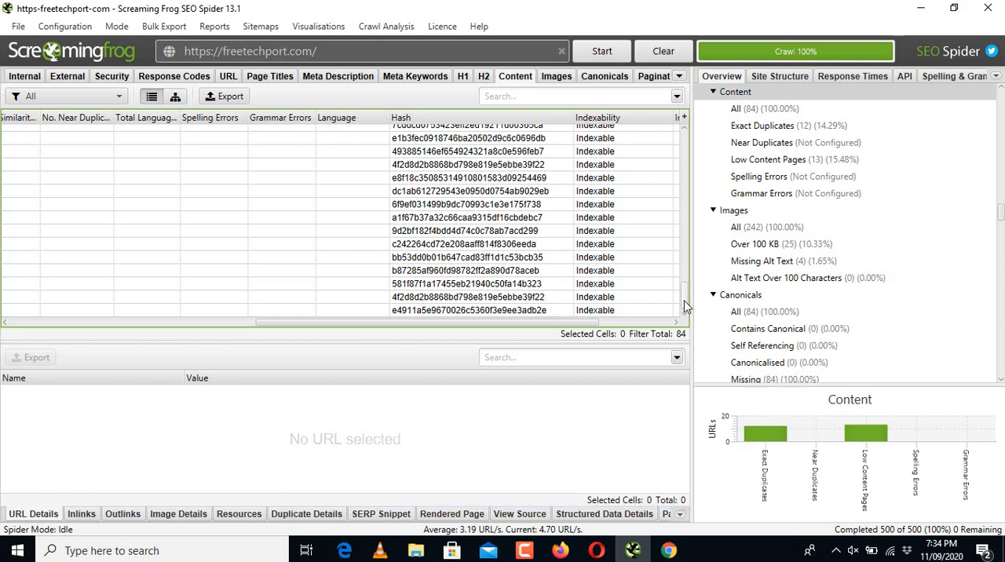
Step: Examine the Images list through to its last entry, checking the Indexability and Indexability Status columns
click(554, 79)
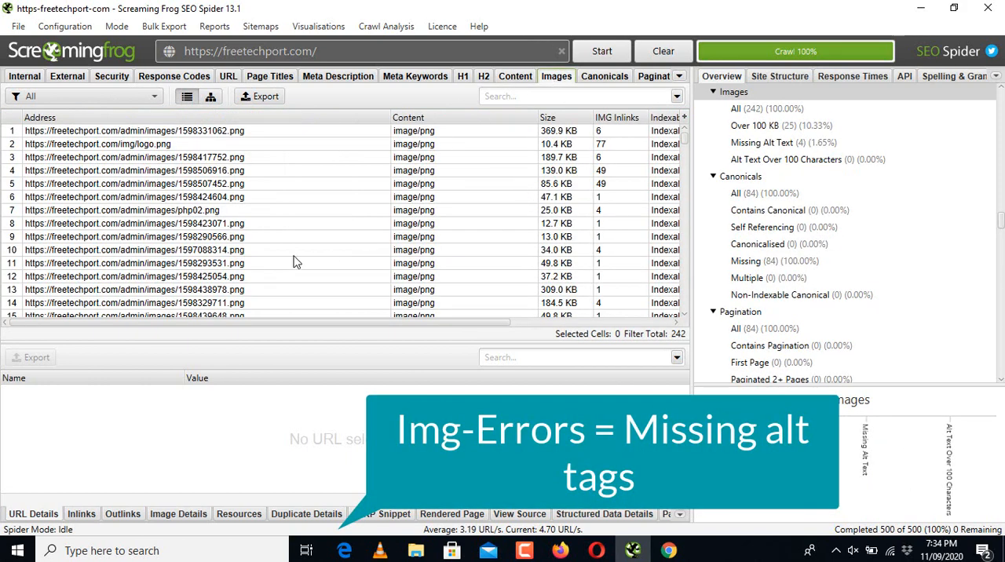
drag(218, 325, 245, 325)
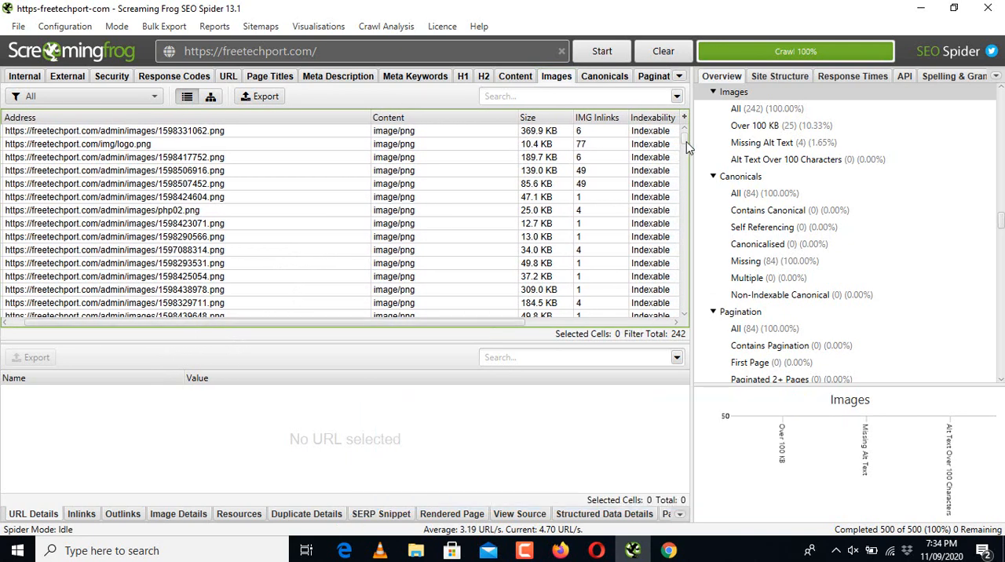
drag(686, 142, 687, 154)
drag(686, 153, 689, 314)
drag(506, 325, 646, 324)
click(648, 313)
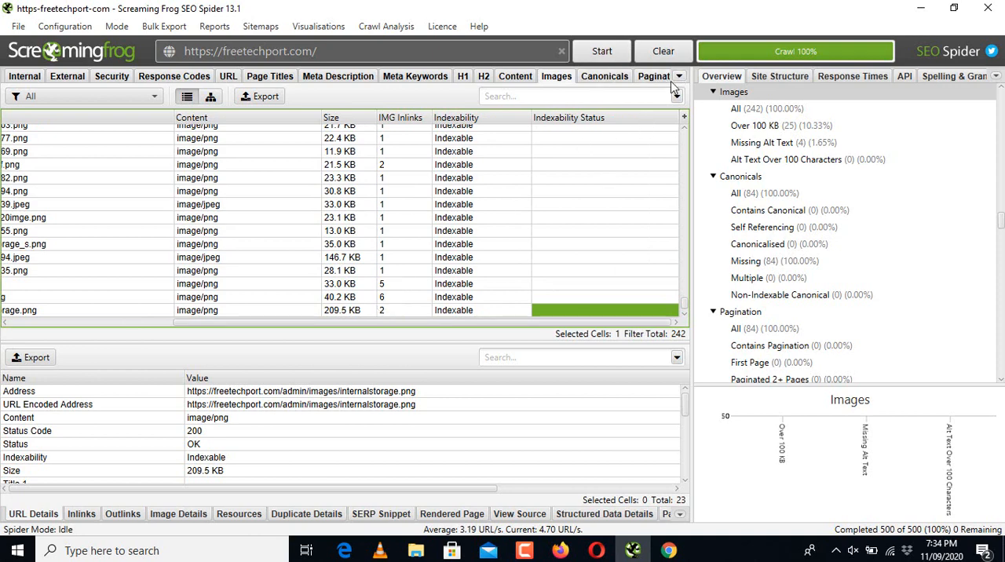
Step: Examine the Canonicals and Pagination lists through to their ends, checking the pages' indexability
click(616, 81)
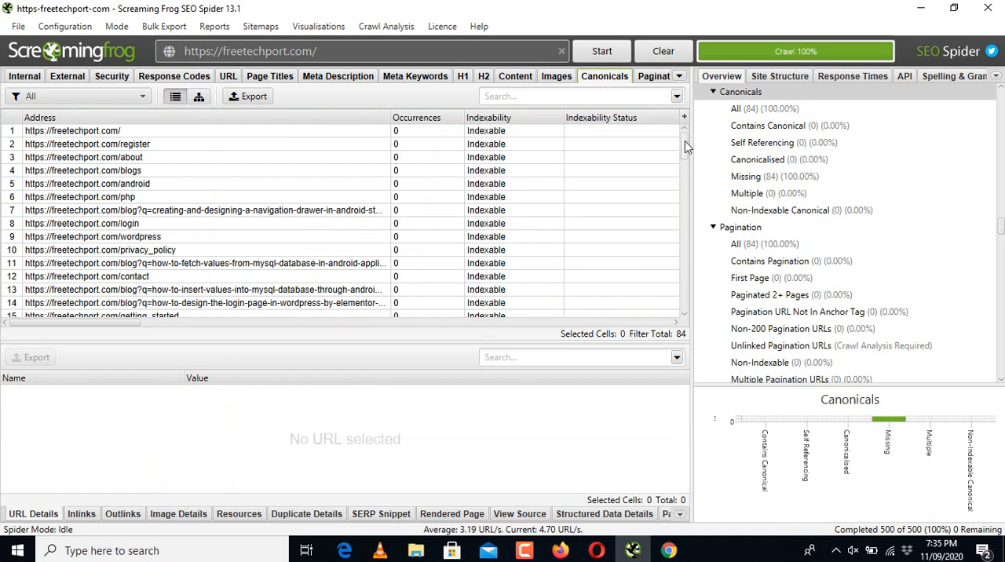
drag(684, 142, 684, 294)
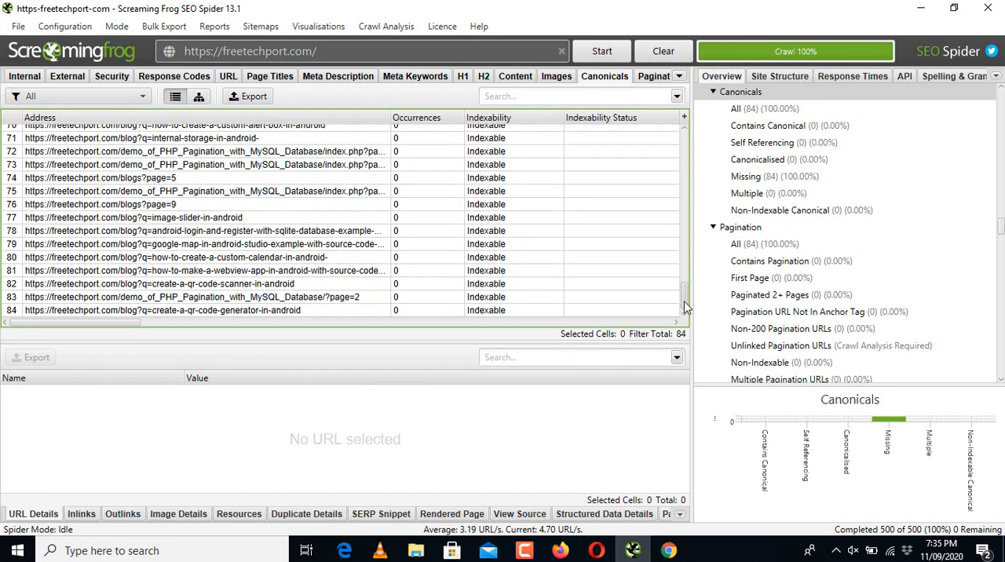
click(657, 78)
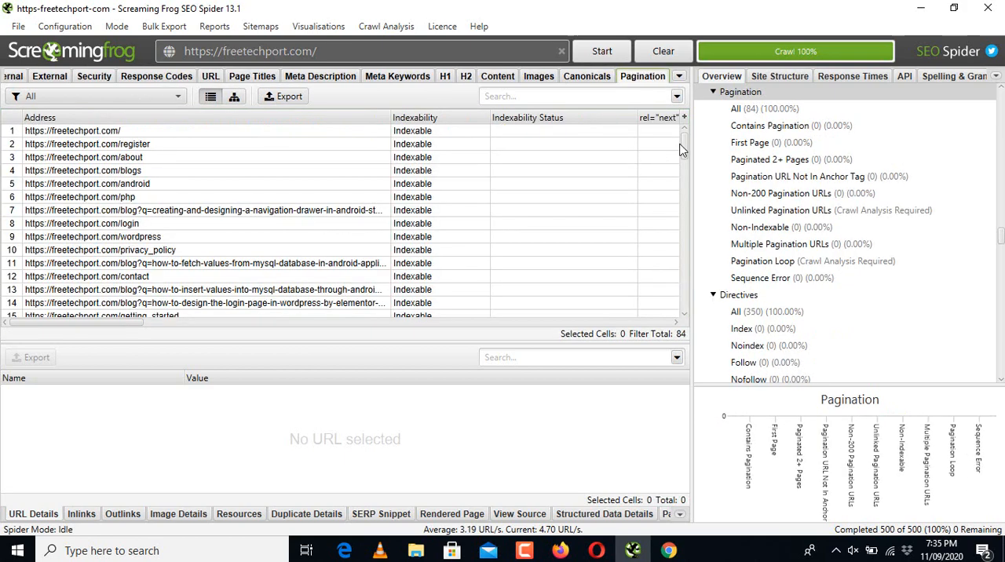
drag(682, 149, 684, 308)
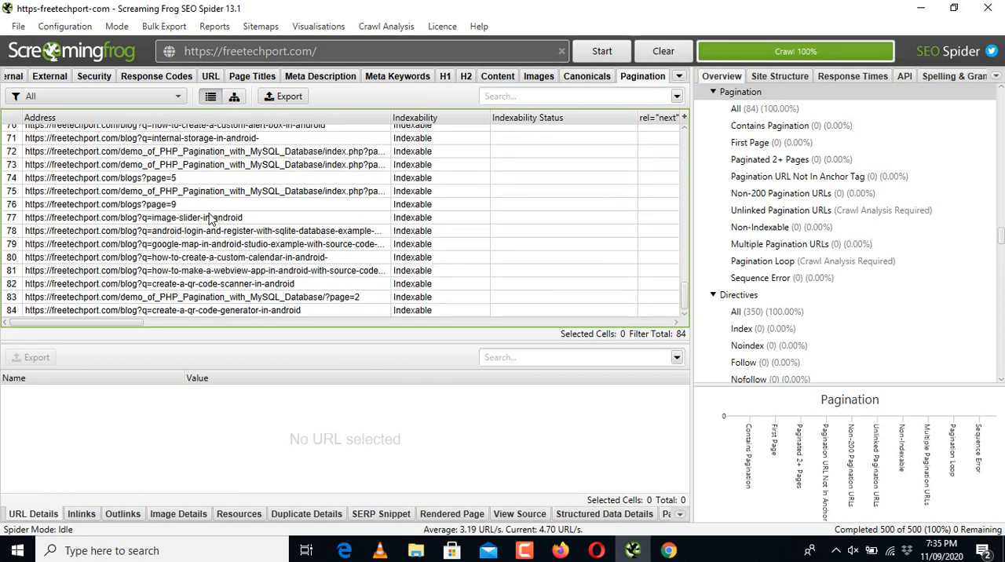
Step: Find the non-indexable, redirected resume page in Screaming Frog's URL list and copy its address
click(215, 78)
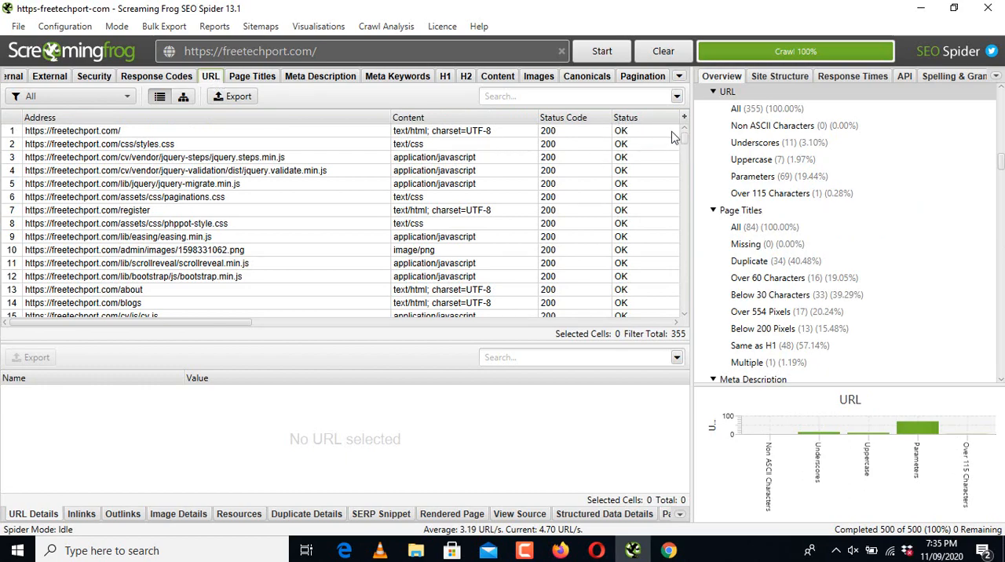
drag(684, 140, 686, 160)
drag(214, 324, 288, 324)
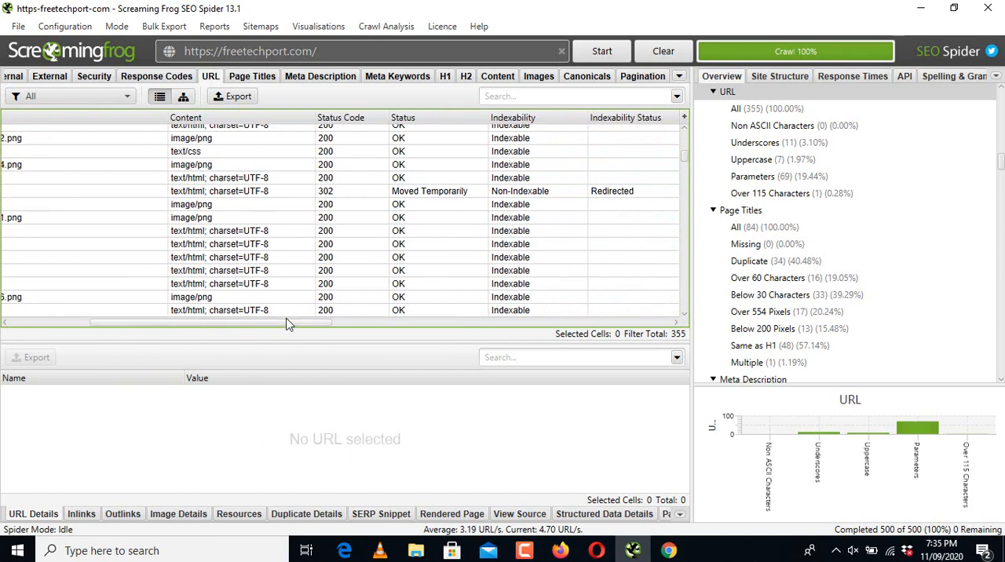
click(531, 196)
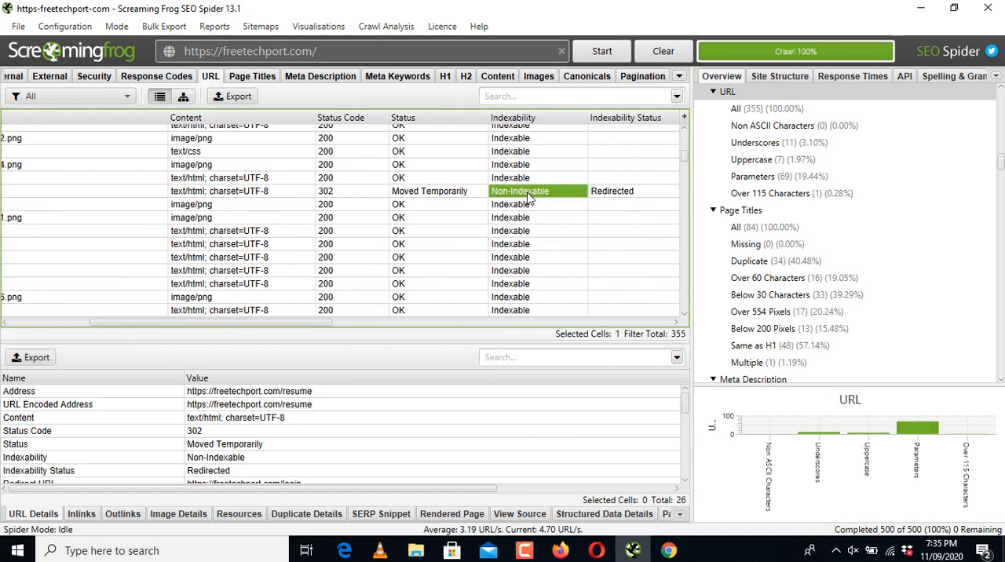
click(428, 193)
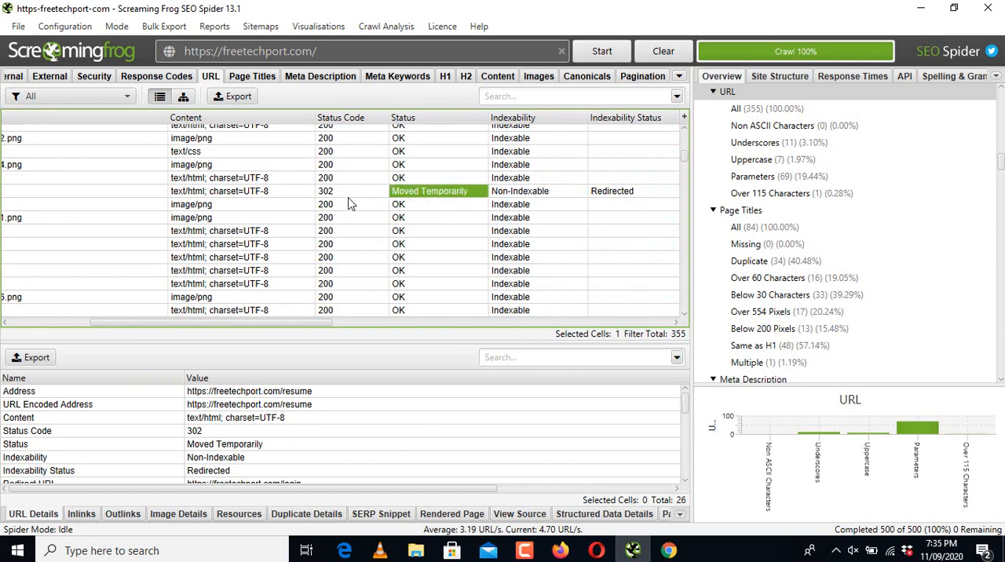
click(161, 194)
drag(188, 325, 85, 330)
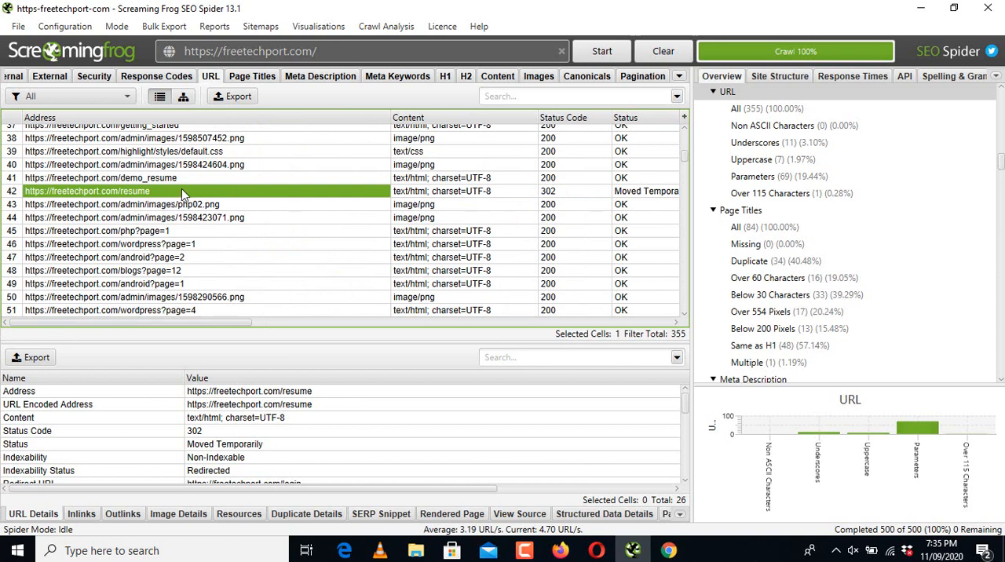
Step: Switch to Google Sheets, add a new sheet to the ON-page SEO spreadsheet and name it URL-Errors
click(669, 550)
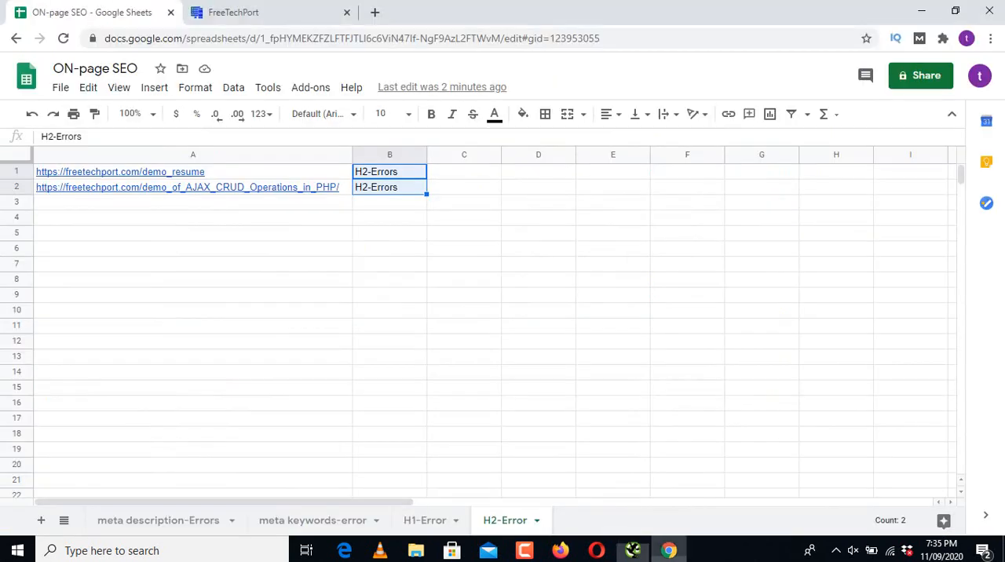
click(41, 521)
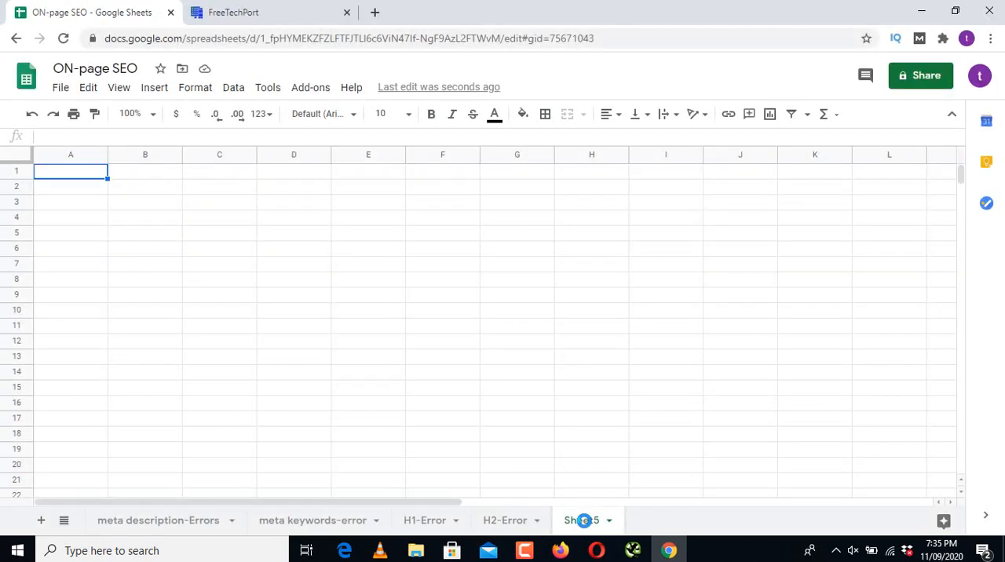
double_click(583, 521)
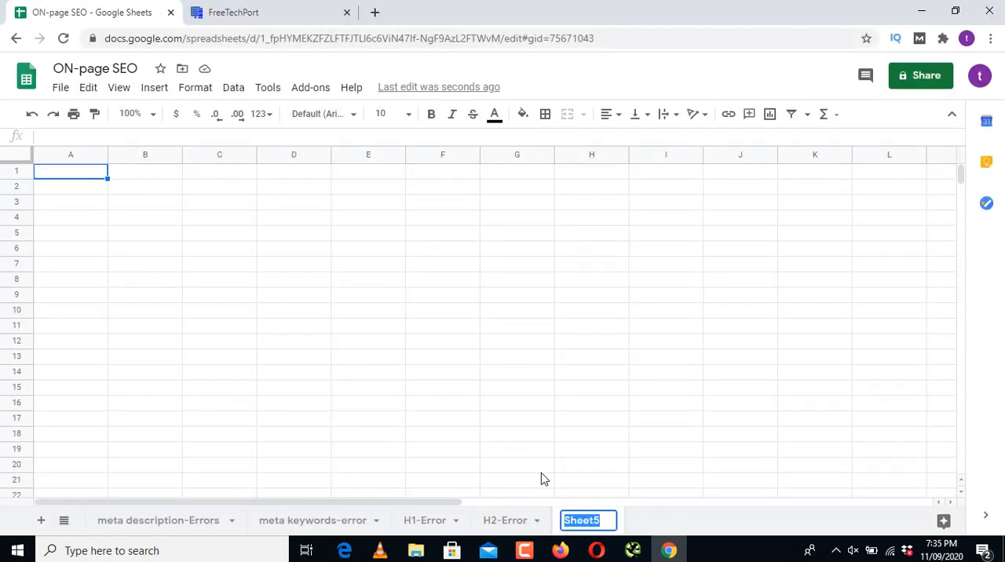
text(u)
text(U)
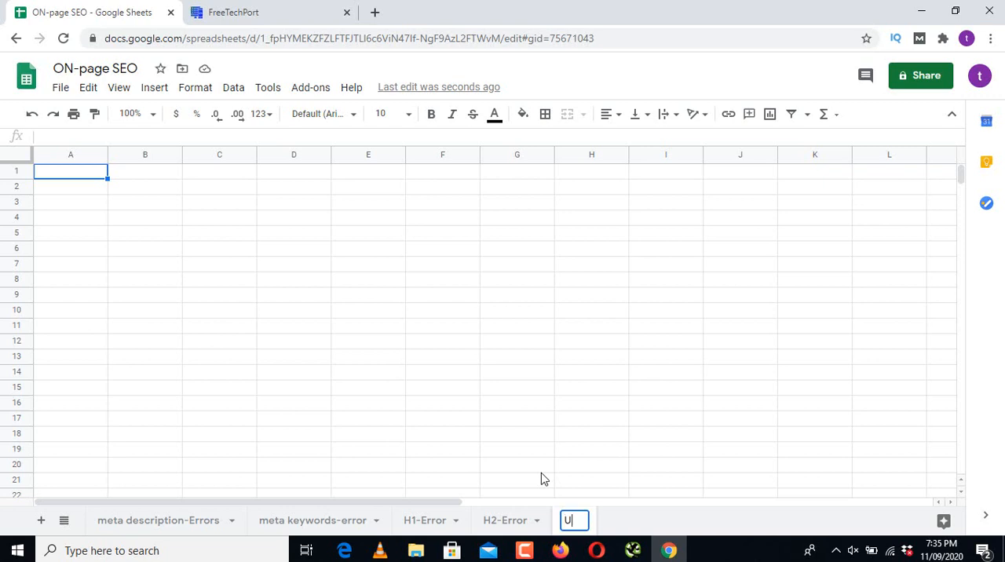
text(RL-Errors)
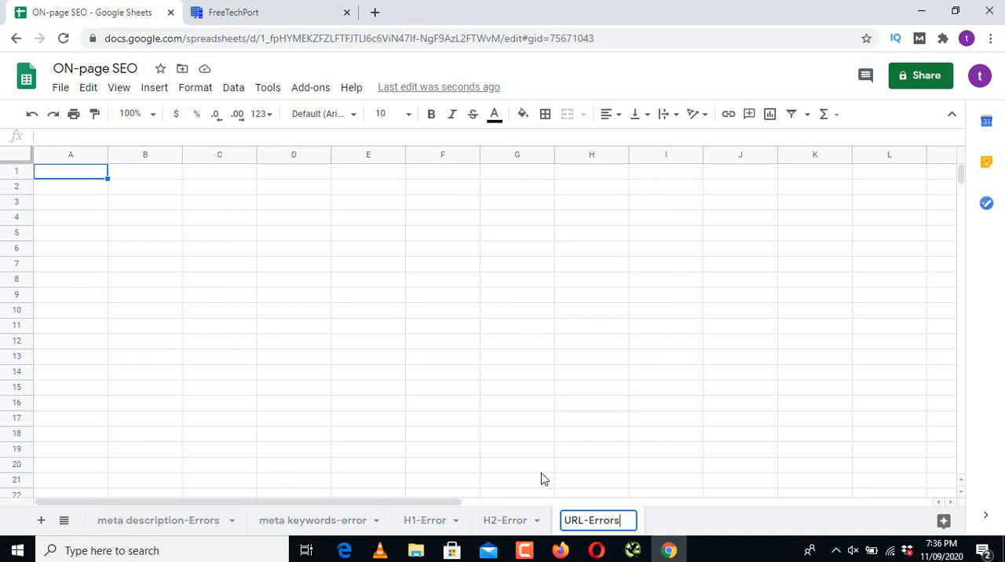
key(Return)
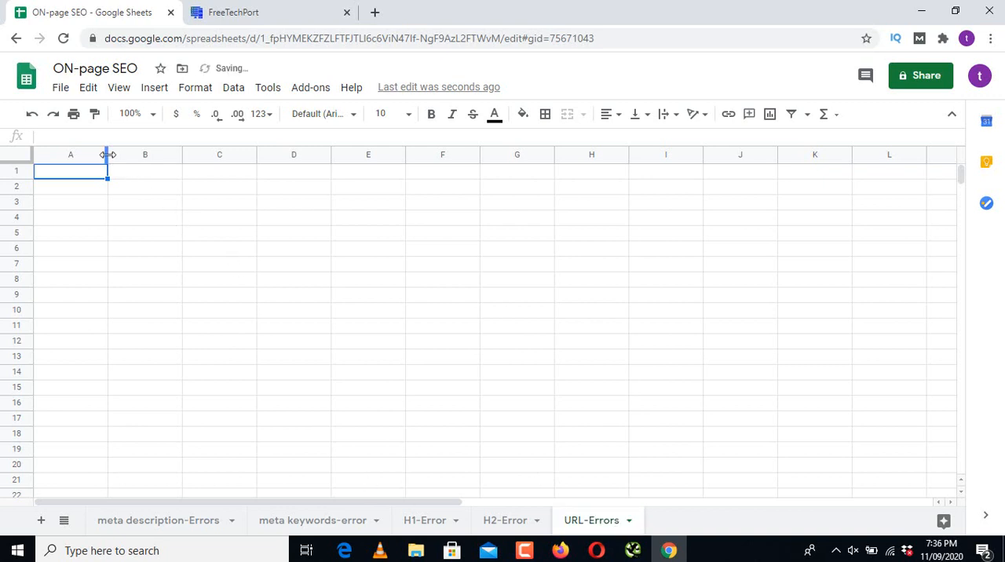
Step: Paste the copied resume address into cell A1 of a widened column A on the URL-Errors sheet, and return to Screaming Frog's URL list
drag(108, 155, 301, 155)
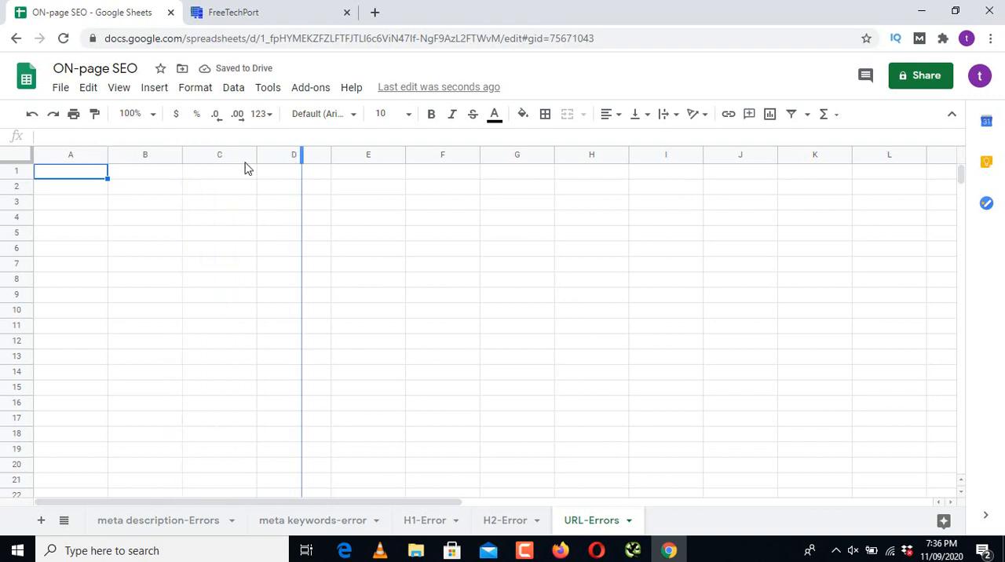
text(https://freetechport.com/resume)
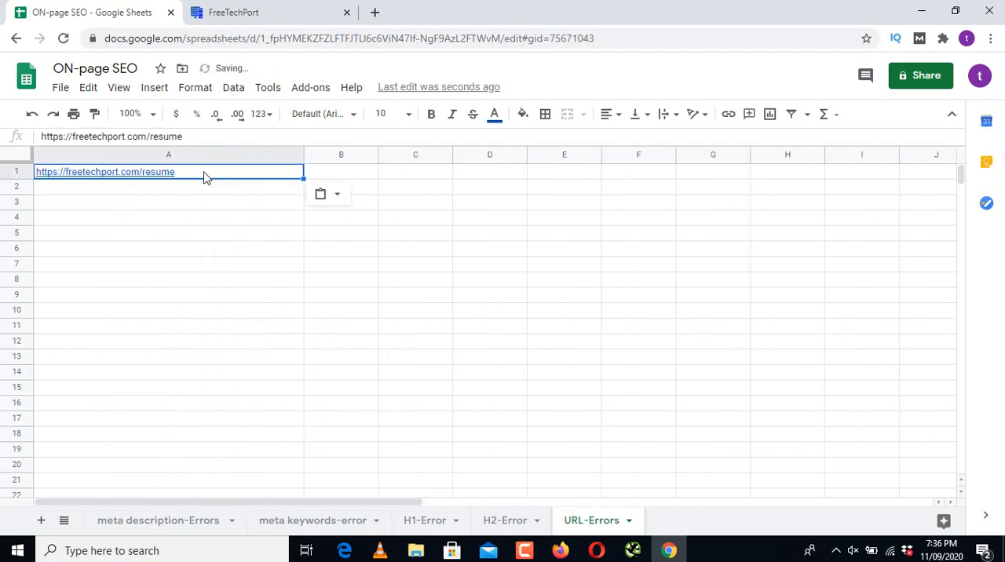
click(632, 552)
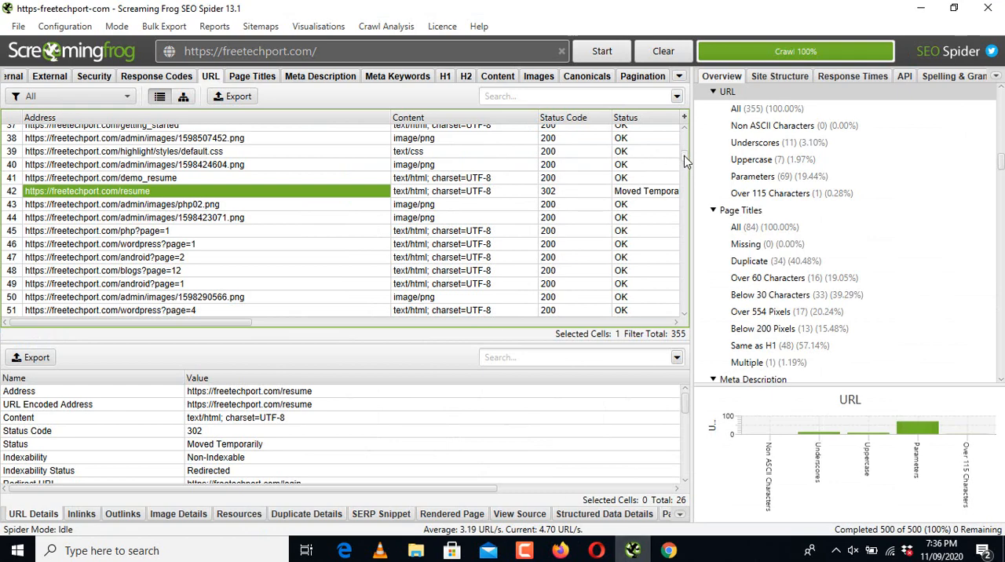
Step: Copy the 404 index.html address from Screaming Frog's URL list and paste it into cell A2 of the URL-Errors sheet in Google Sheets
drag(684, 161, 687, 179)
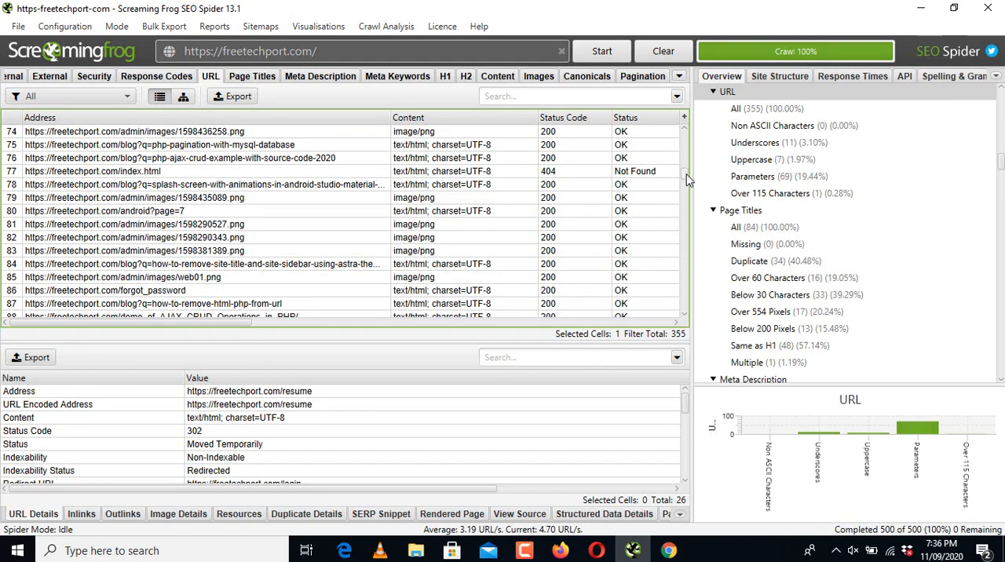
click(638, 174)
click(491, 173)
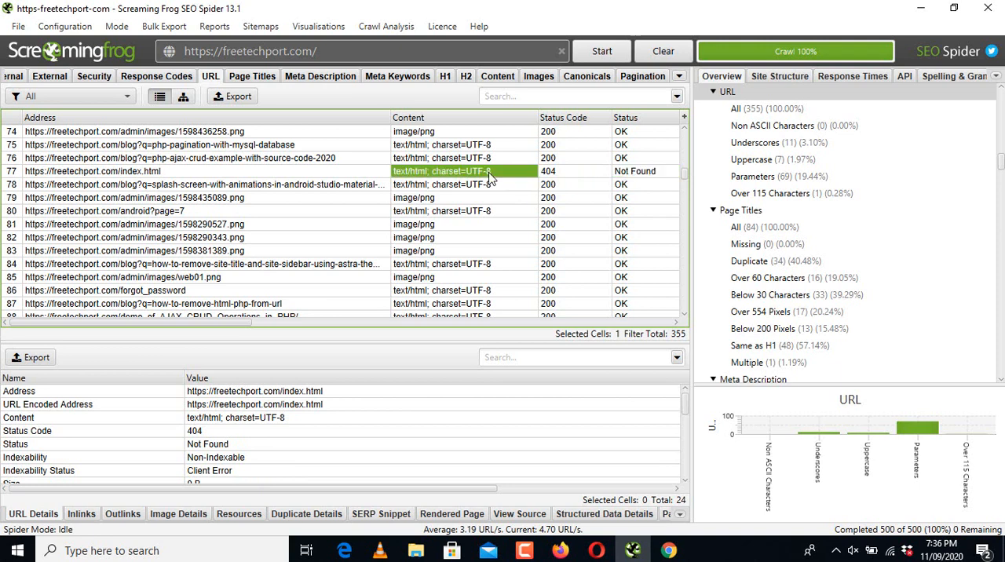
click(308, 173)
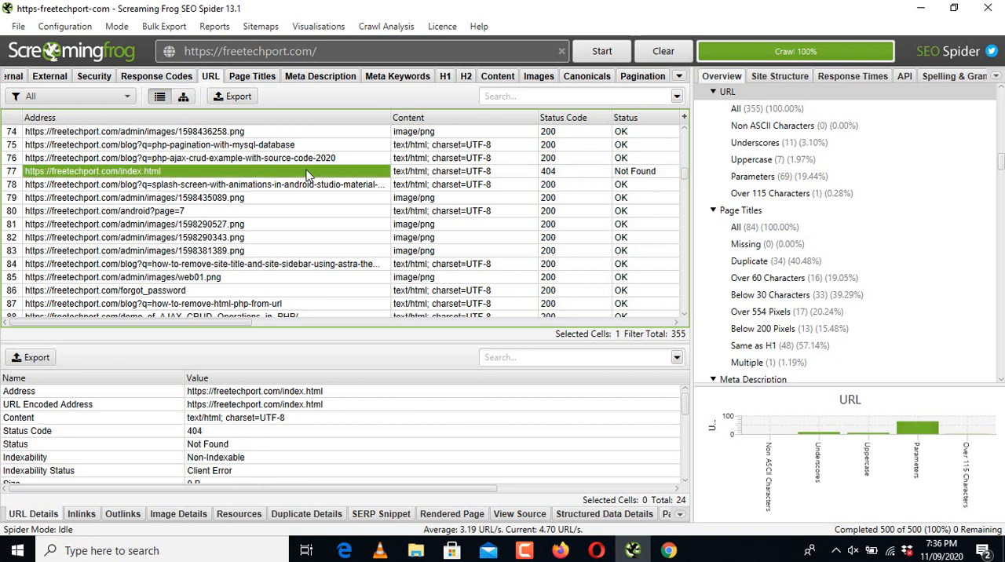
click(668, 550)
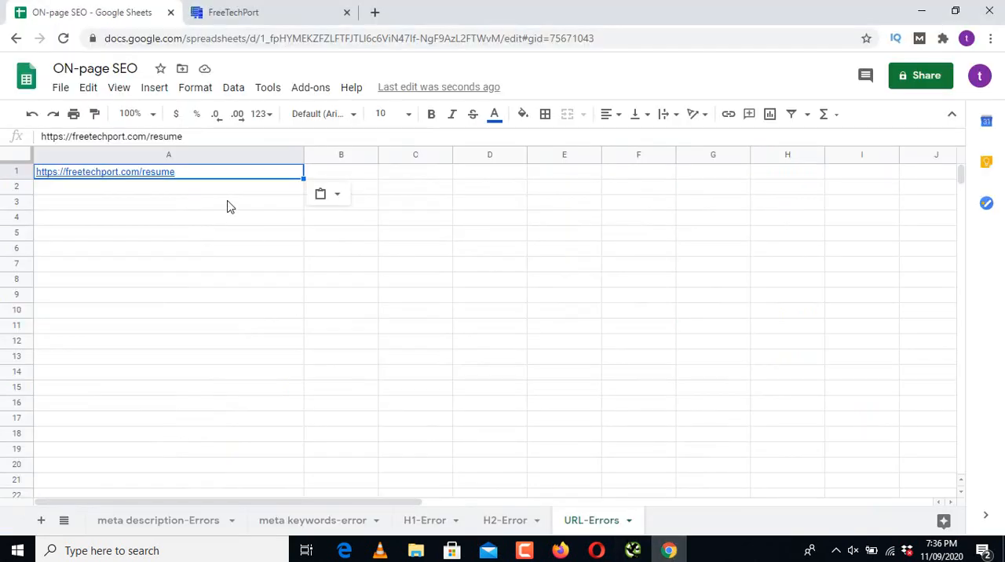
key(Return)
text(https://freetechport.com/index.html)
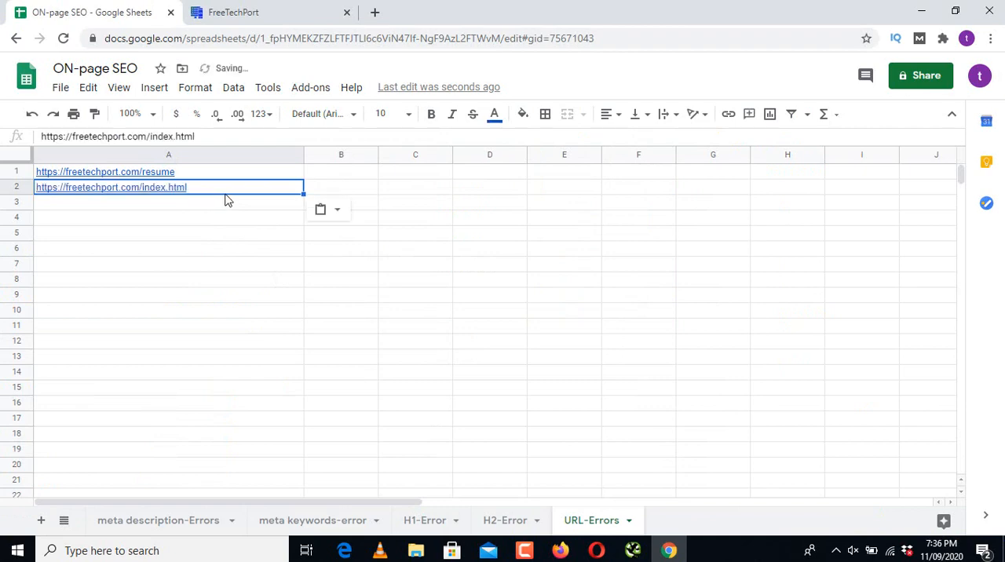
Step: Return to Screaming Frog and check the status values of the index.html and resume pages in the URL list
click(633, 551)
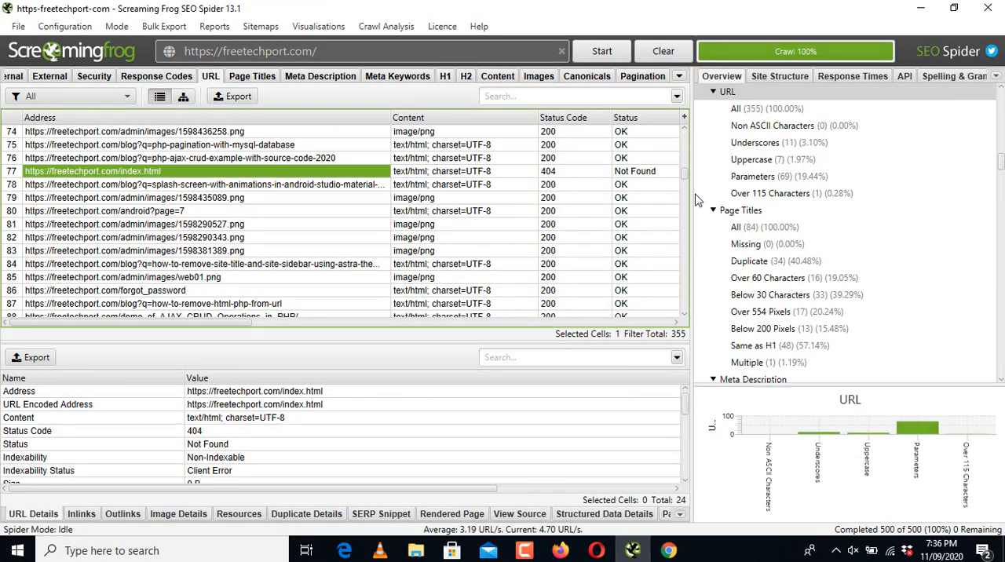
scroll(685, 174, down, 5)
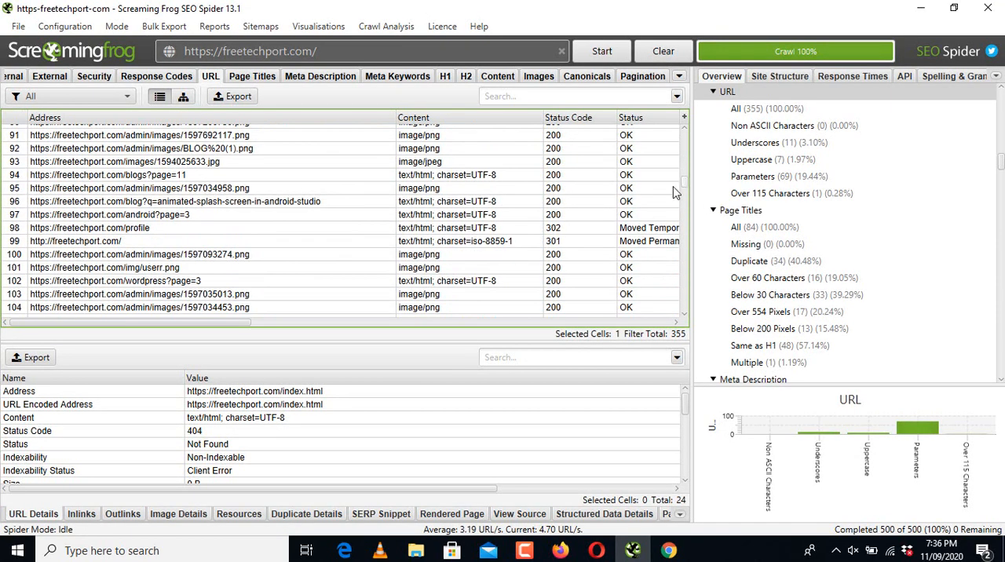
drag(188, 322, 206, 322)
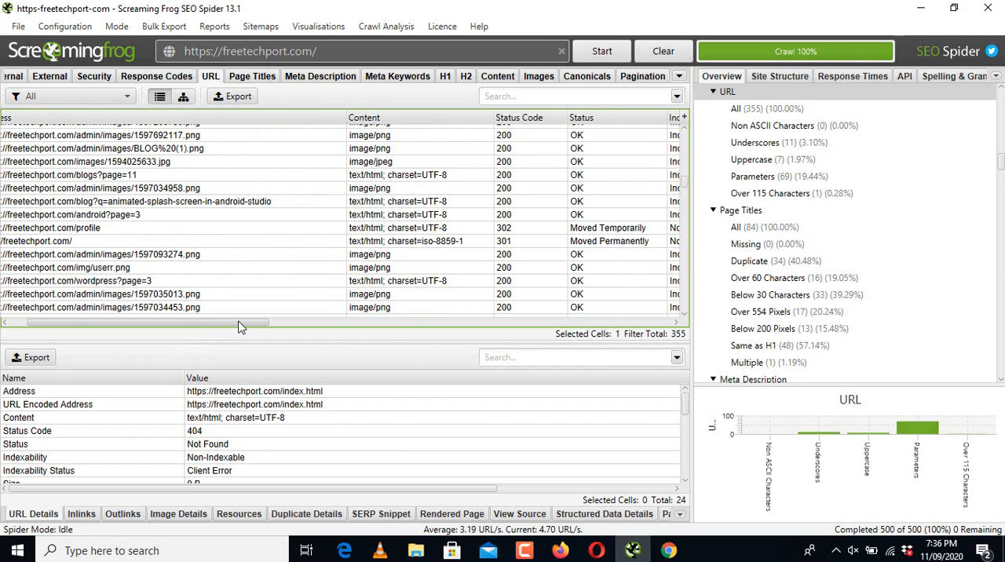
drag(685, 182, 685, 171)
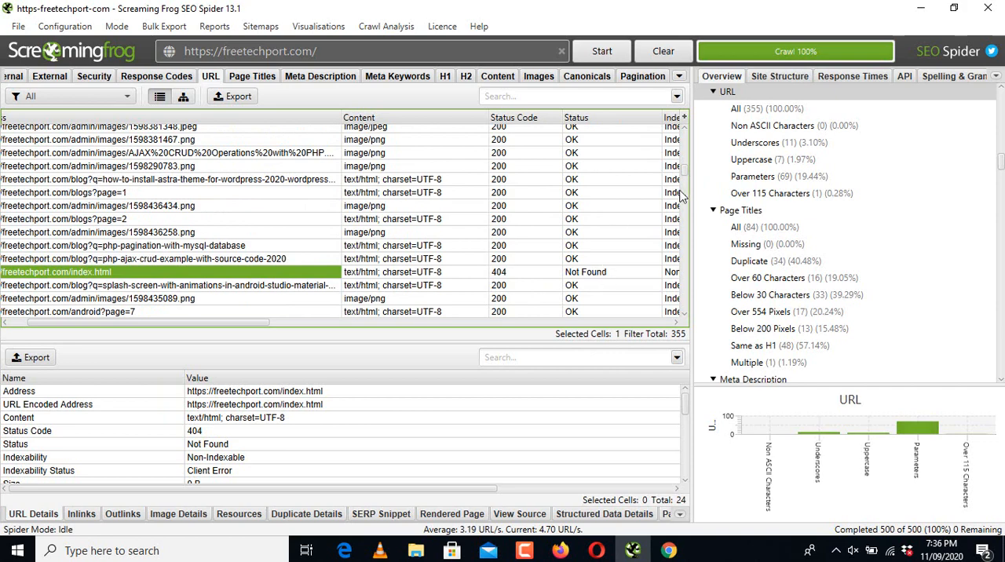
drag(684, 178, 683, 162)
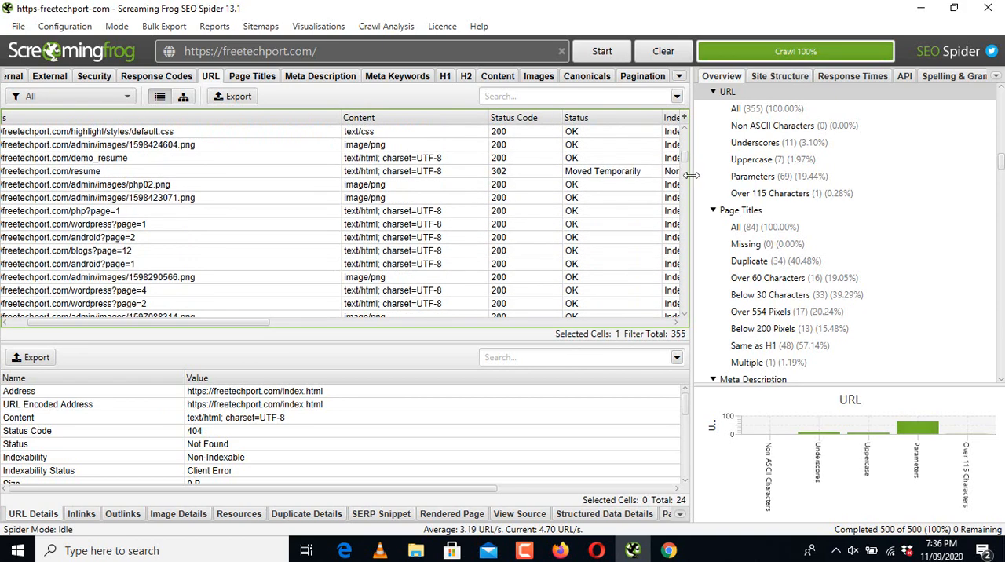
Step: Switch to Google Sheets, enter "moved temporary" in B1 and "not found" in B2 of the URL-Errors sheet, and widen column B
click(668, 550)
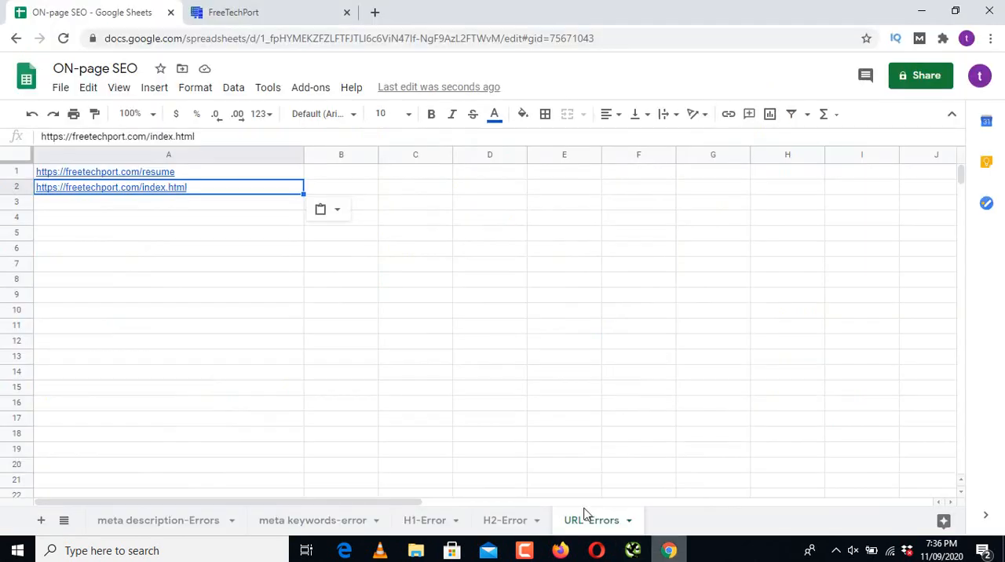
click(350, 175)
text(mo)
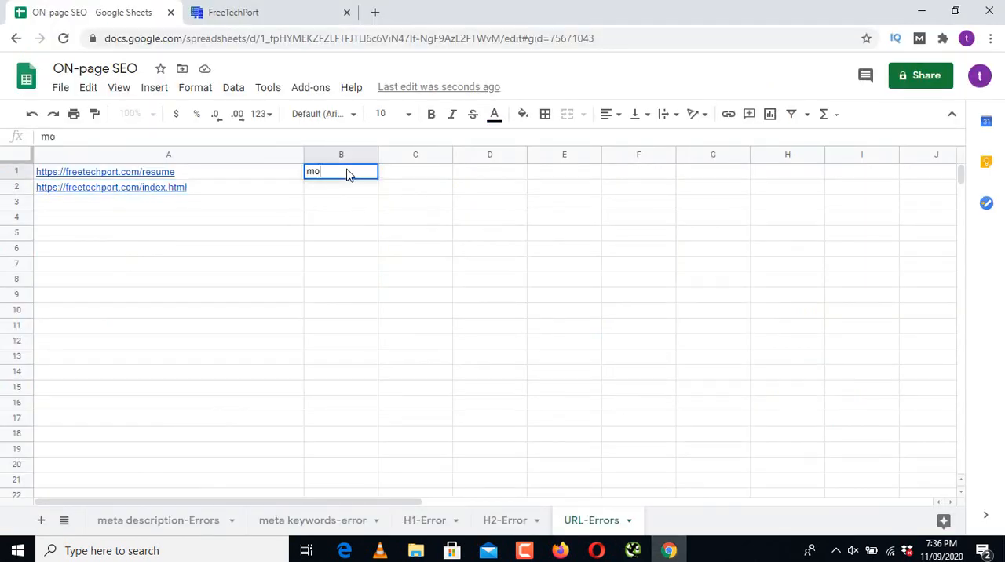
text(ved tem)
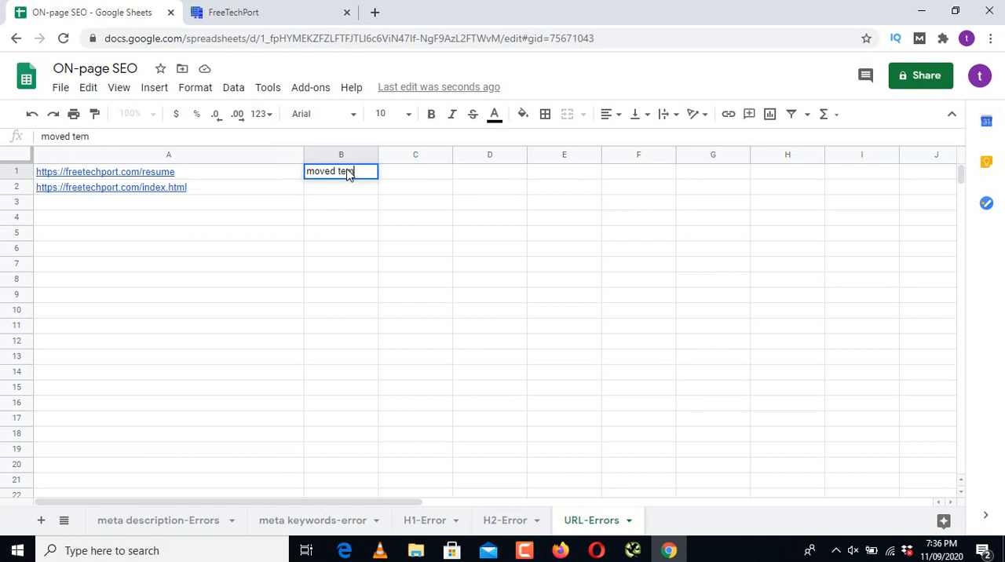
text(porary)
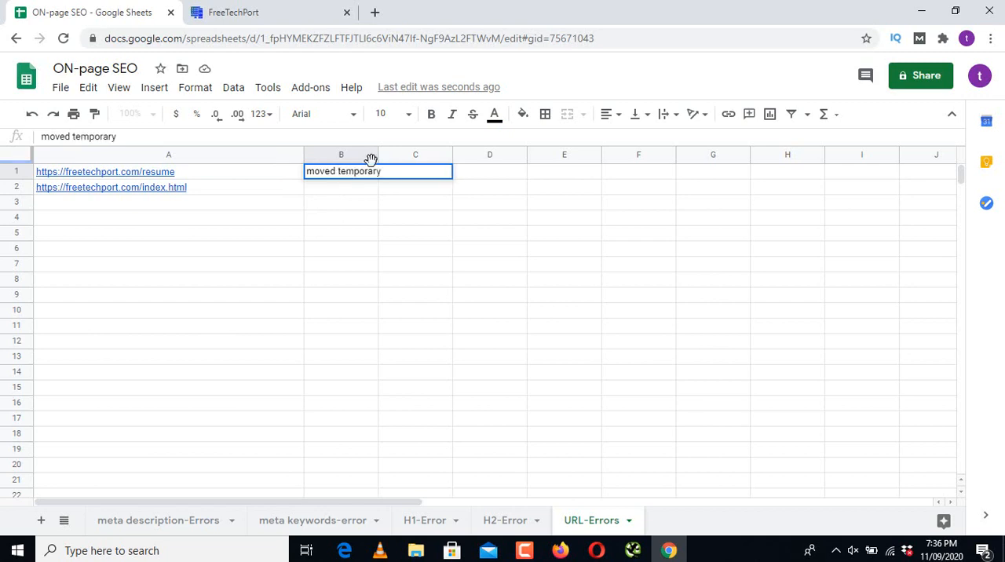
drag(377, 157, 456, 157)
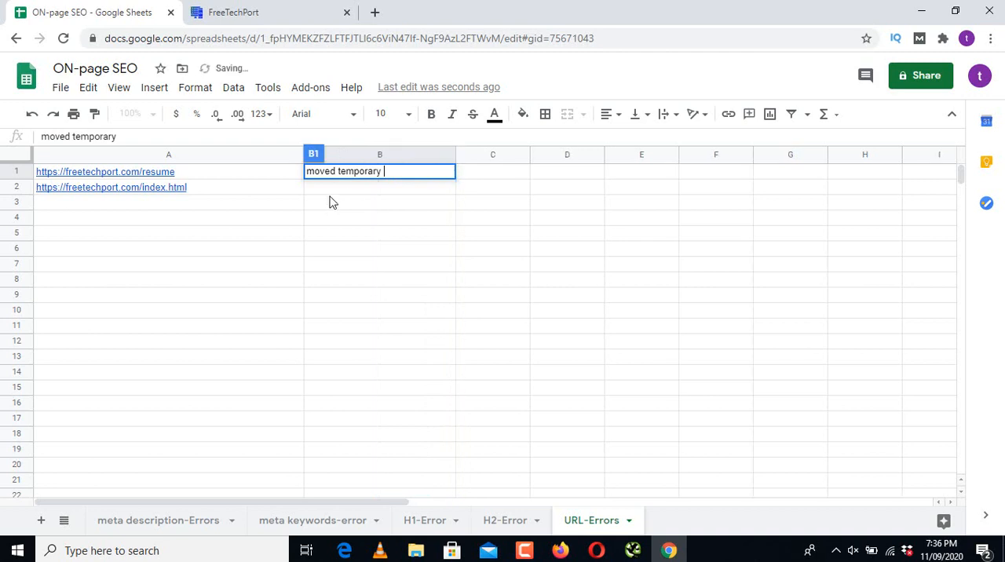
click(339, 190)
text(not )
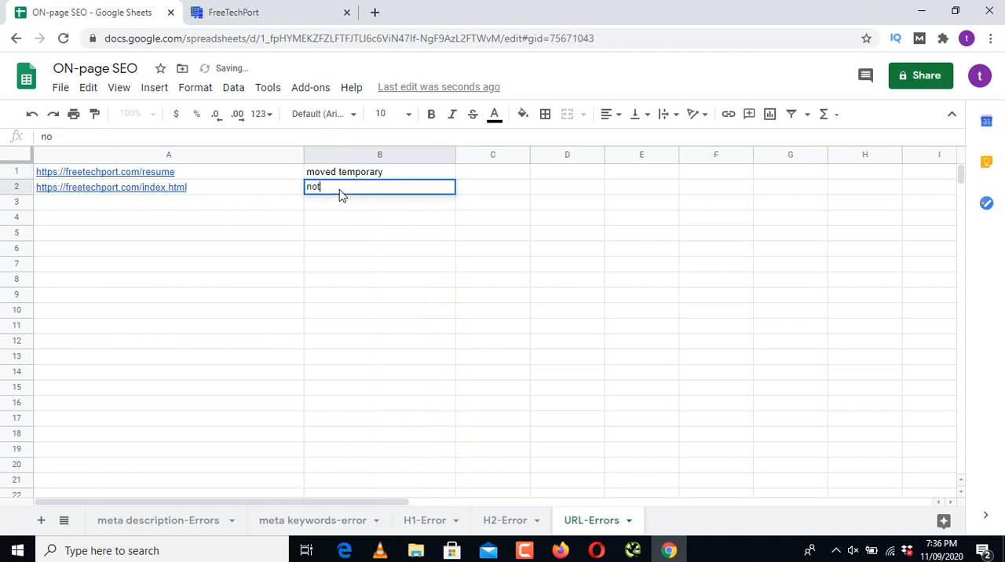
text(found)
click(632, 551)
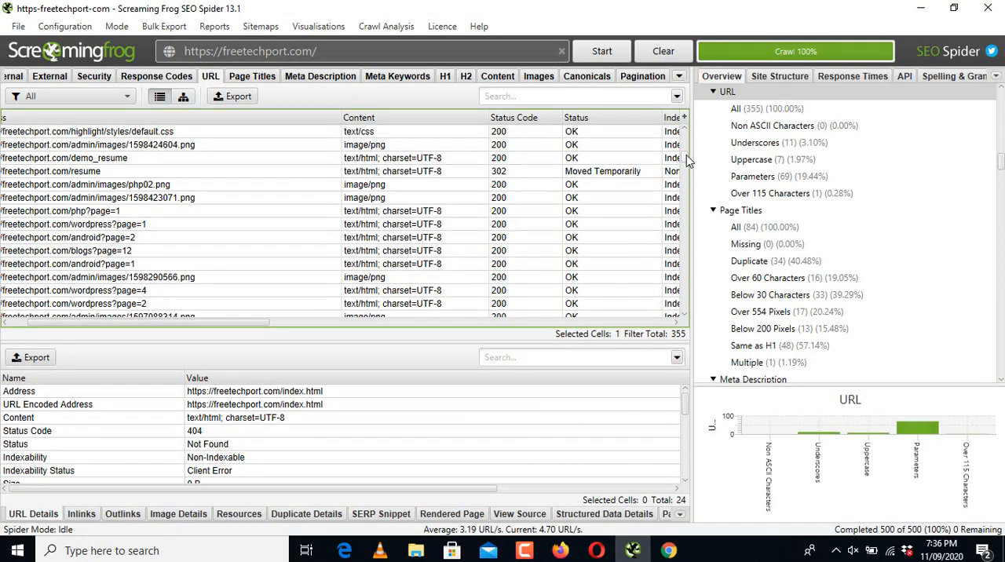
scroll(684, 160, down, 10)
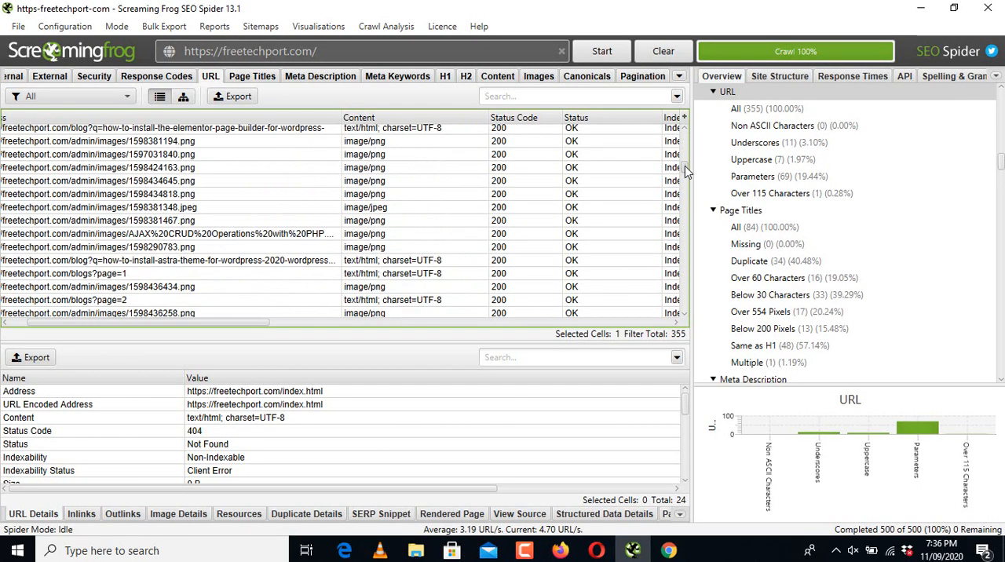
scroll(685, 177, down, 4)
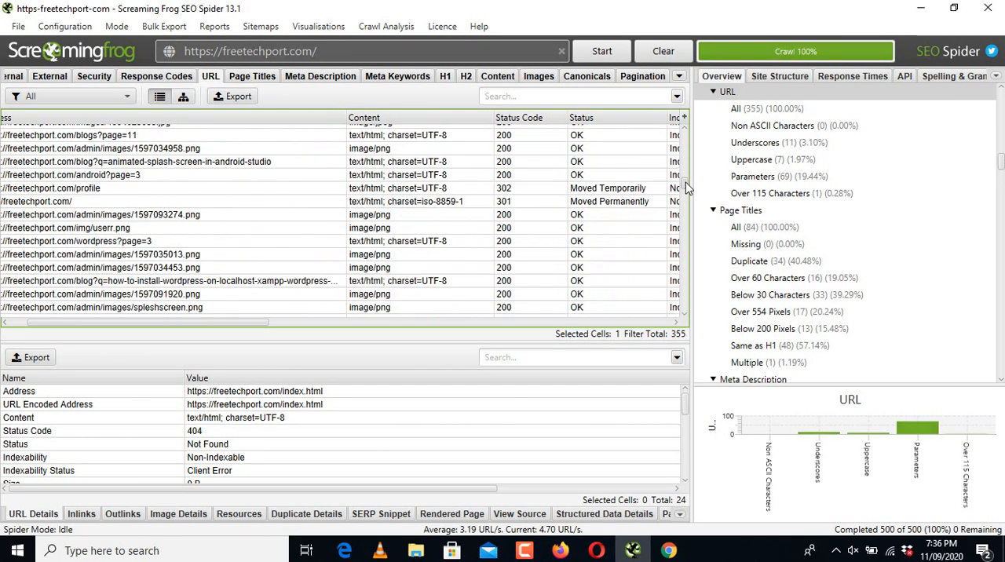
click(541, 189)
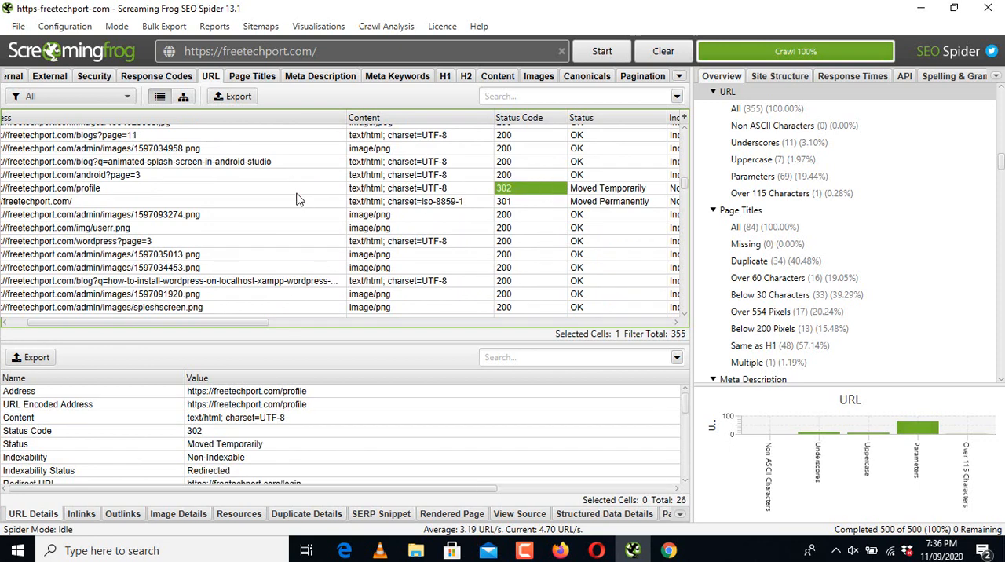
drag(298, 190, 293, 208)
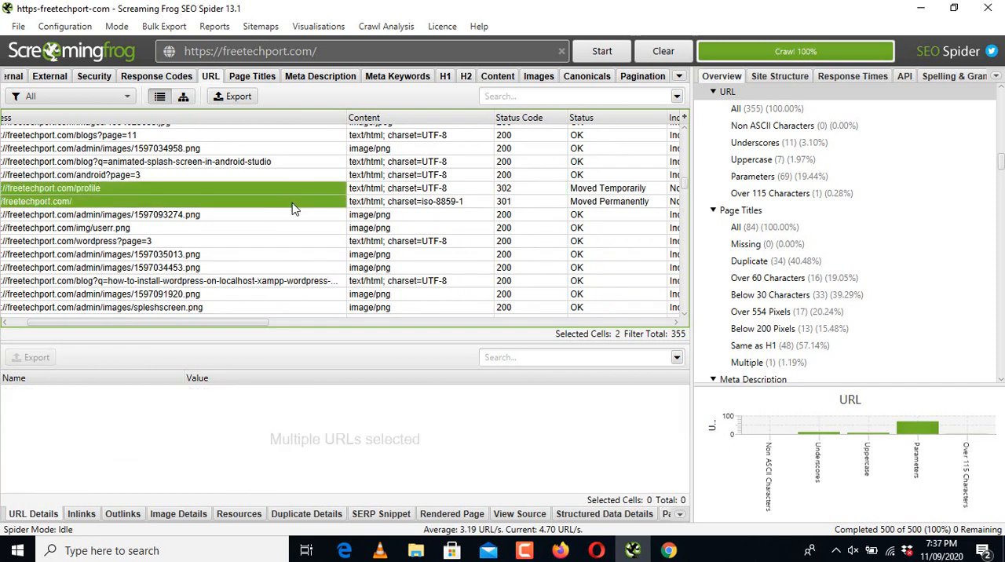
click(668, 551)
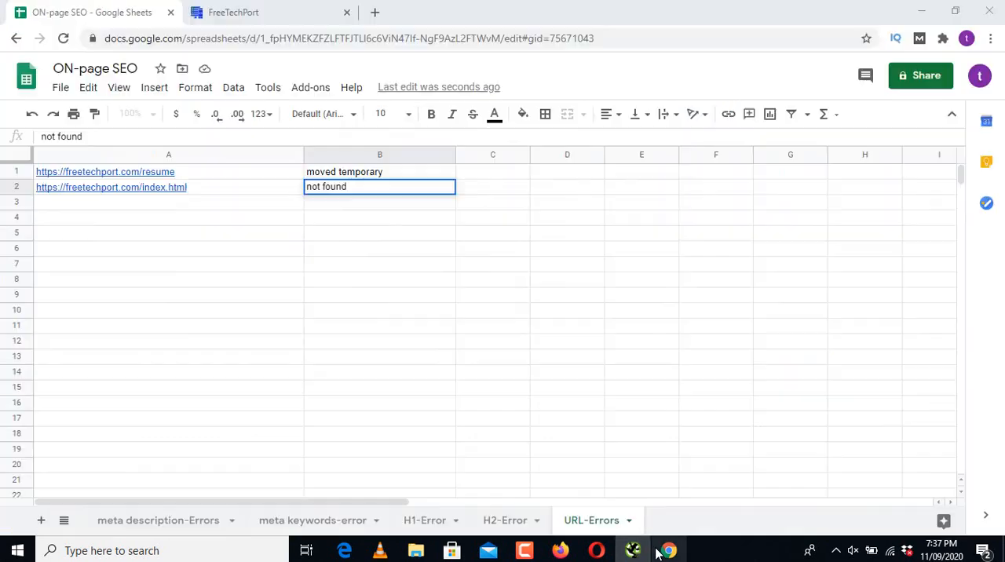
click(206, 206)
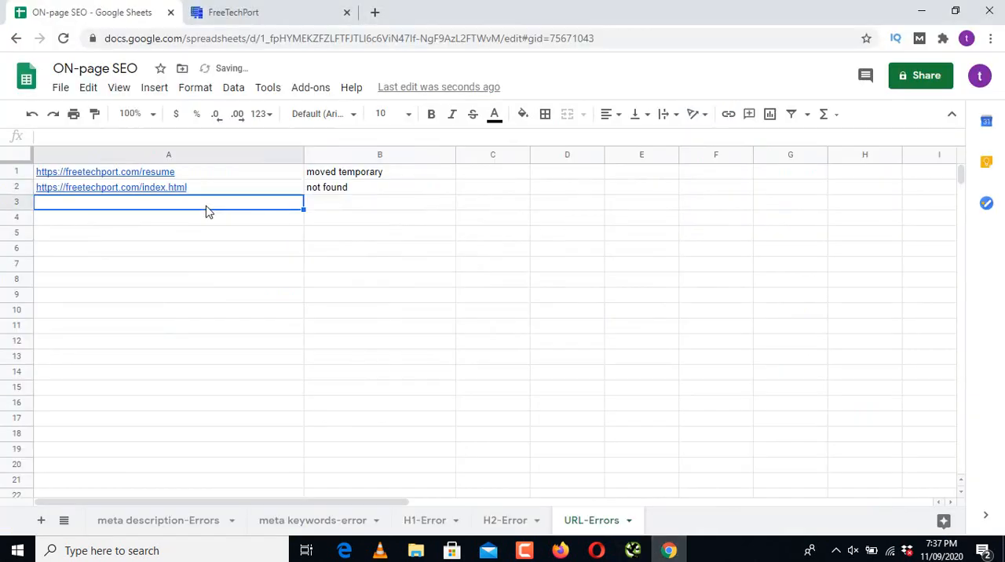
text(https://freetechport.com/profile http://freetechport.com/)
Step: Enter the status "move temporary" in cell B3 and "move permanantly" in cell B4 of the URL-Errors sheet
click(375, 206)
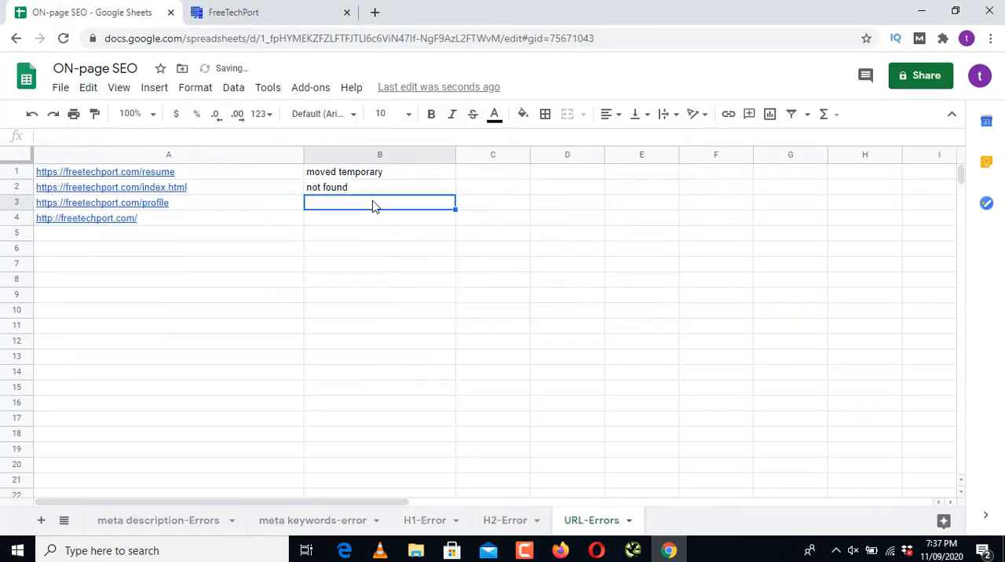
text(move tem)
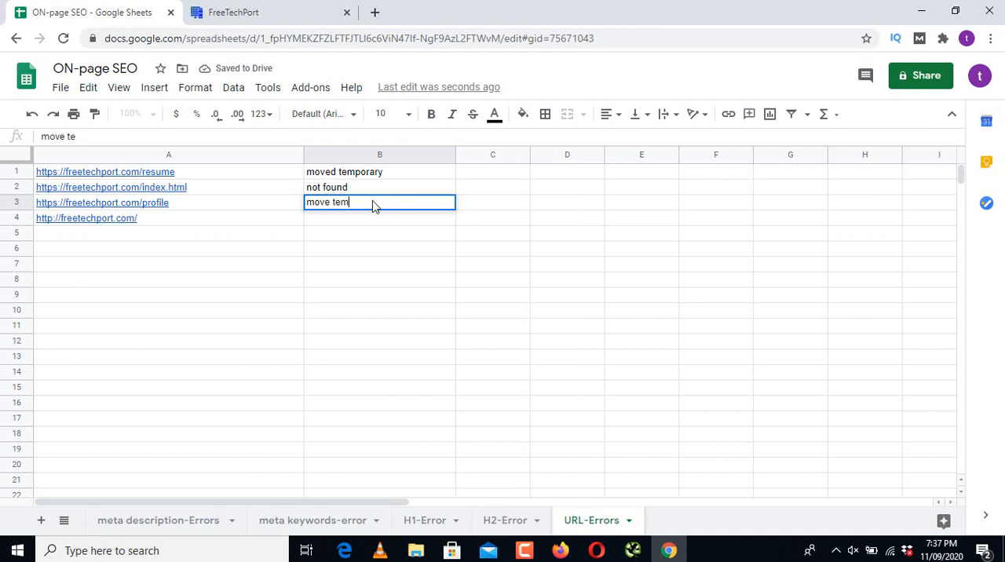
text(porary)
key(Return)
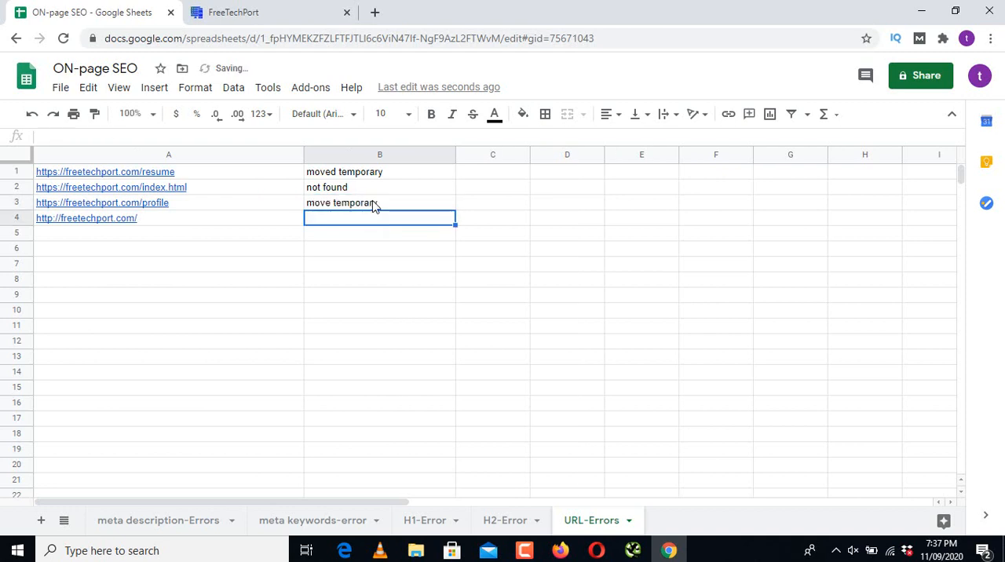
text(move perman)
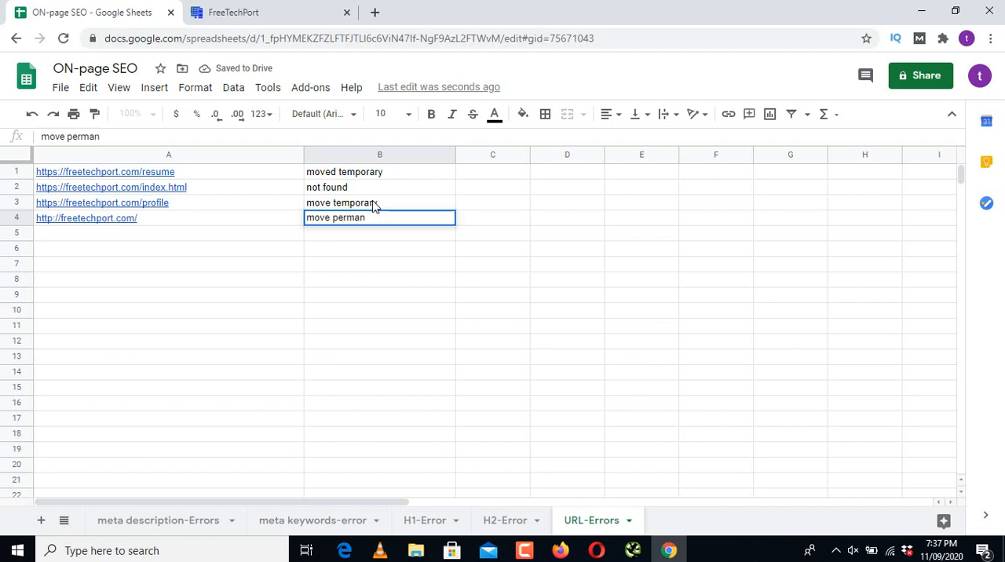
text(antly)
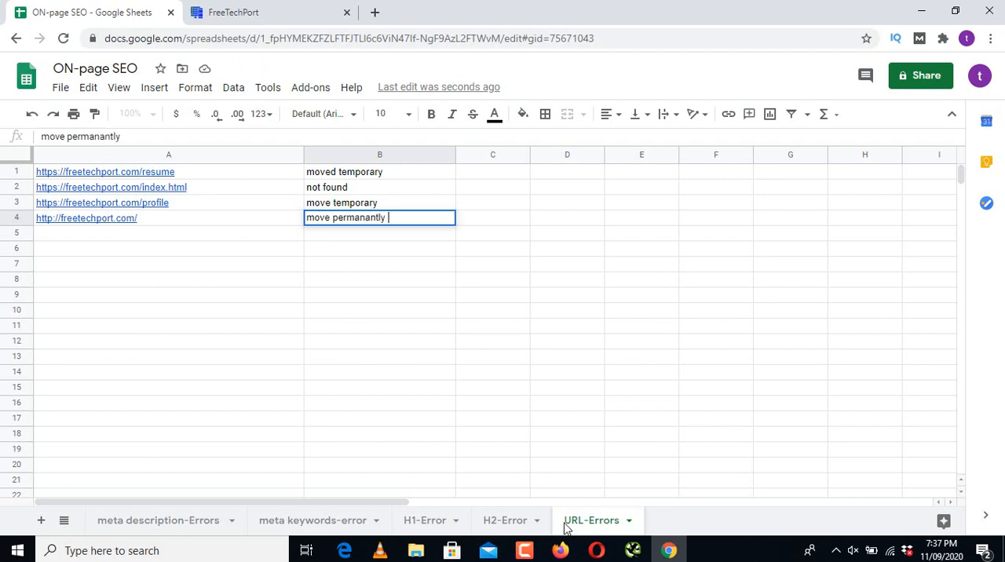
Step: Copy the 301 demo_of_PHP_Pagination_with_MySQL_Database address from Screaming Frog's URL list and paste it into cell A5 of the URL-Errors sheet
click(633, 550)
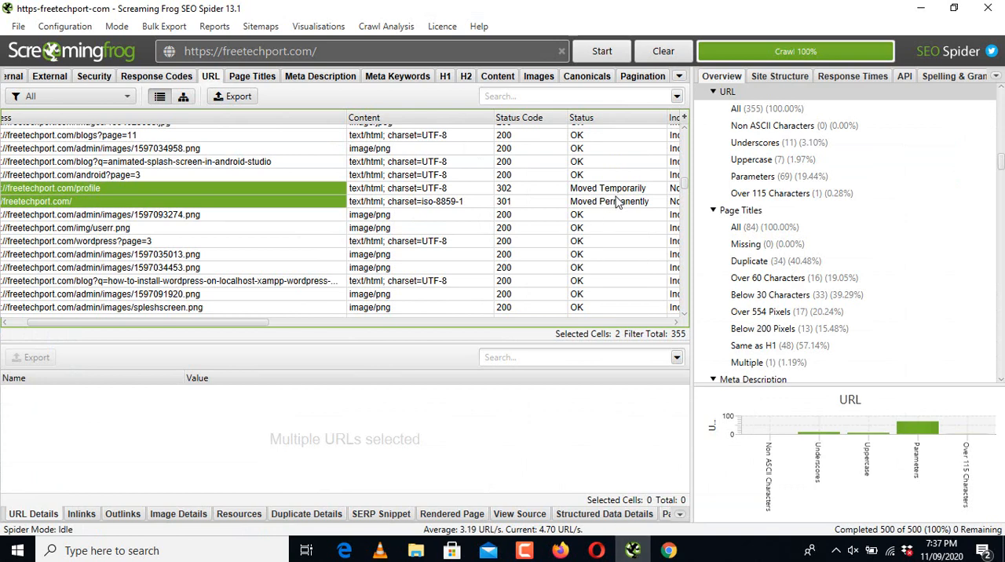
scroll(686, 187, down, 4)
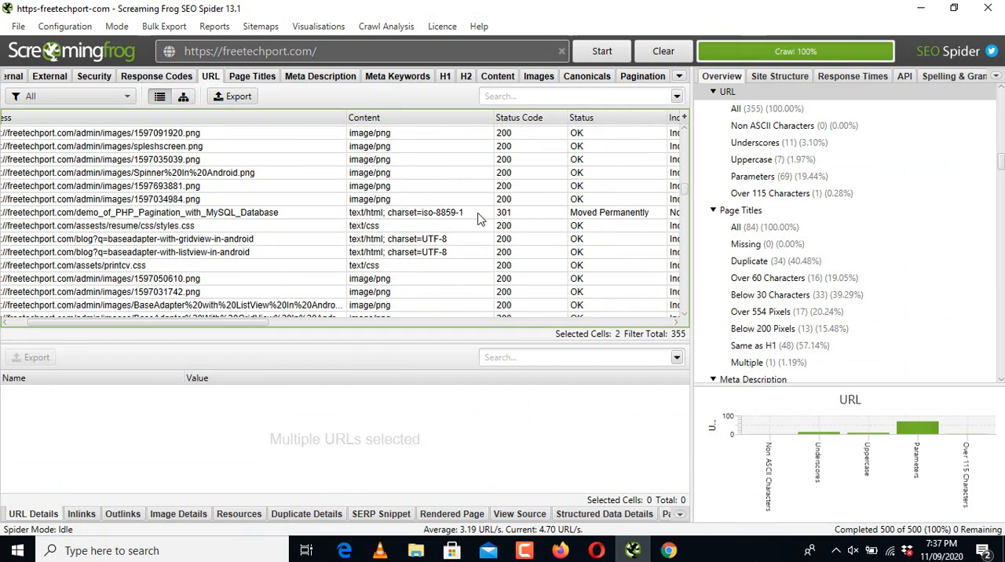
click(477, 212)
click(287, 214)
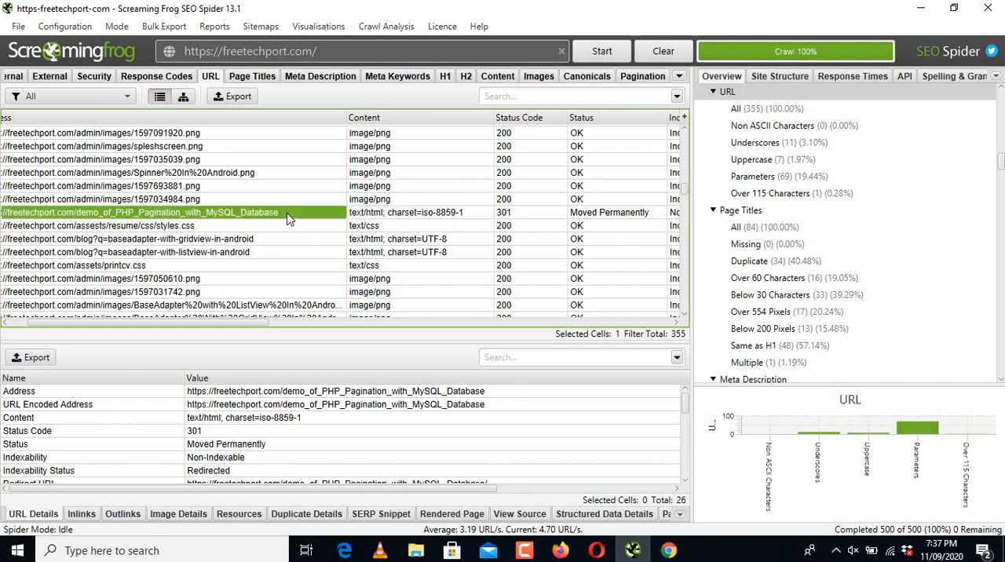
click(669, 550)
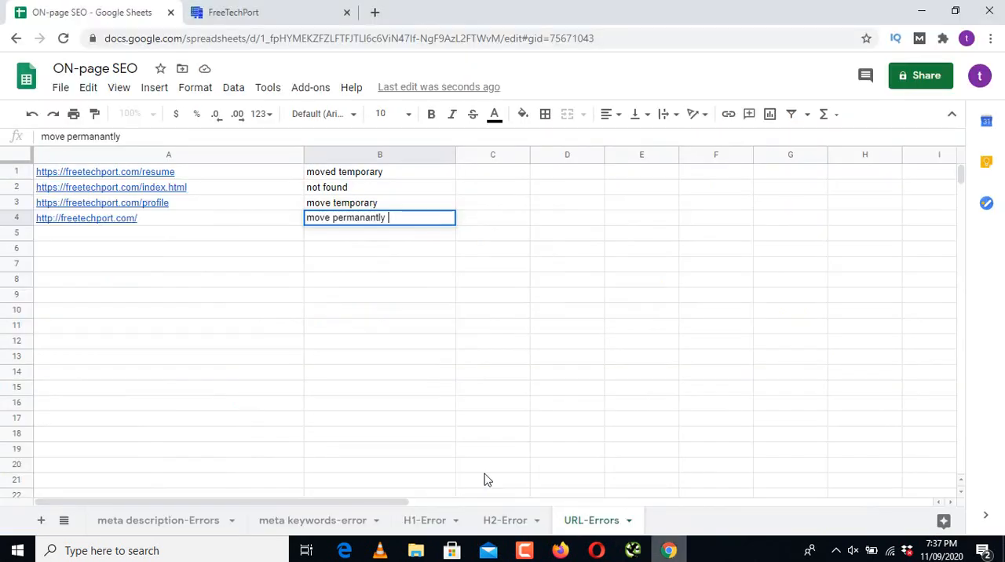
click(179, 240)
text(https://freetechport.com/demo_of_PHP_Pagination_with_MySQL_Database)
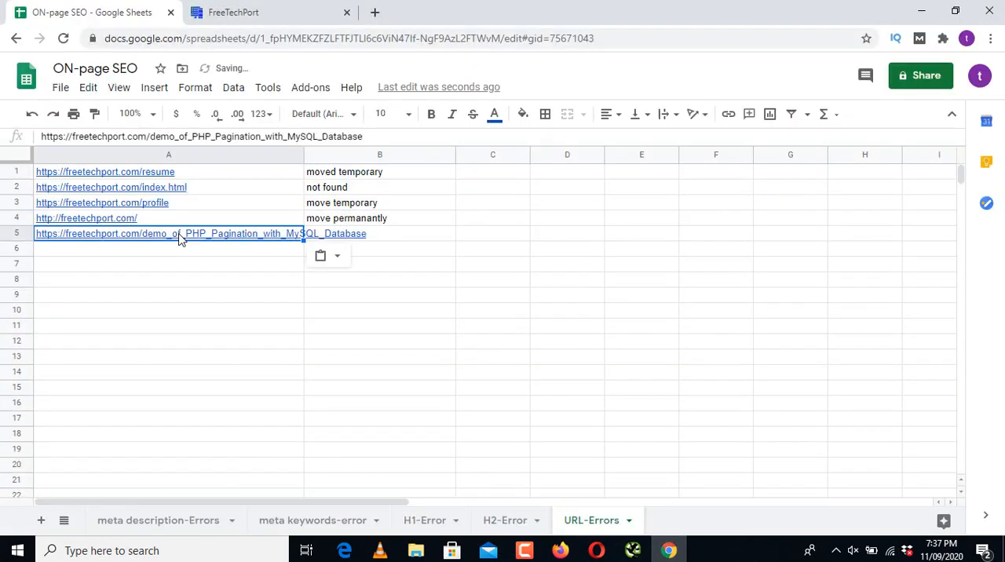
Step: Fill the status "move permanantly" from cell B4 down into cell B5 of the URL-Errors sheet
click(386, 239)
double_click(385, 234)
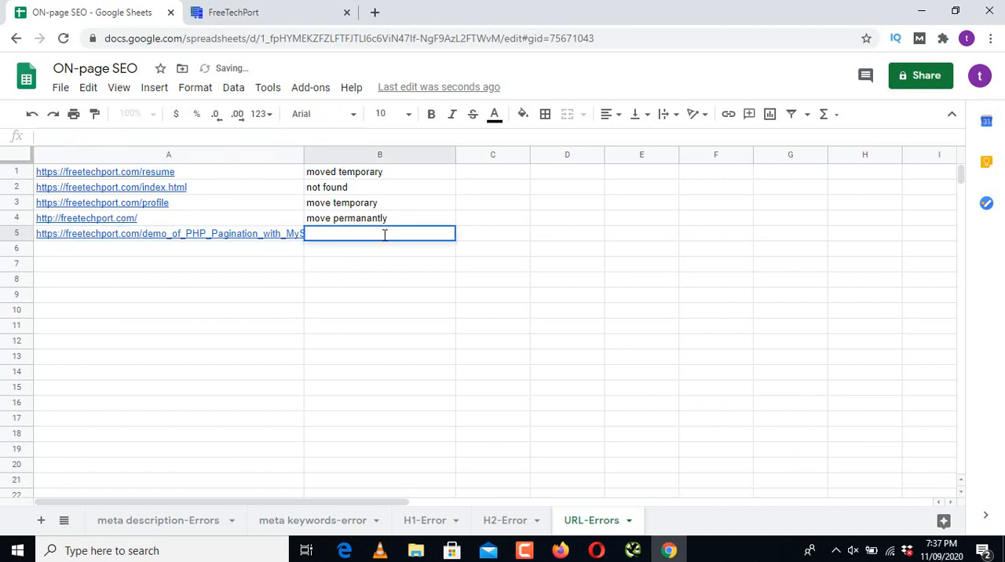
click(450, 224)
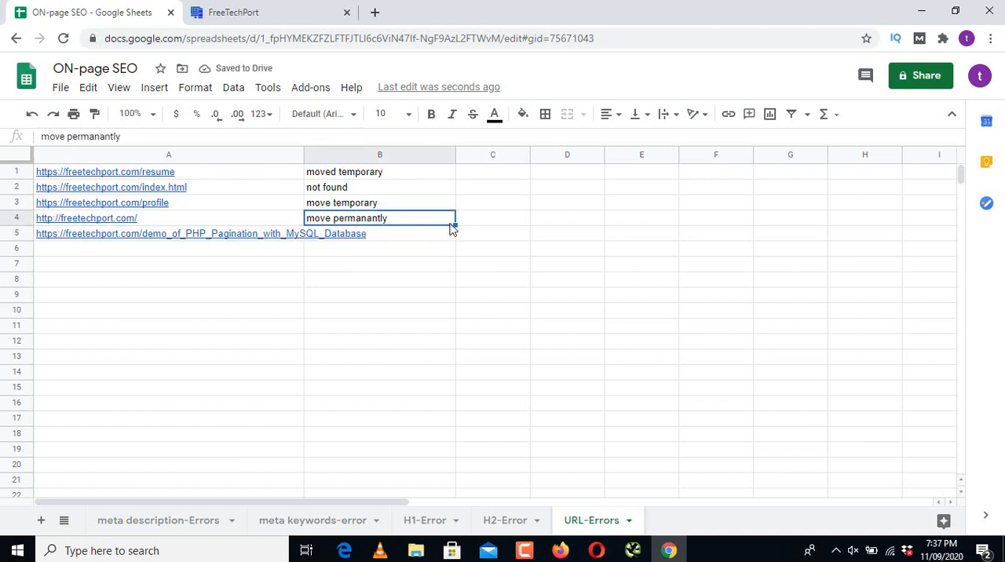
drag(454, 226, 455, 234)
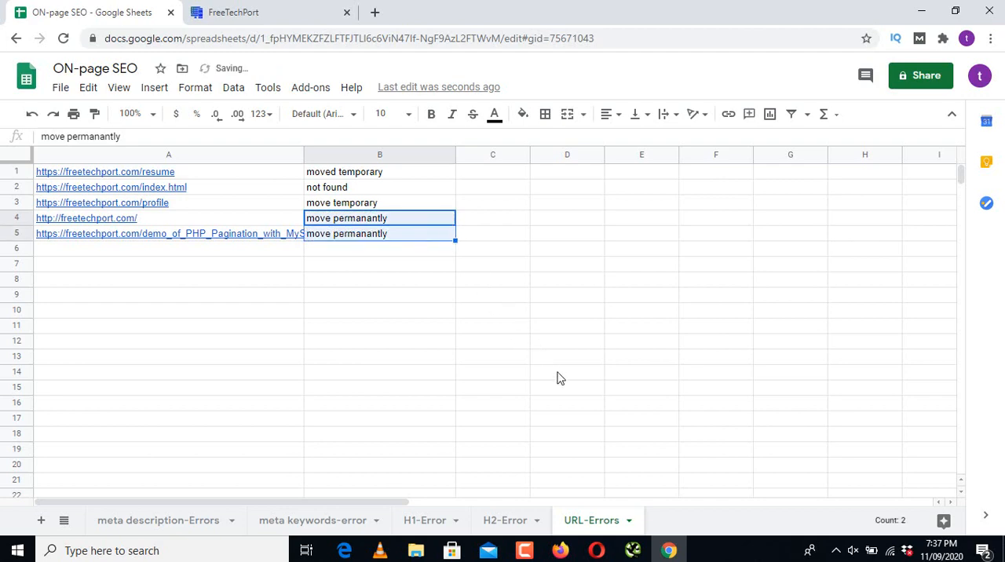
Step: Switch to Screaming Frog, check the indexability of the remaining addresses through the end of the URL list, and return to the Google Sheets spreadsheet
click(633, 552)
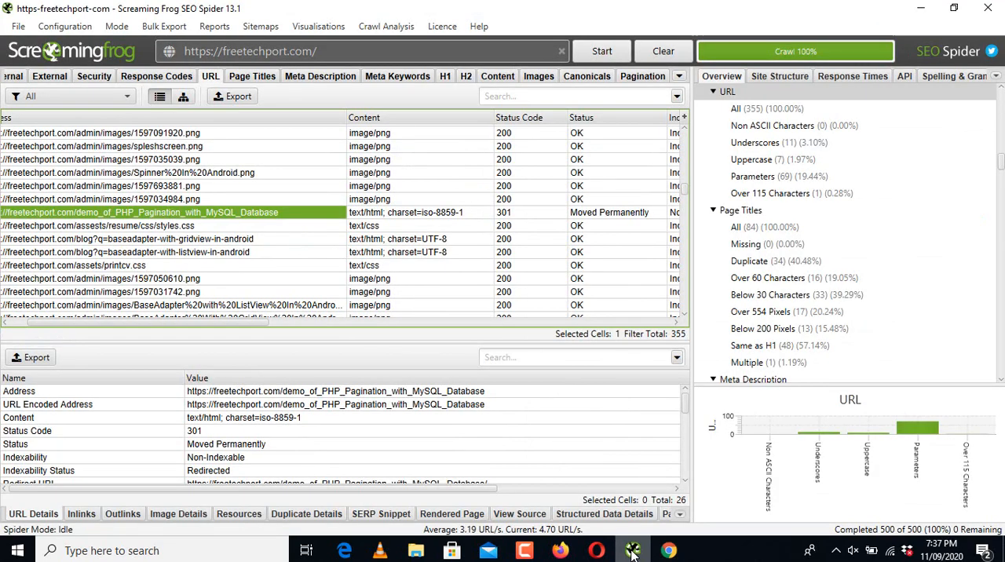
scroll(684, 204, down, 3)
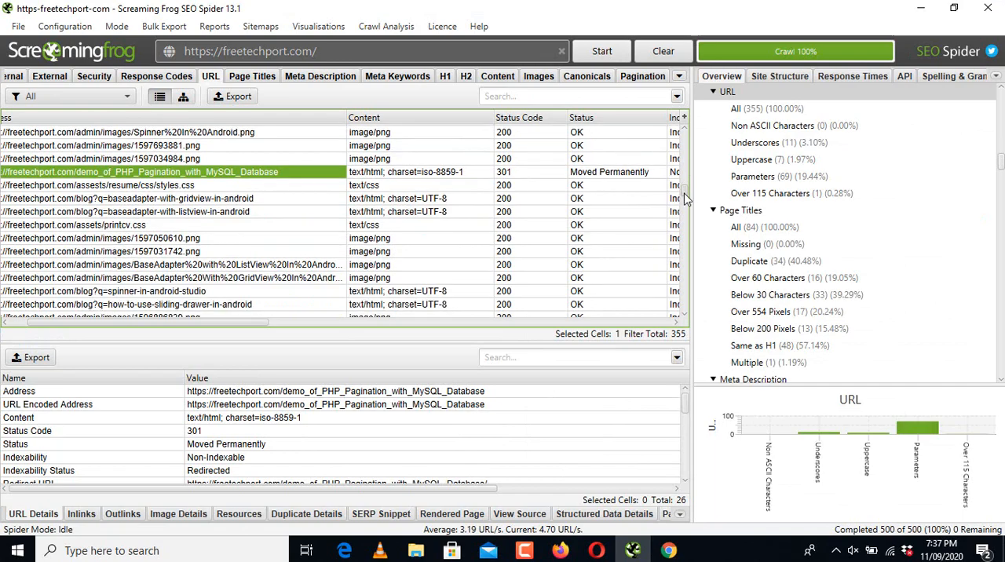
drag(684, 201, 684, 237)
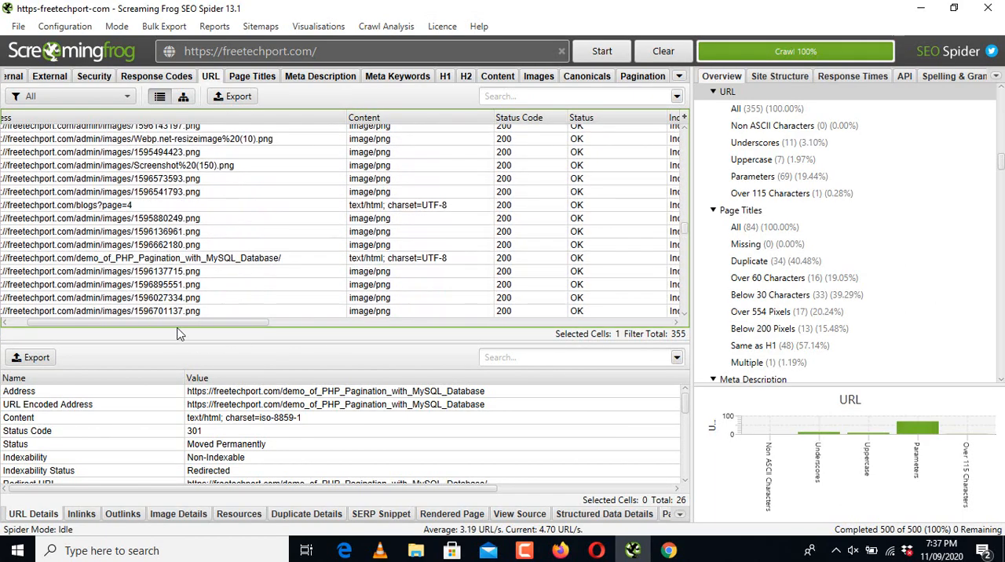
drag(189, 324, 224, 324)
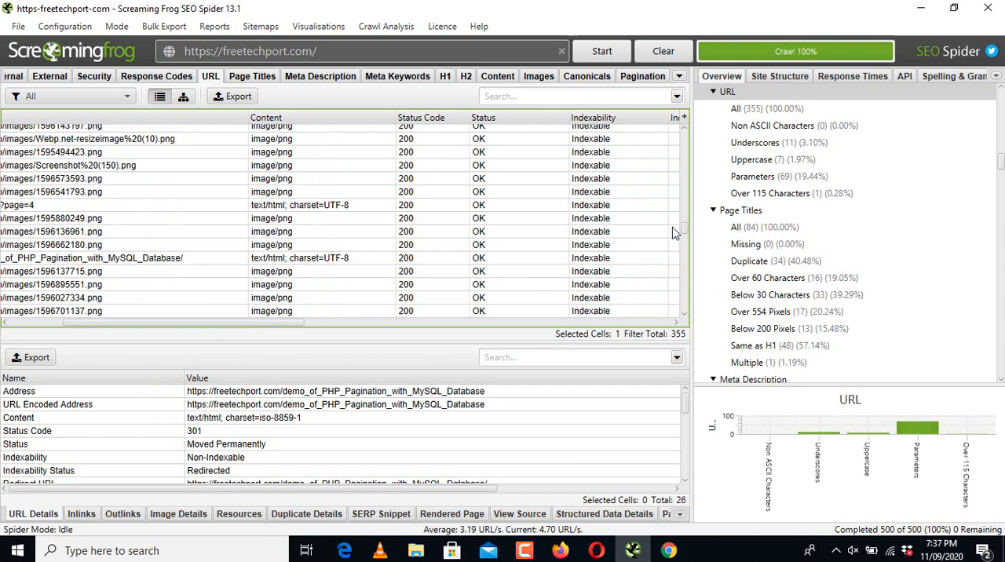
drag(685, 228, 686, 314)
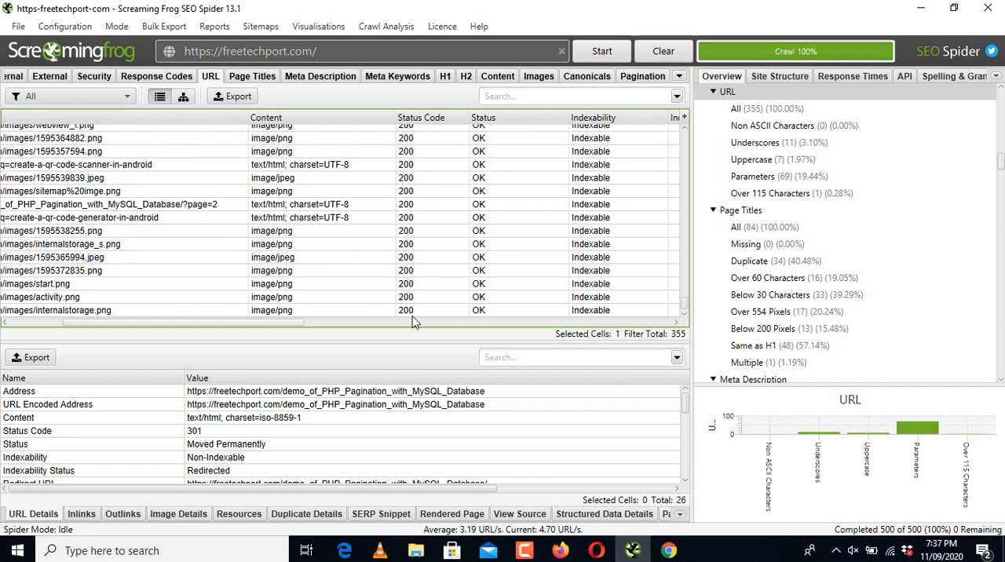
click(682, 559)
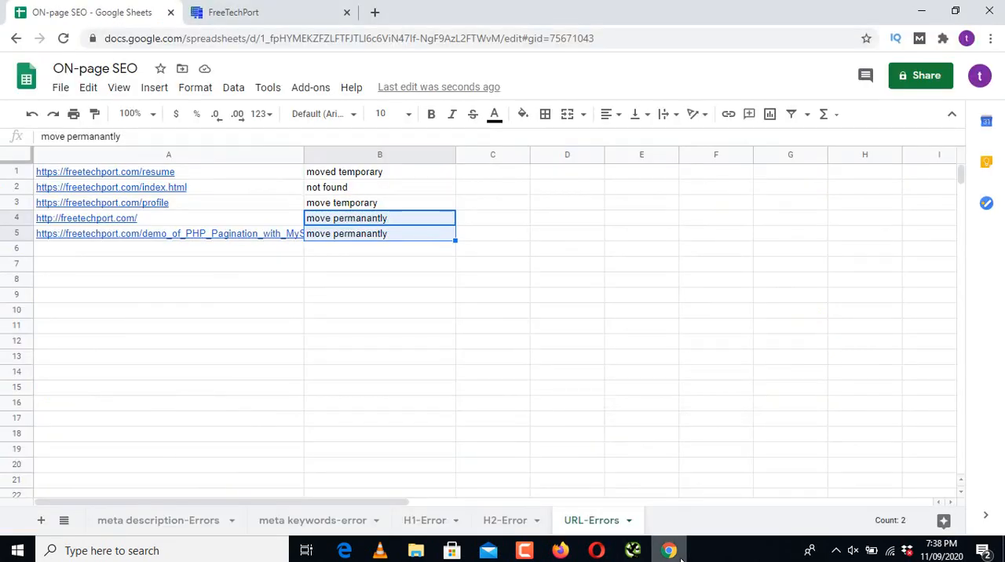